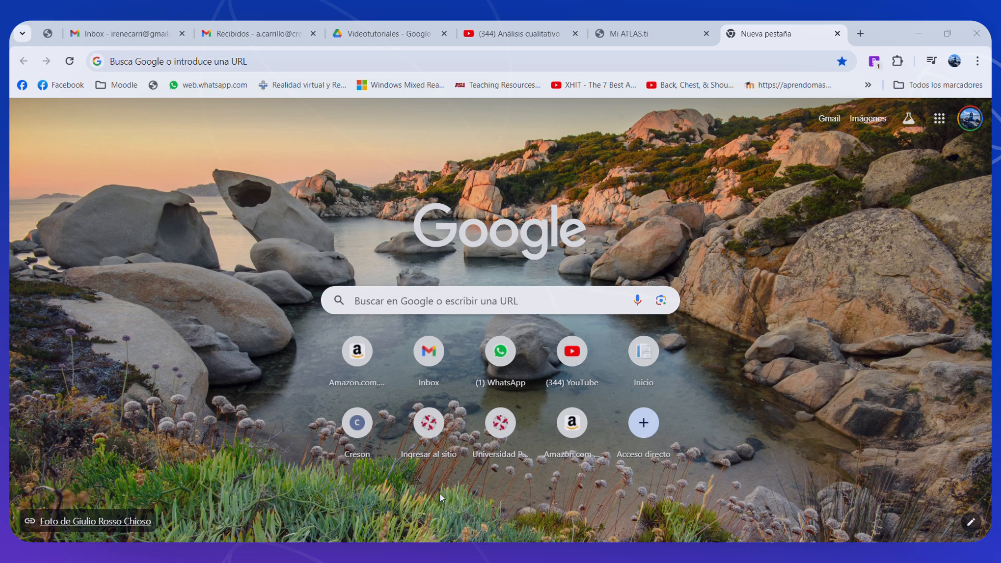
Enter 'atlas' in Chrome's address bar to load my.atlasti.com/licenses
click(405, 492)
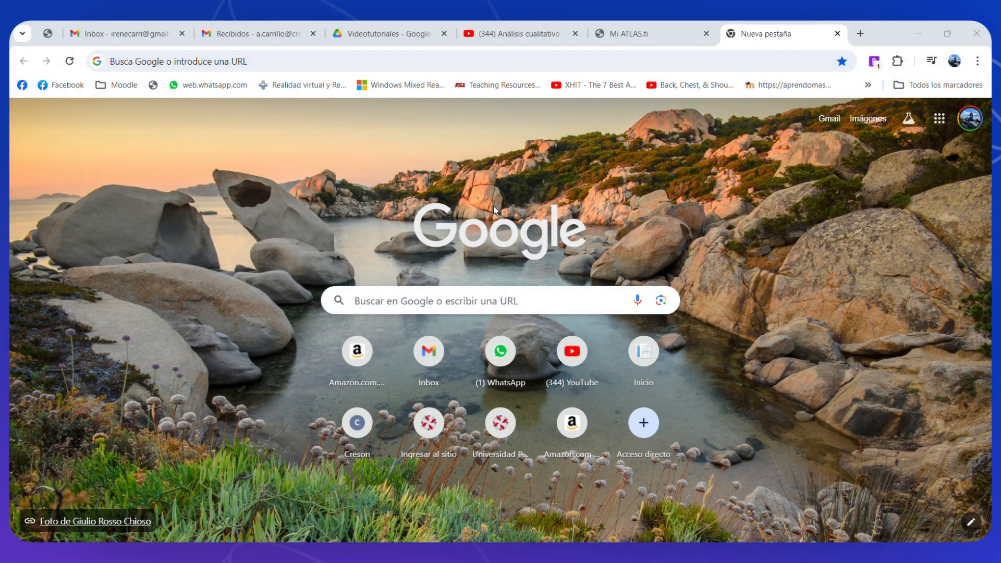
click(557, 56)
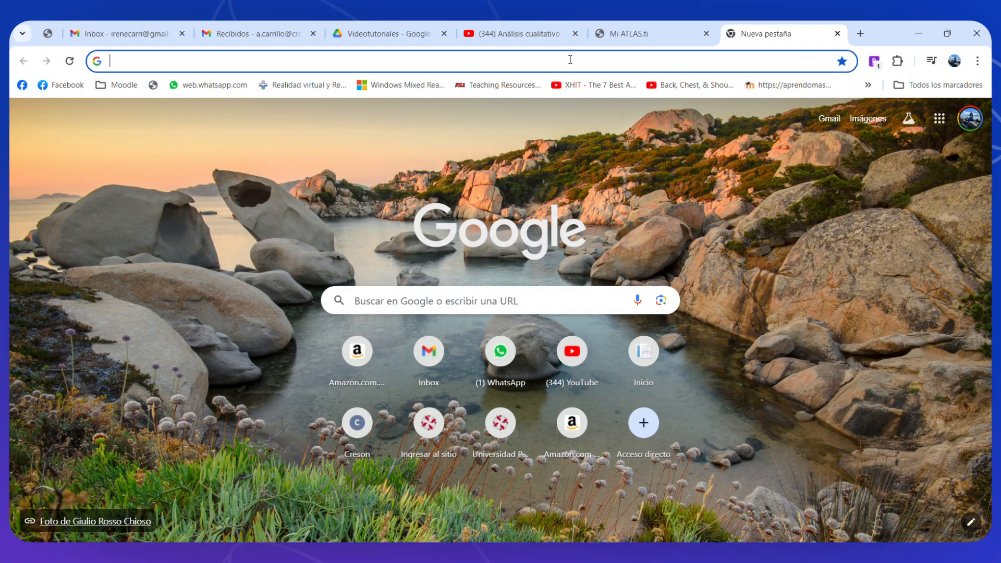
click(570, 59)
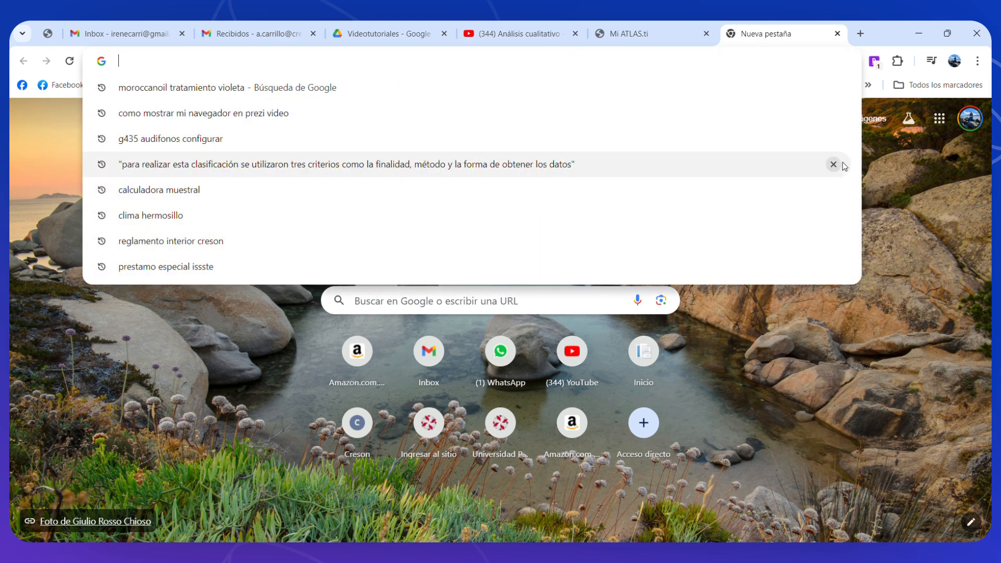
click(882, 28)
click(695, 61)
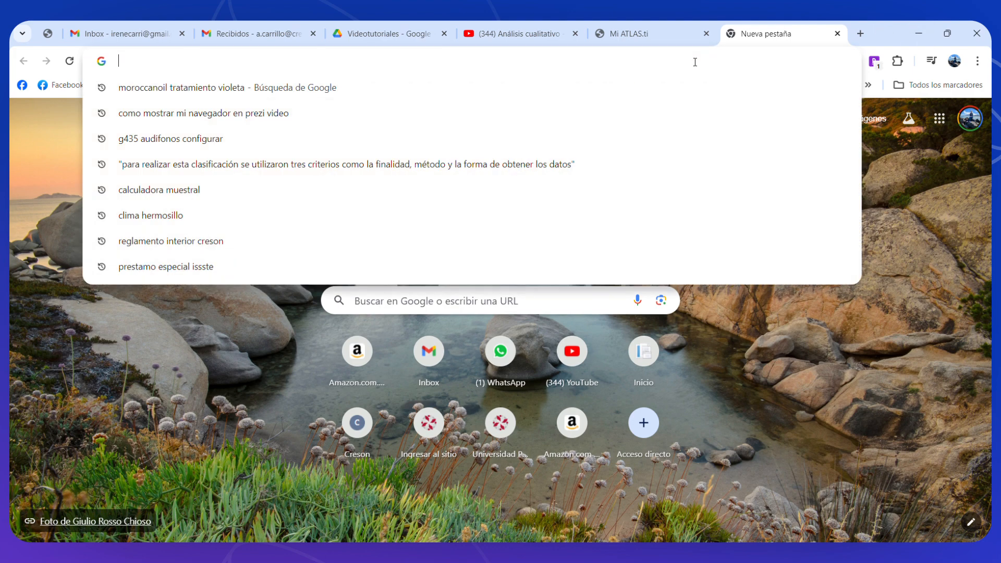
text(atlas)
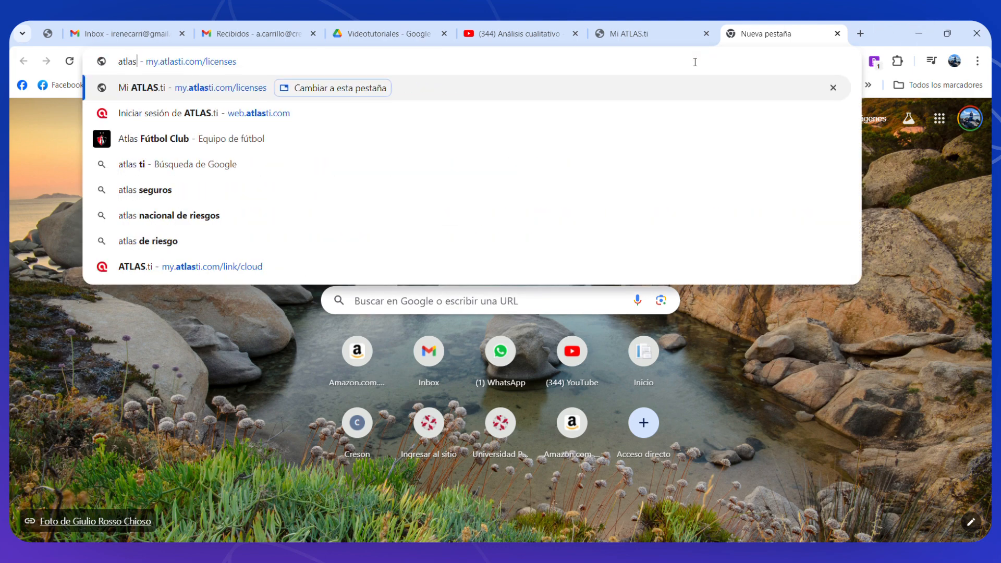
key(Return)
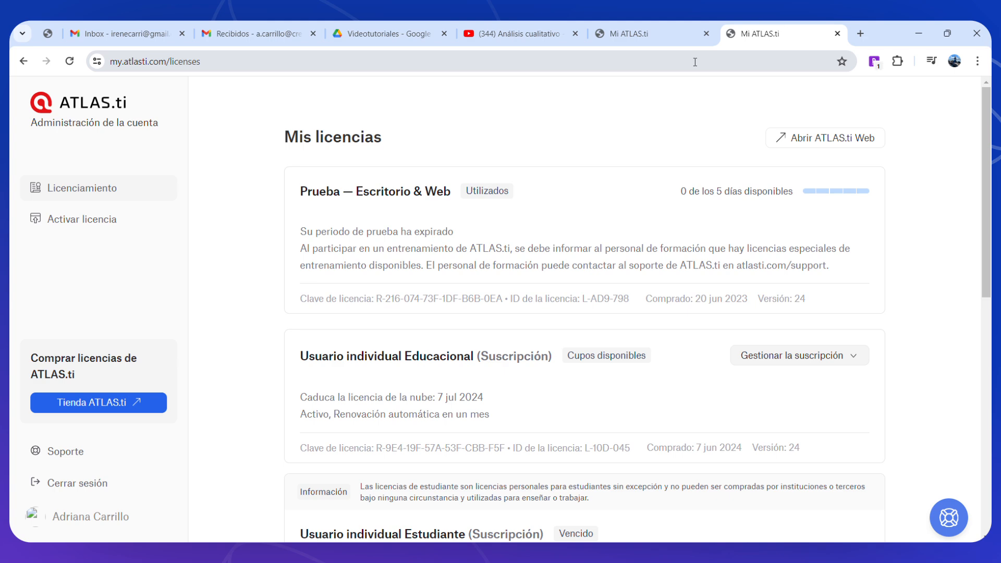
drag(988, 219, 990, 301)
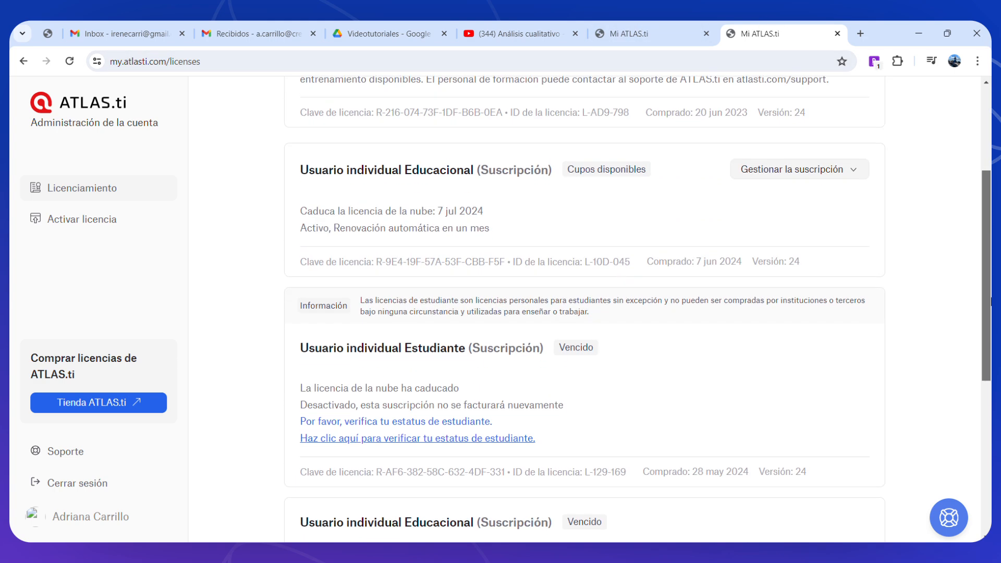
scroll(389, 203, down, 2)
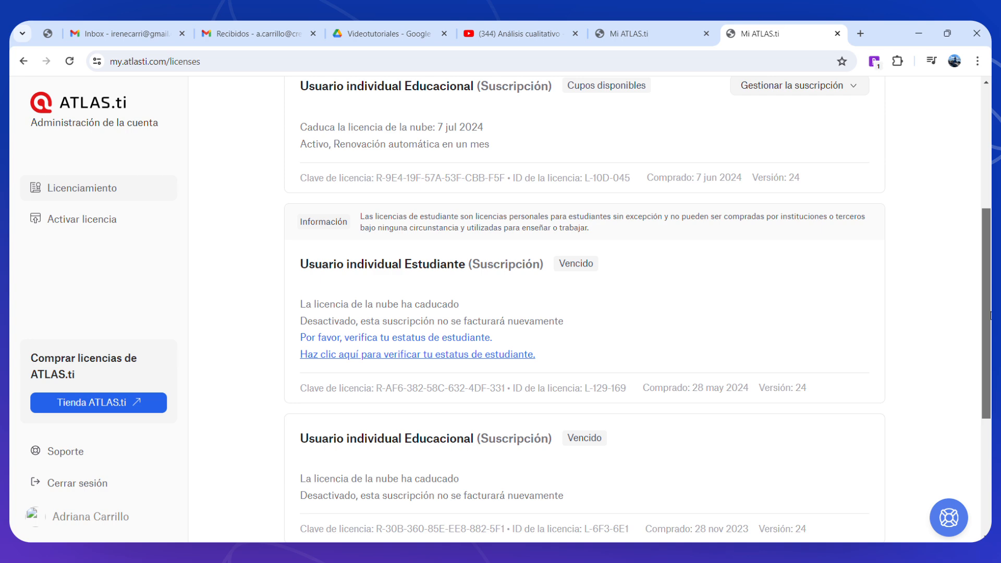
scroll(225, 362, up, 5)
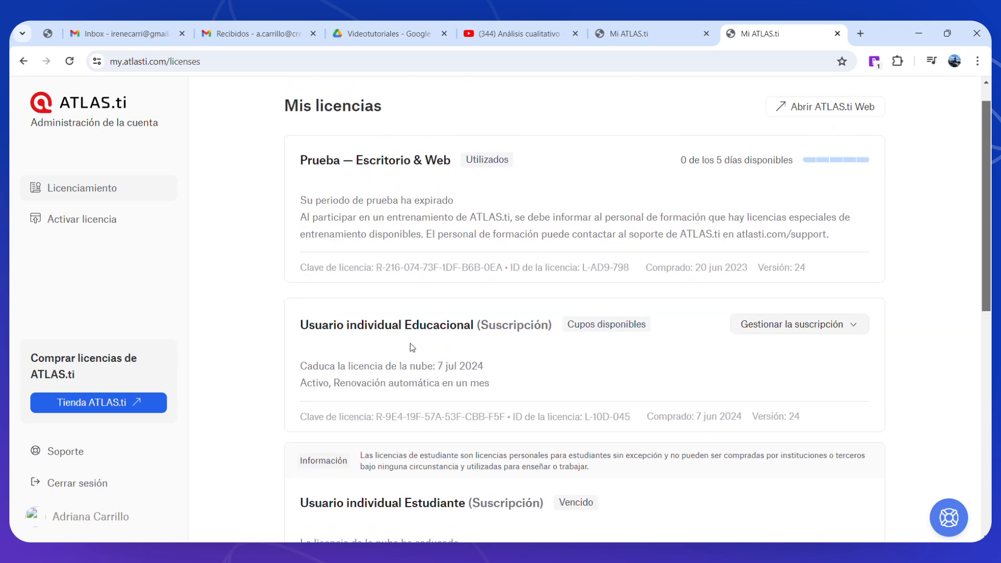
scroll(957, 308, up, 1)
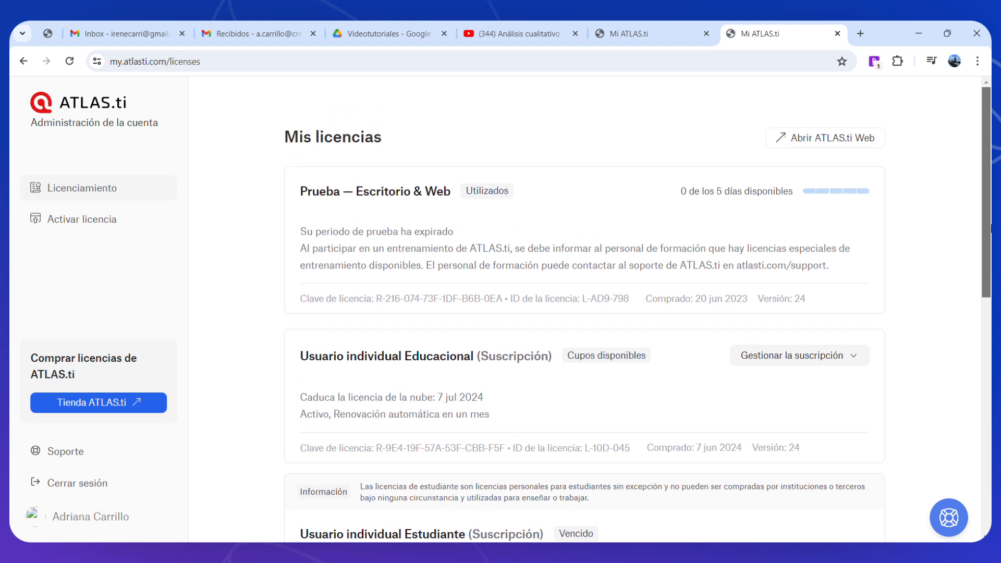
Launch ATLAS.ti Web and open the 'Añadir proyecto' dropdown on the Proyectos page
click(811, 142)
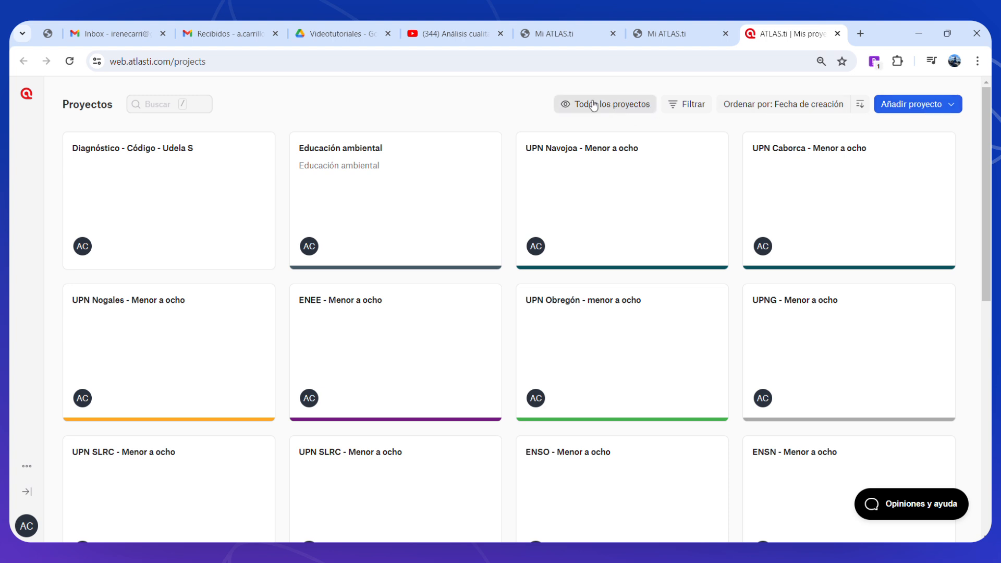
click(28, 468)
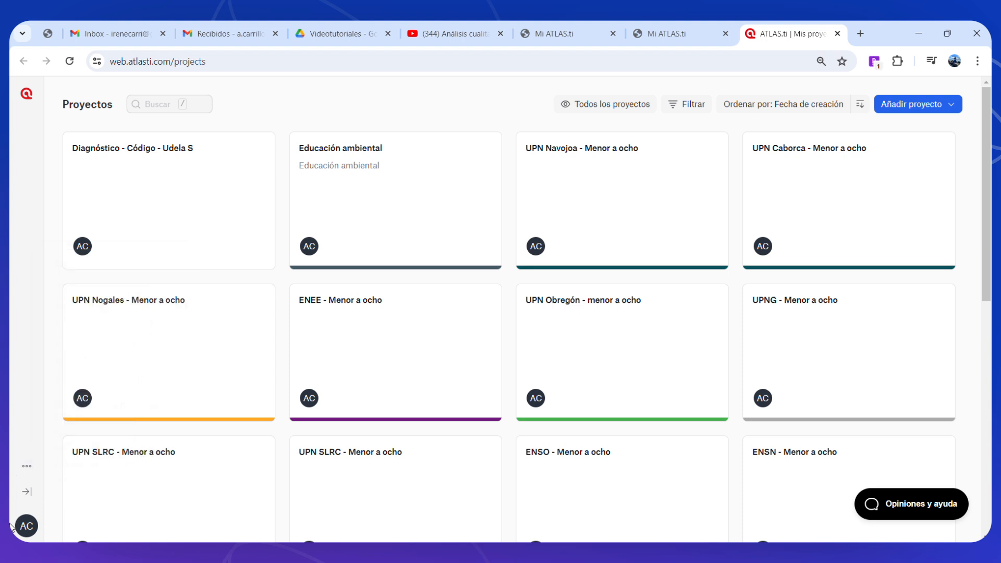
mouse_move(26, 470)
click(931, 106)
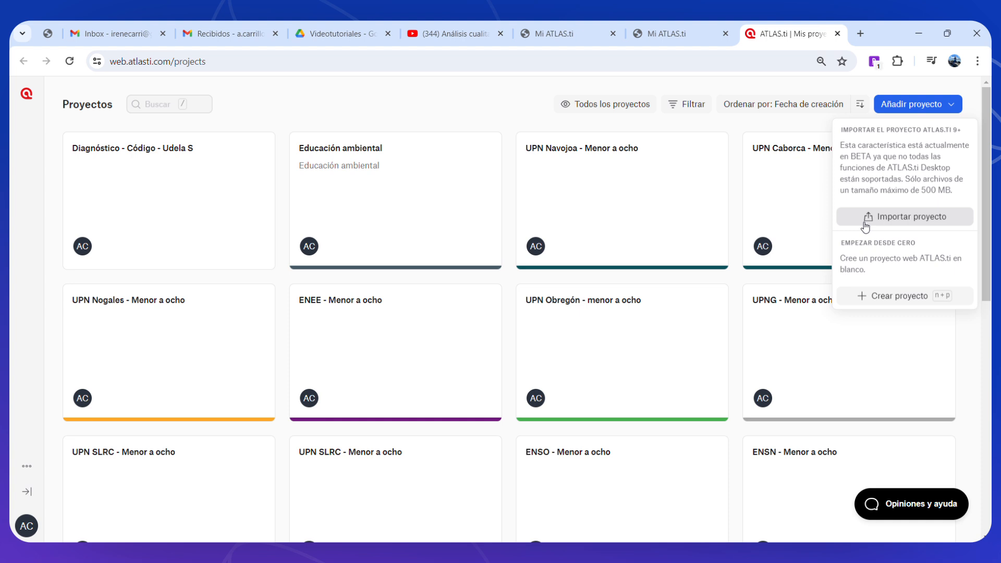
Start a blank project named 'Análisis de ejemplo', describe it as 'Revisión de análisis', and create it
click(913, 299)
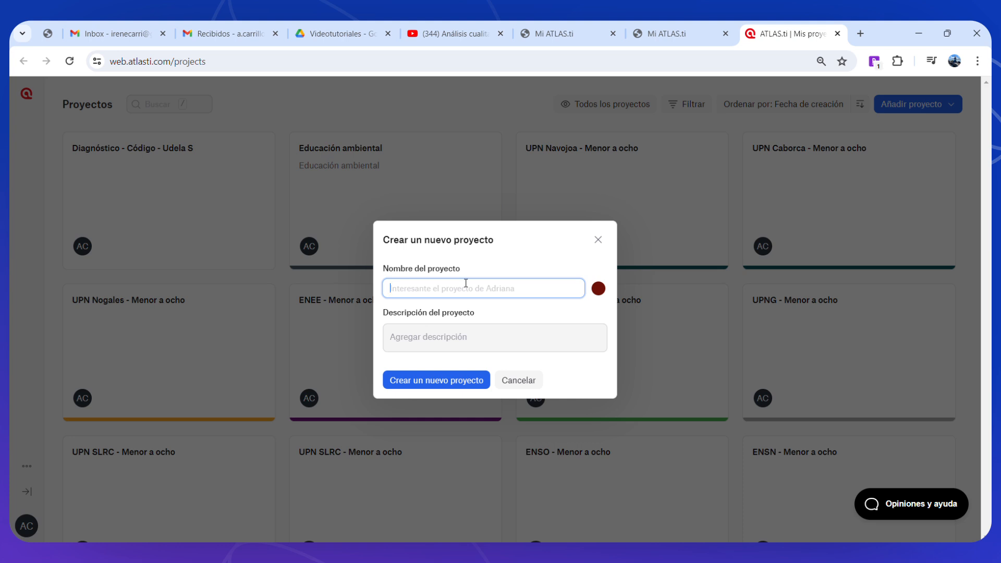
text(Análisis de )
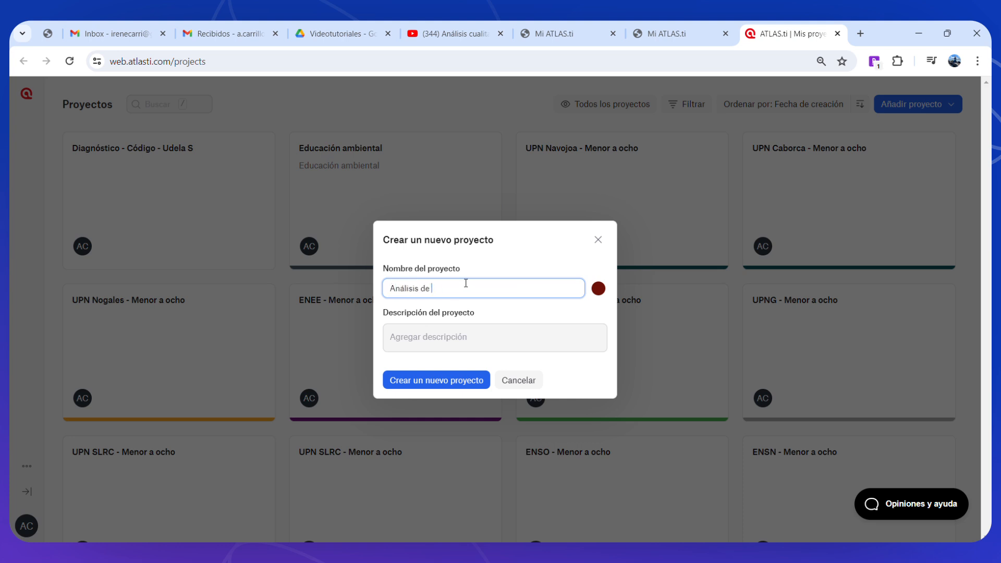
text(ejemplo)
click(466, 336)
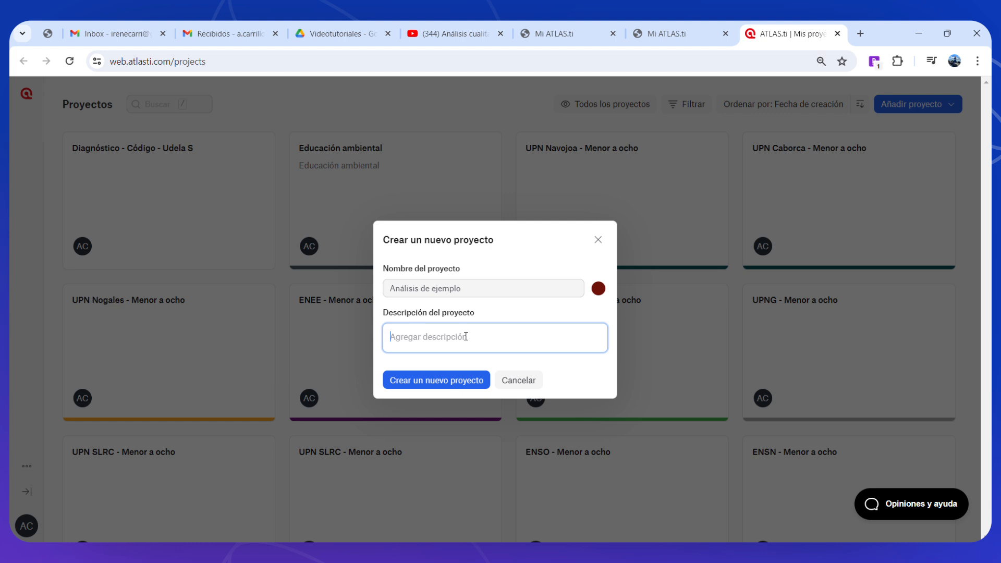
text(Revisión de análisis)
click(433, 387)
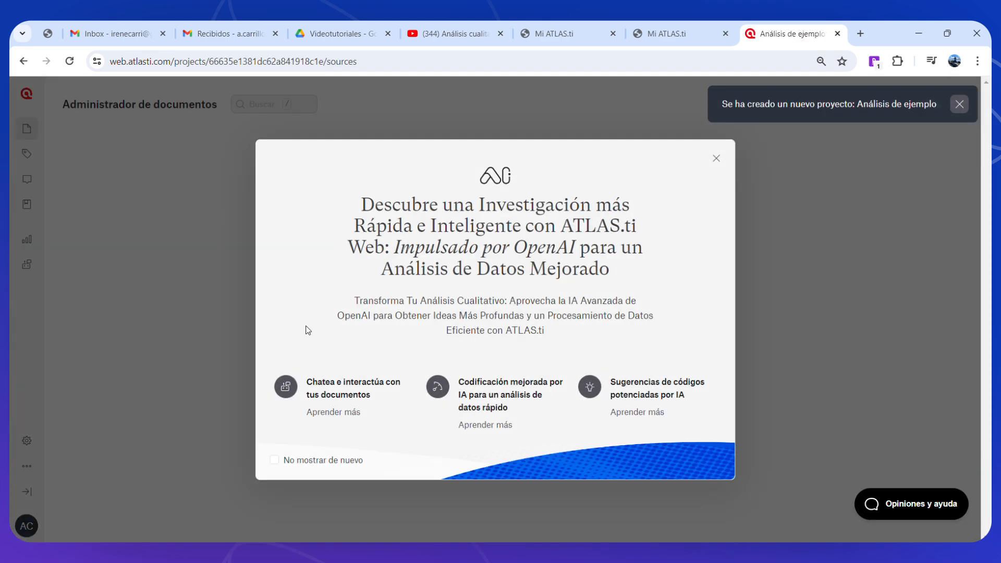
Close the AI welcome message and open the 'Agregar un documento' choices
click(716, 158)
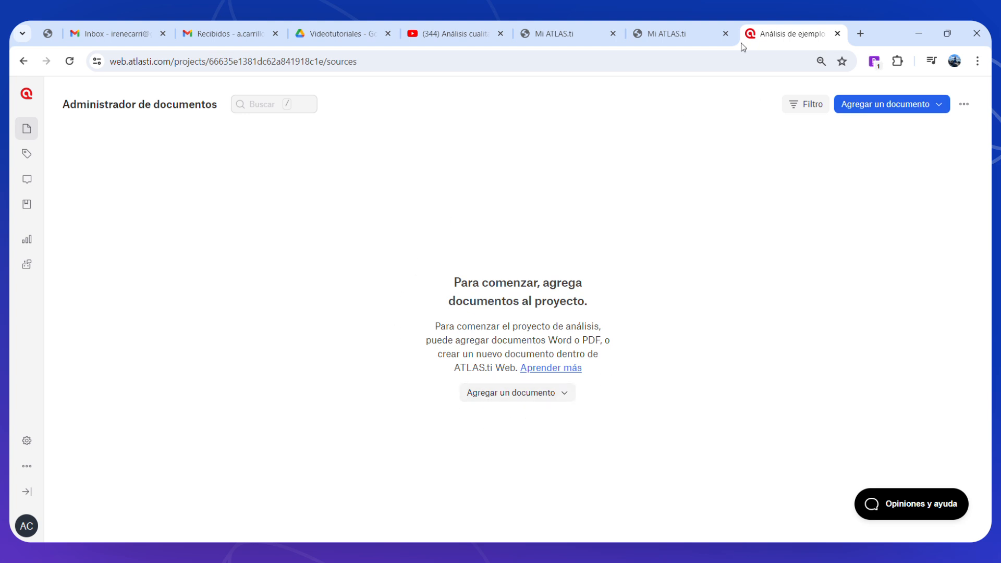
click(884, 108)
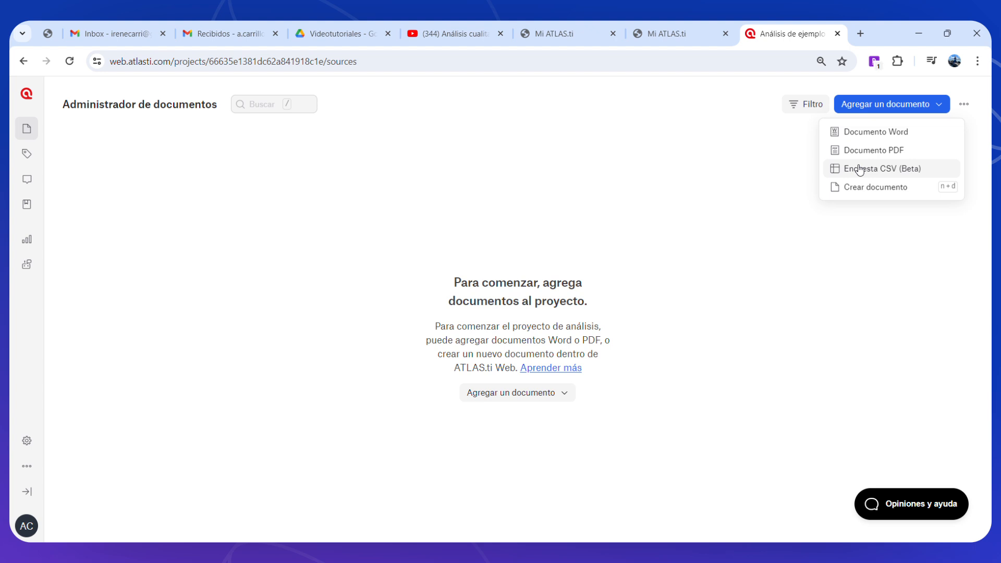
Import Extracto de diario de campo.docx as a Word document converted to text, after the rejected .rtf
click(903, 135)
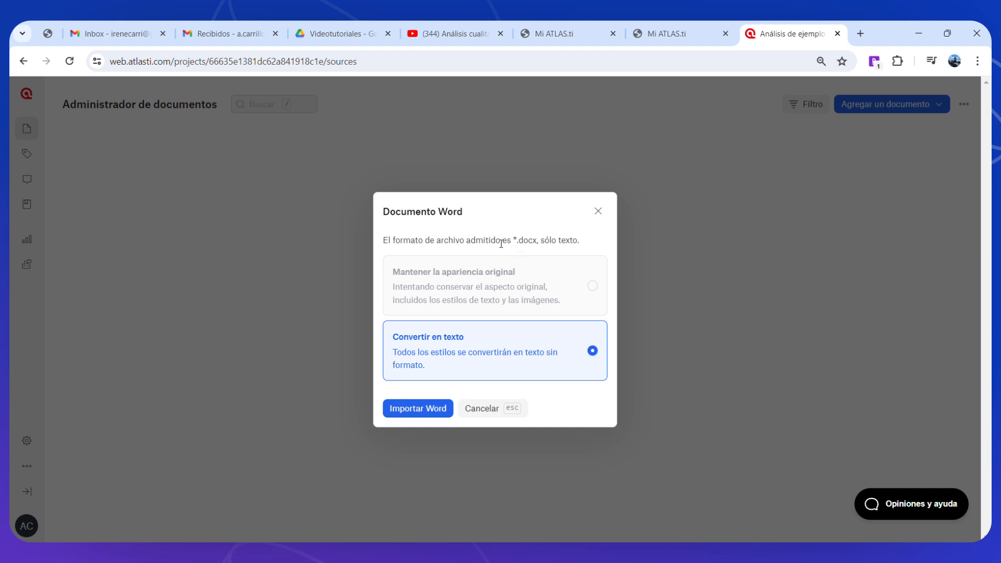
click(422, 417)
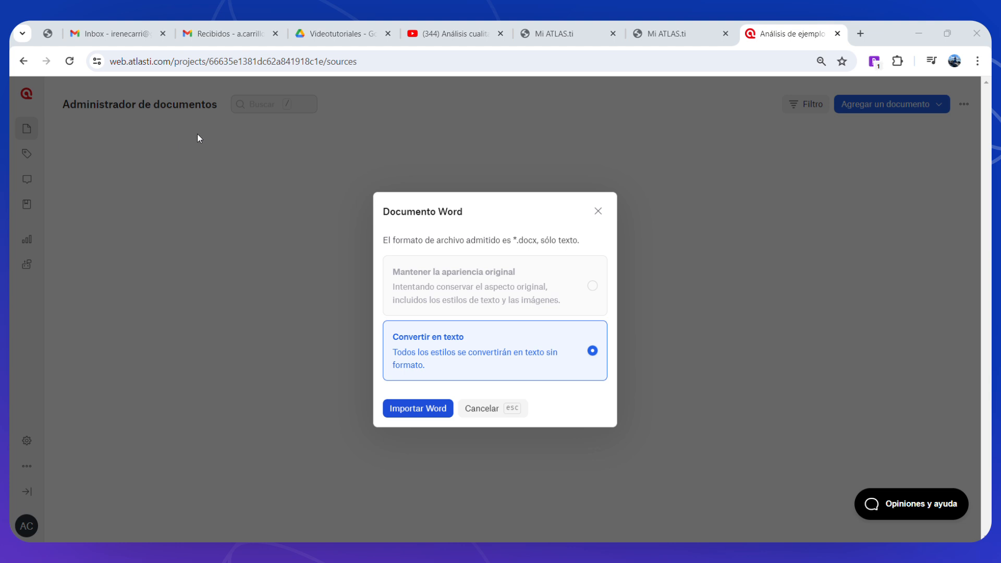
click(403, 308)
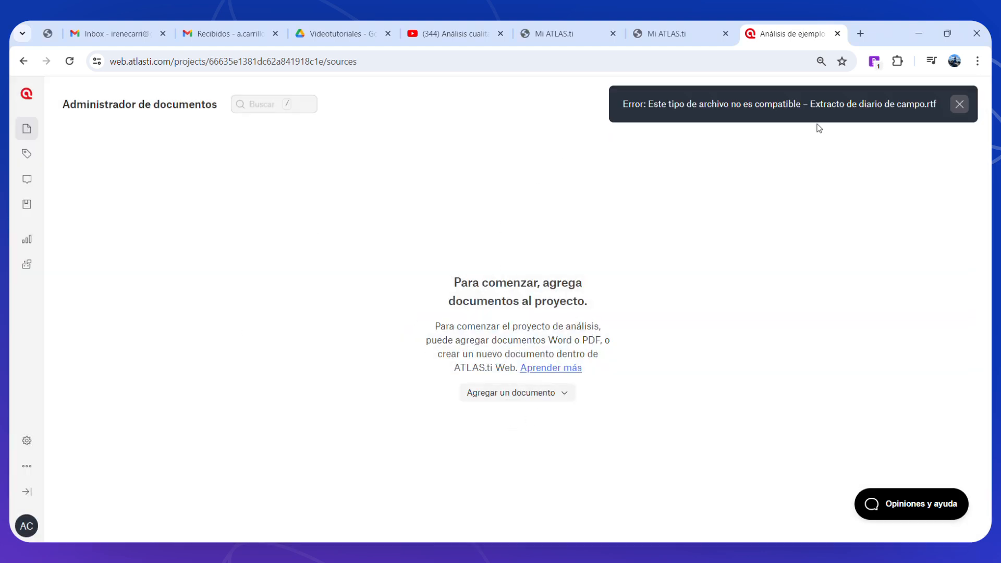
click(959, 104)
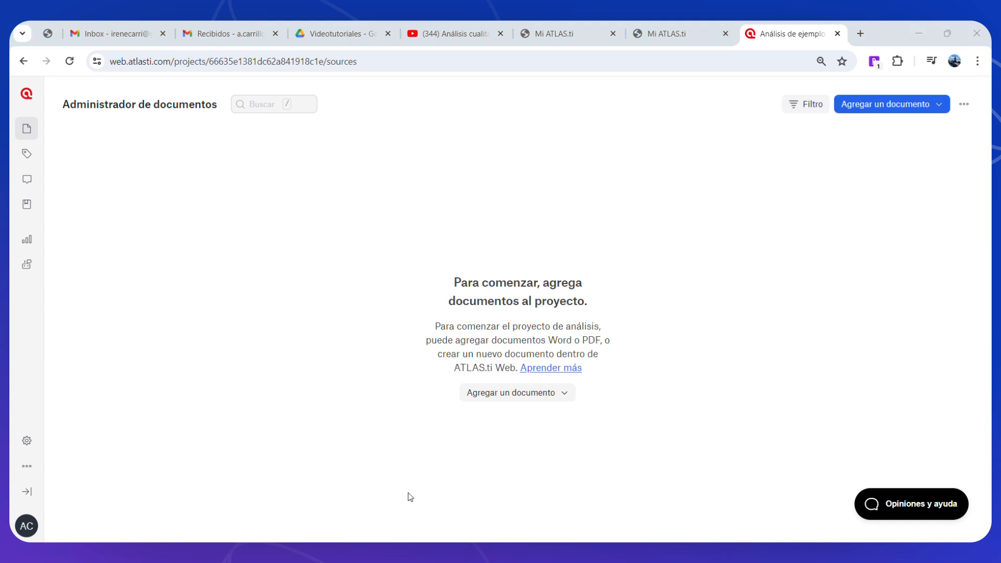
click(509, 392)
click(480, 420)
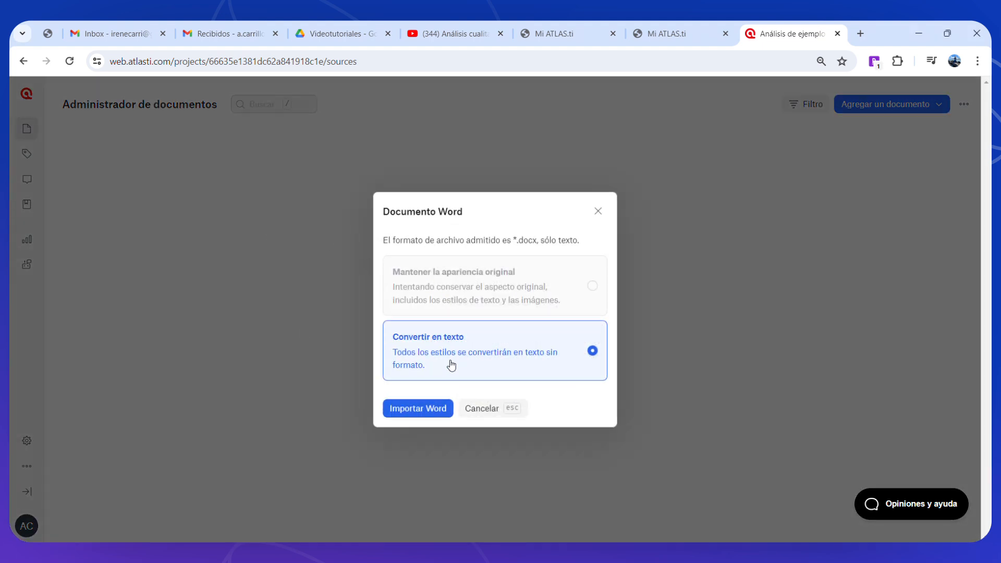
click(417, 408)
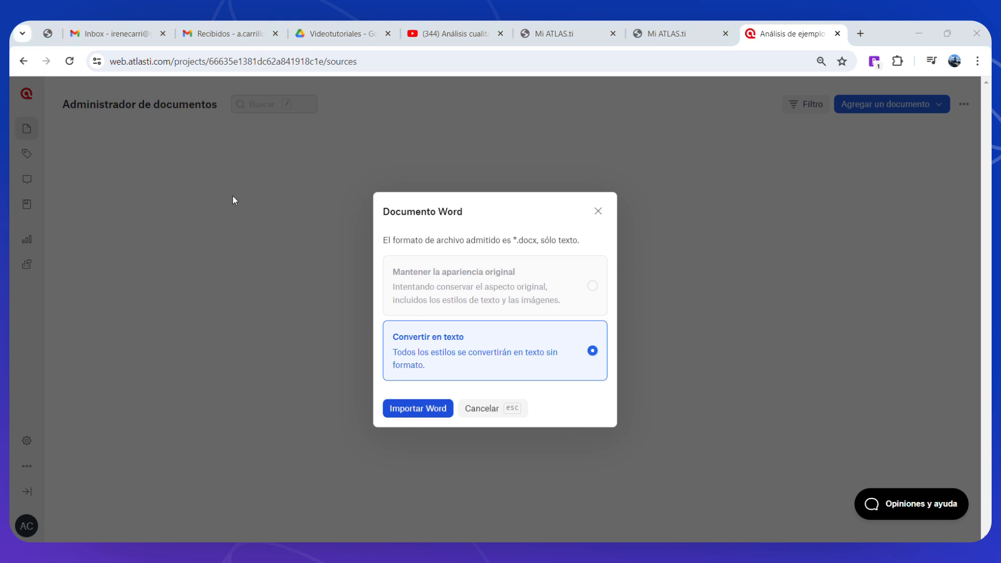
double_click(204, 125)
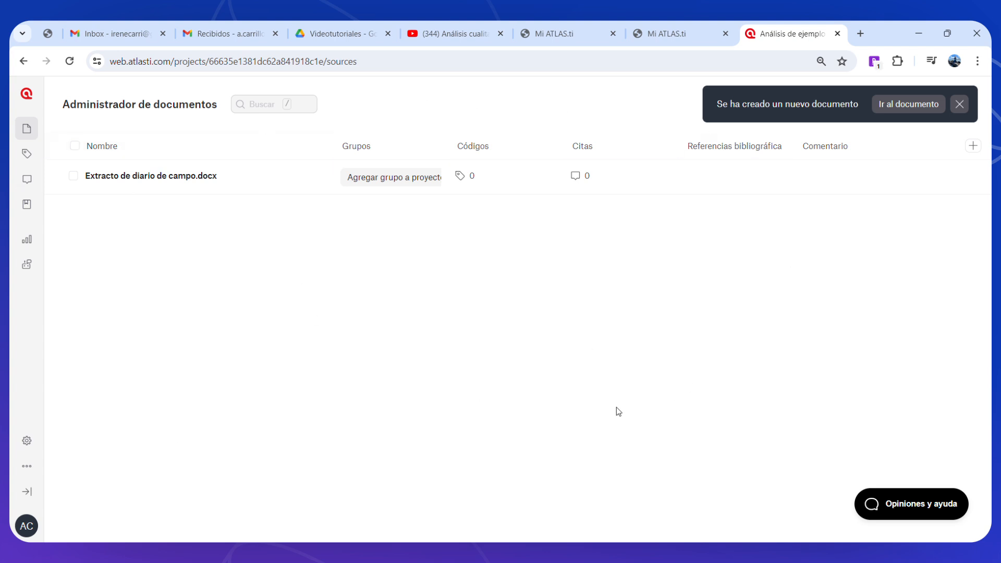
mouse_move(119, 176)
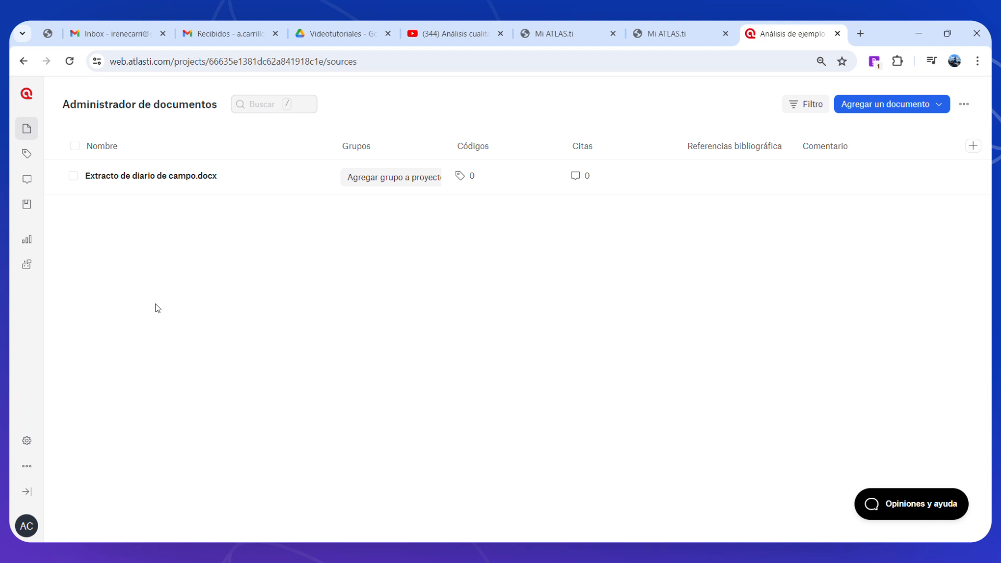
Import the field-diary Word file again as a second text document
click(886, 107)
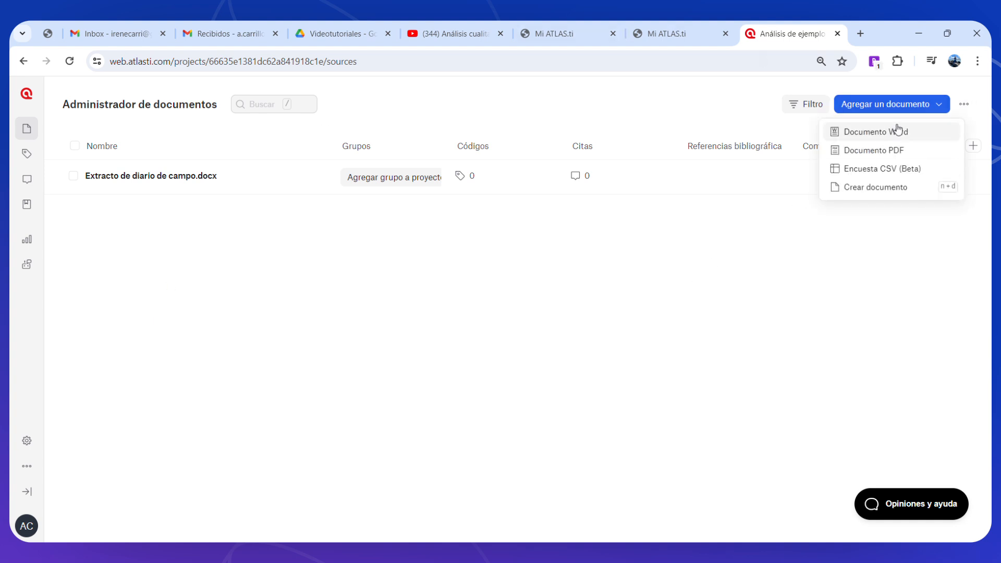
click(880, 133)
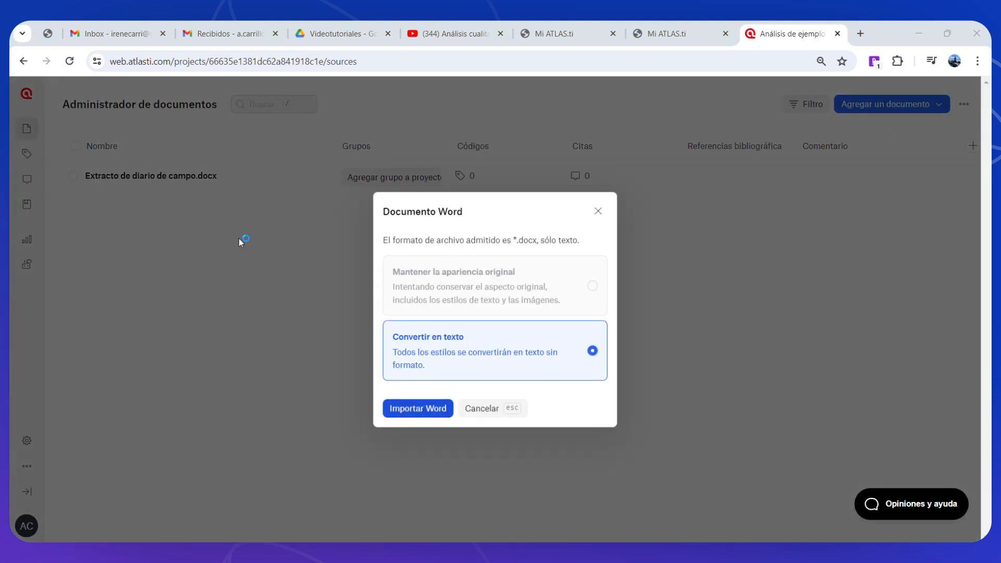
double_click(209, 120)
Rename the new document to 'Segundo Extracto de diario de campo.docx', leaving the first unchanged
mouse_move(216, 212)
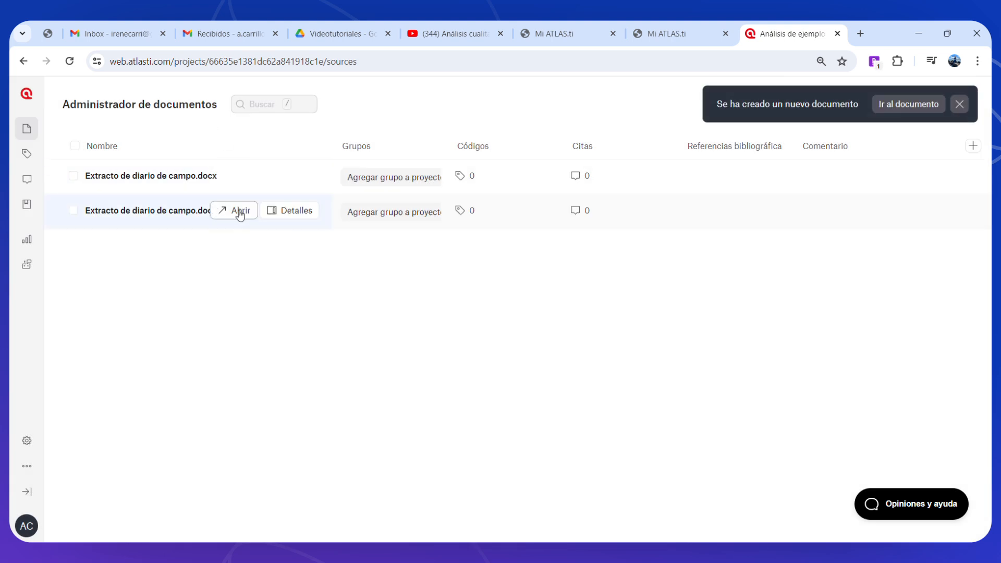
click(291, 211)
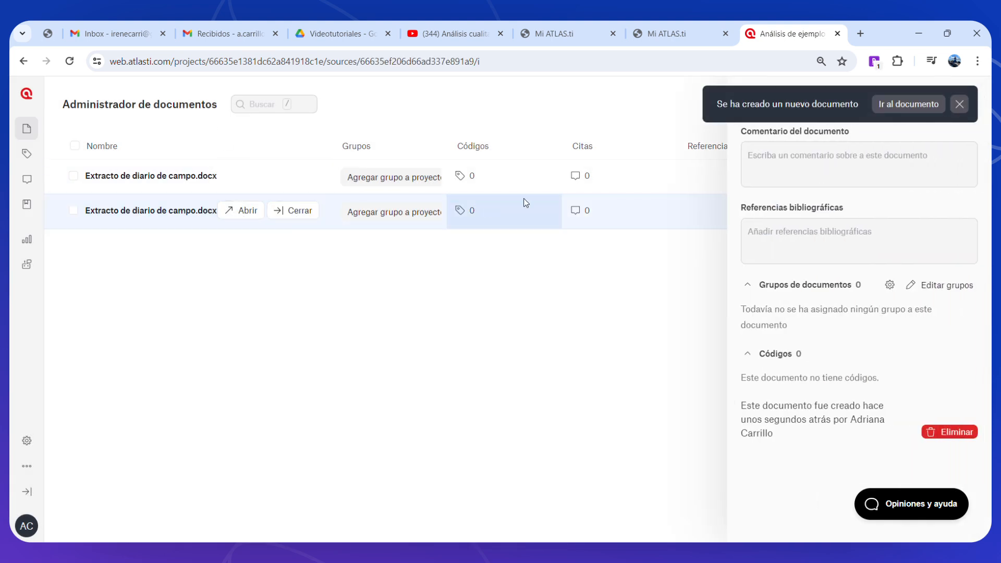
click(175, 210)
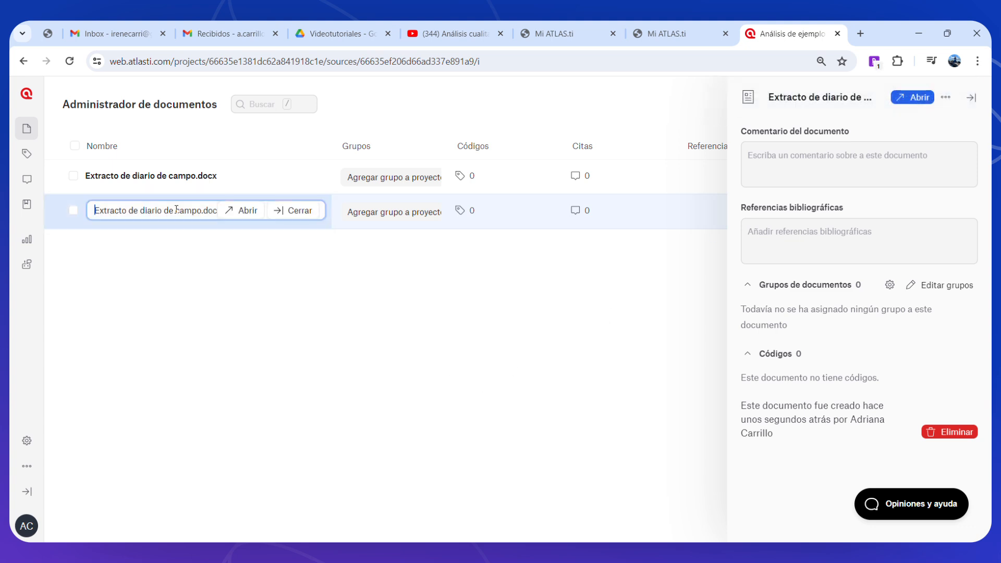
text(Segundo)
key(Return)
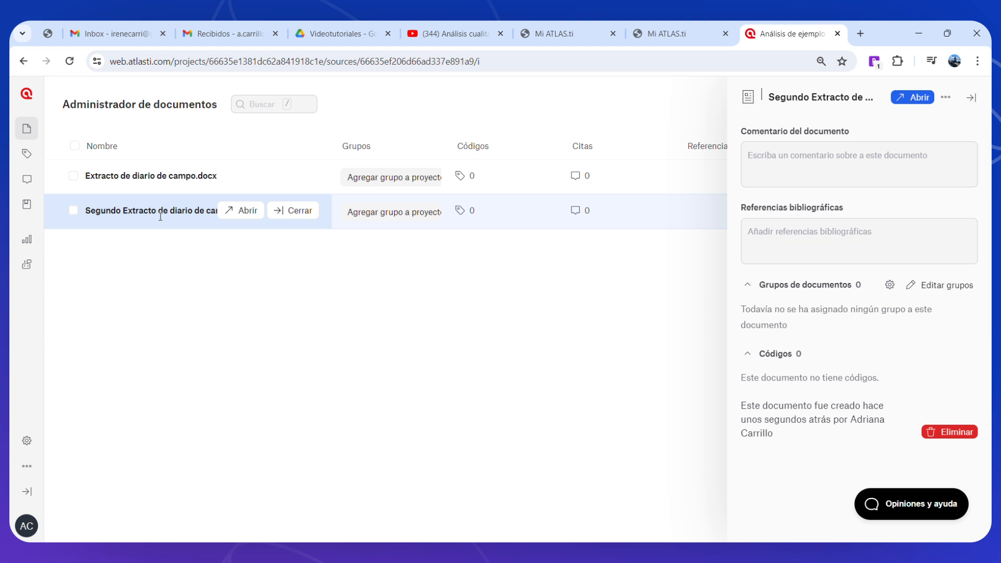
click(142, 175)
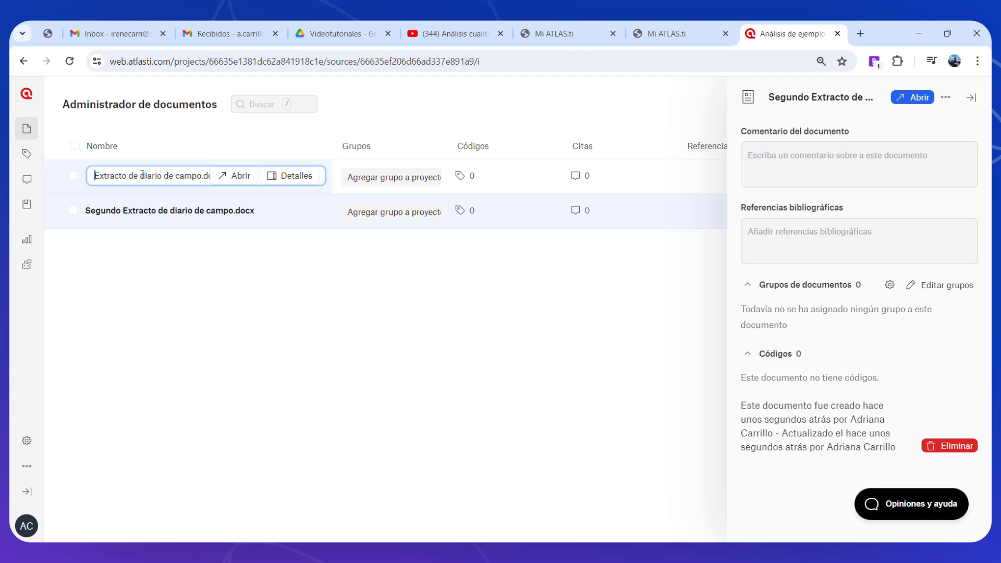
click(197, 358)
mouse_move(243, 186)
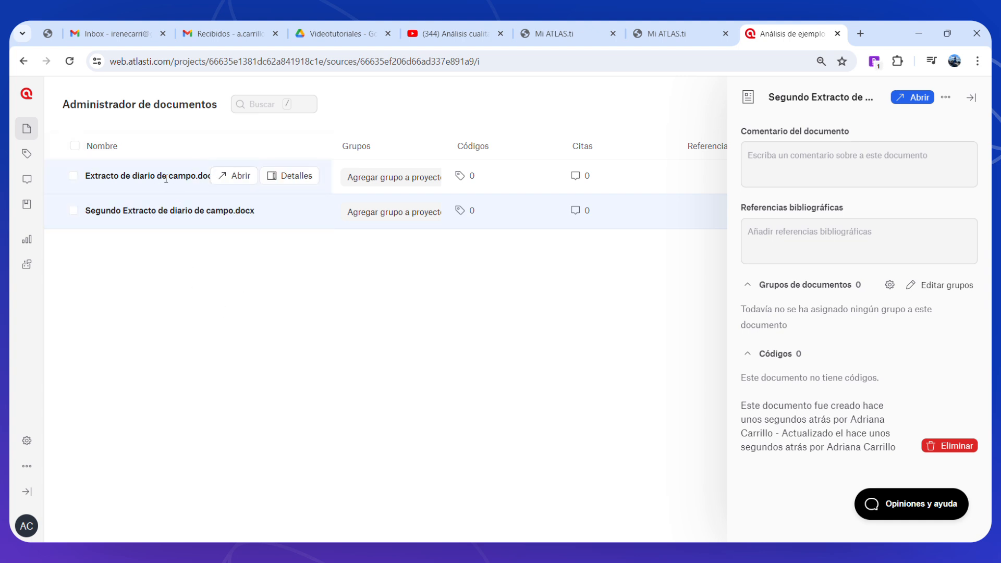
Open Extracto de diario de campo.docx and skim from its end back to the top
click(240, 176)
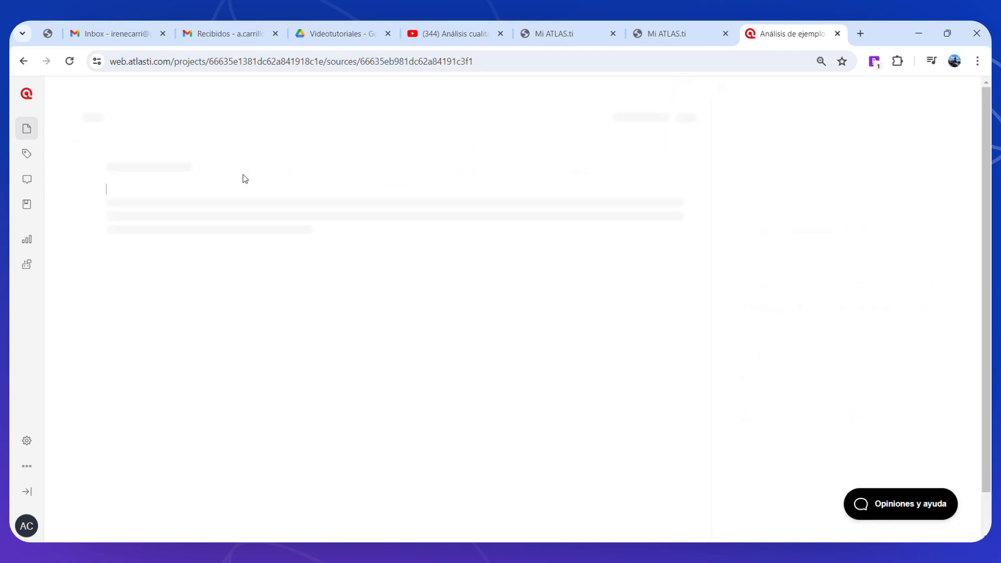
key(ctrl+End)
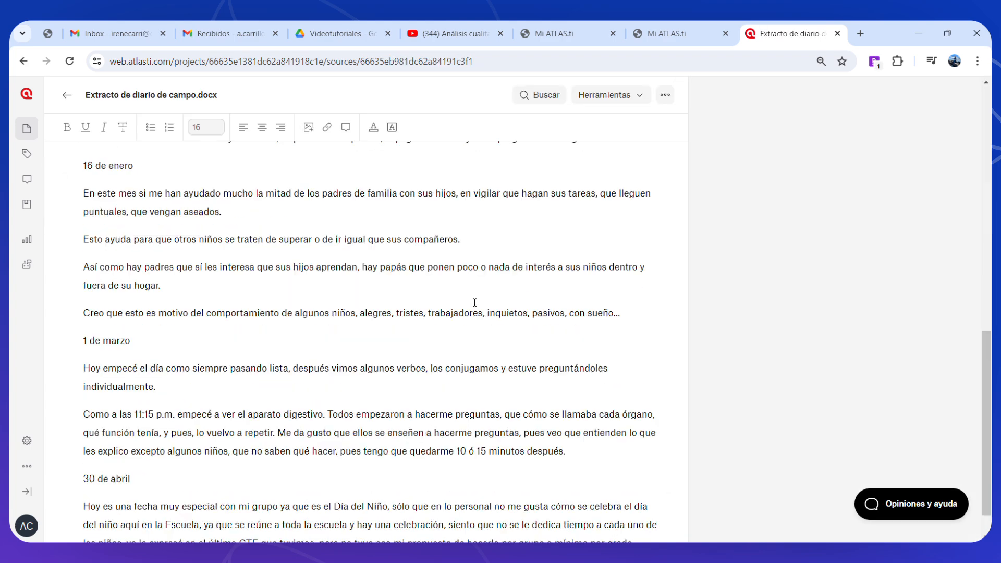
key(ctrl+Home)
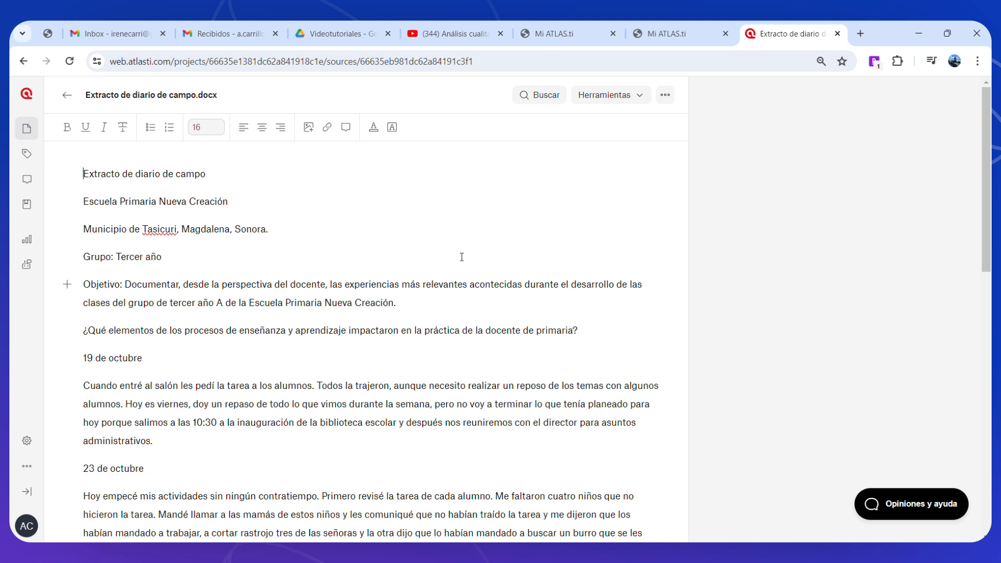
click(461, 33)
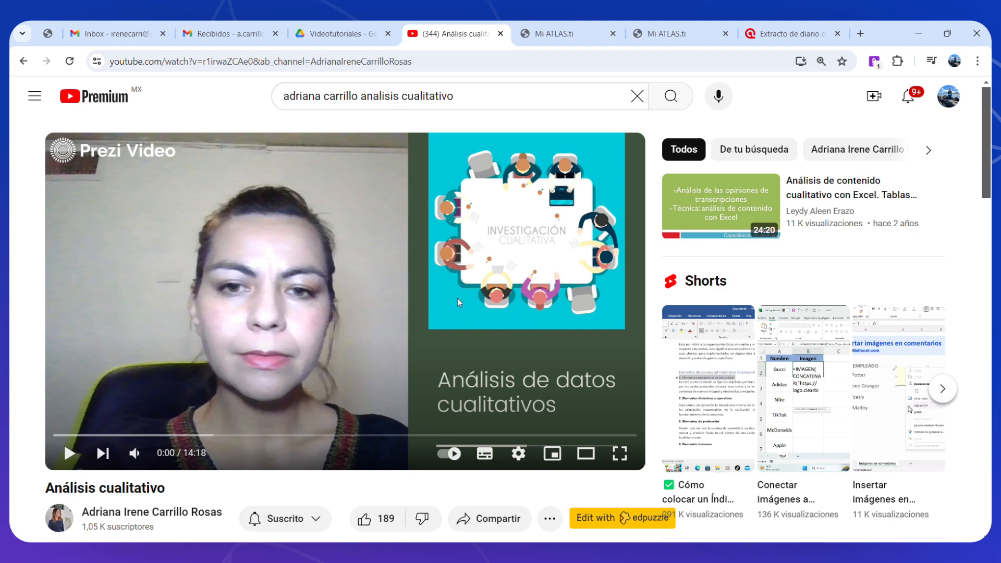
click(123, 435)
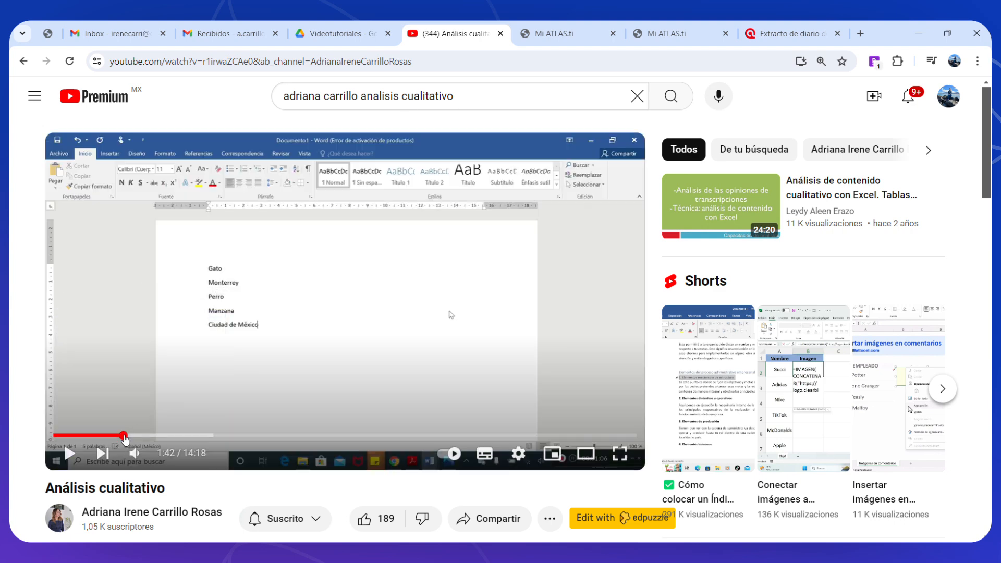
click(202, 435)
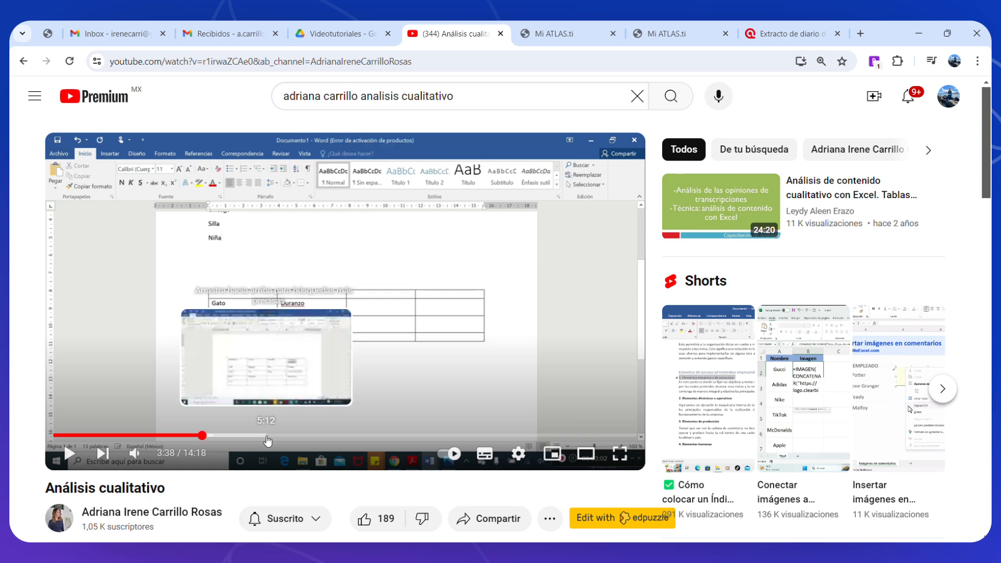
click(267, 435)
click(337, 435)
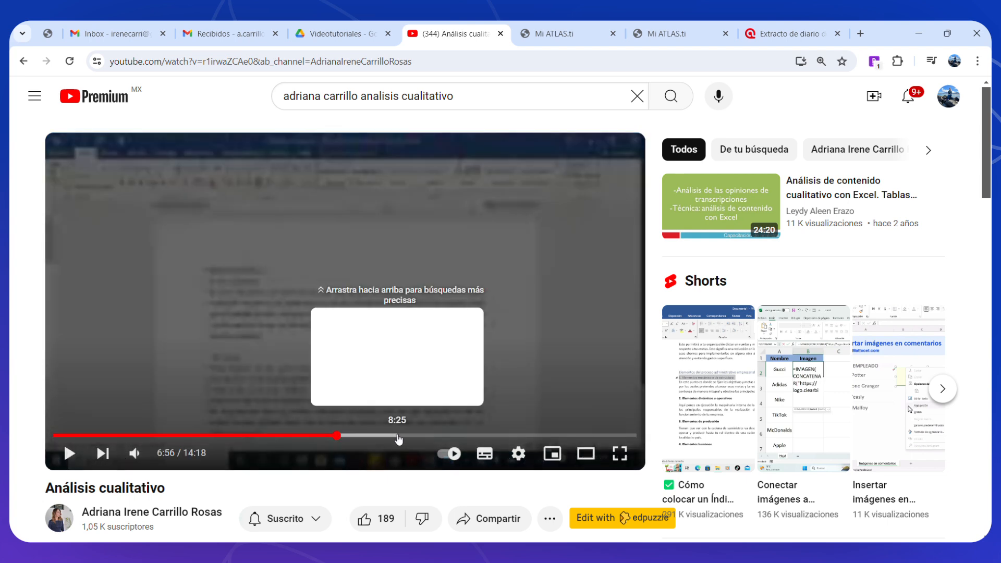
click(398, 435)
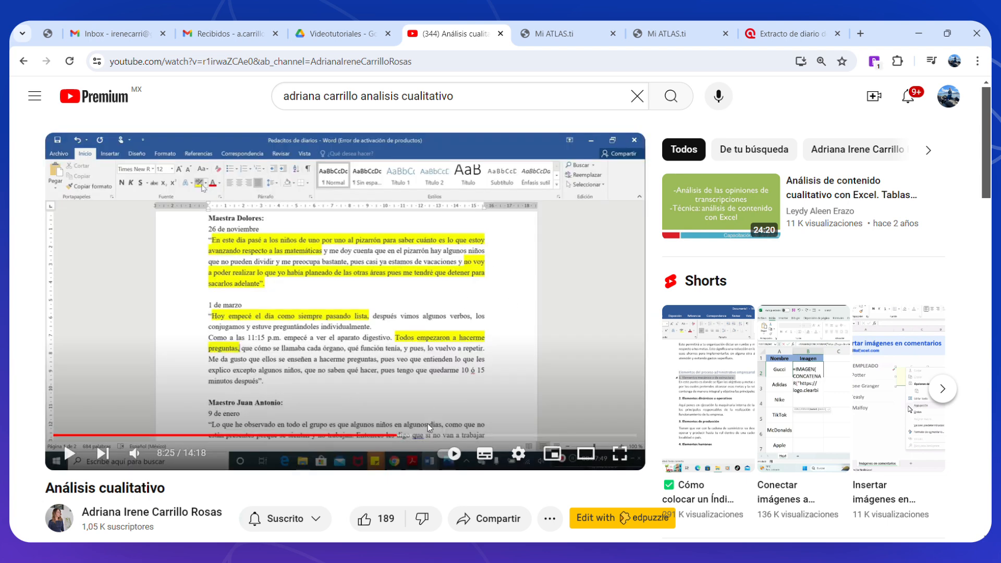
click(510, 435)
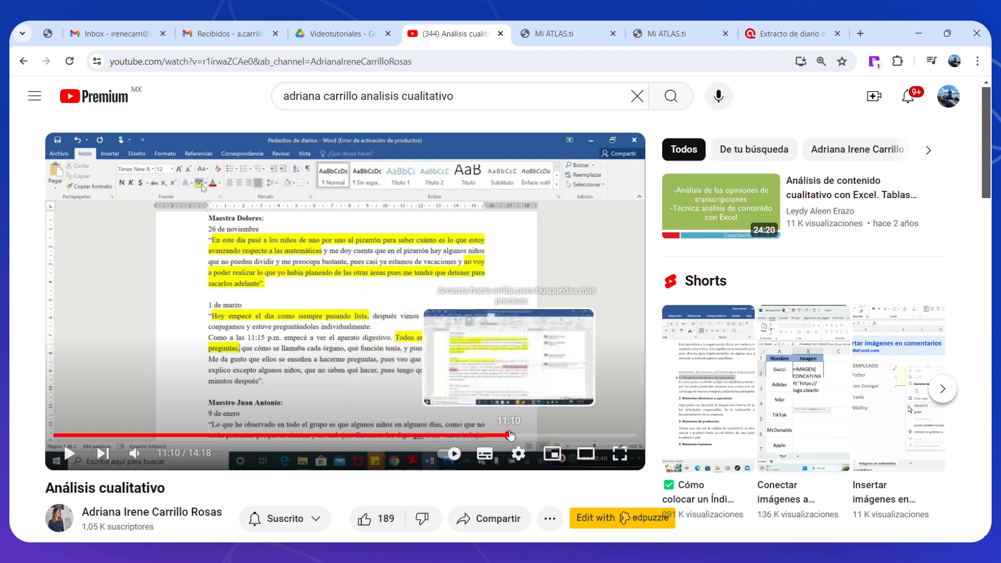
click(542, 435)
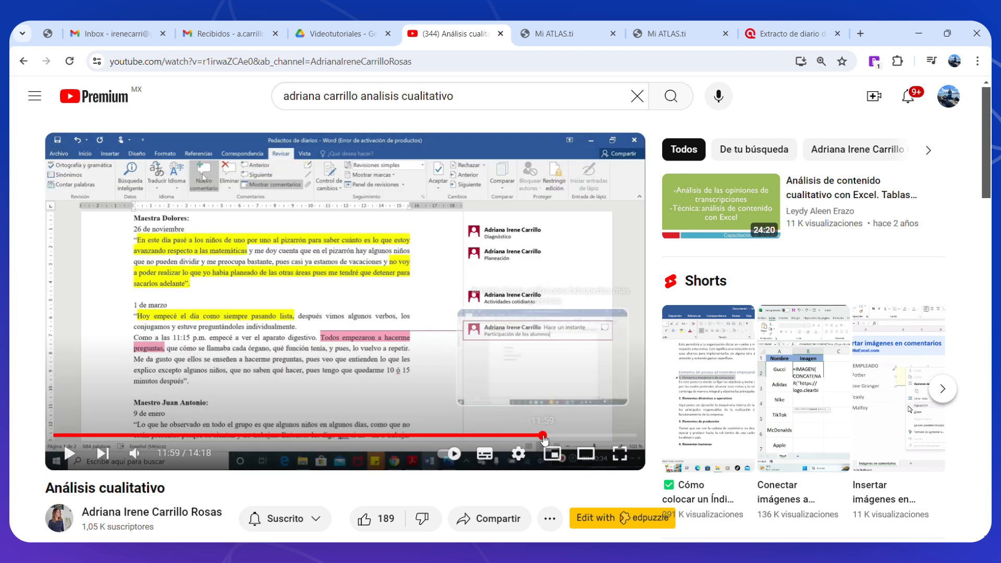
click(577, 436)
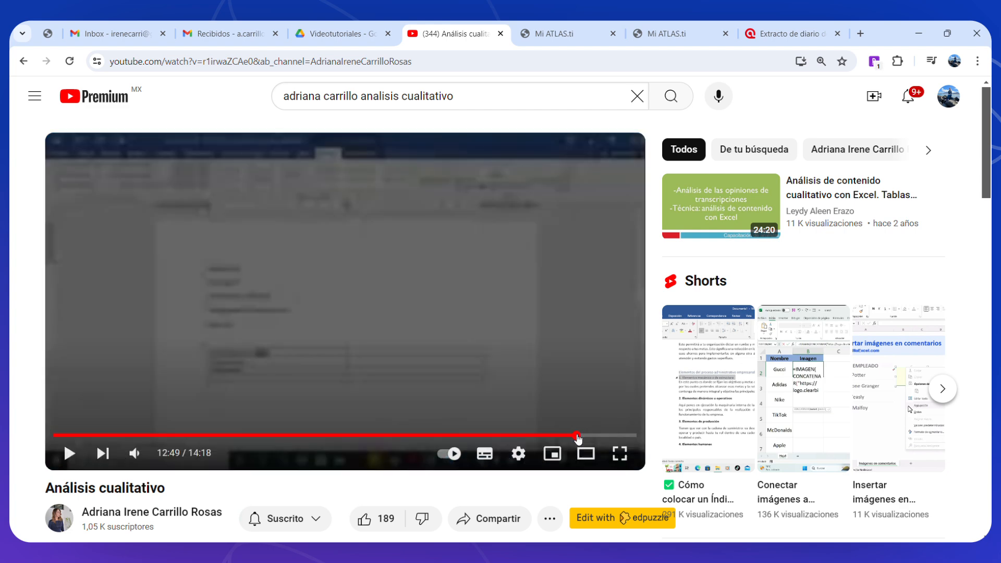
click(597, 436)
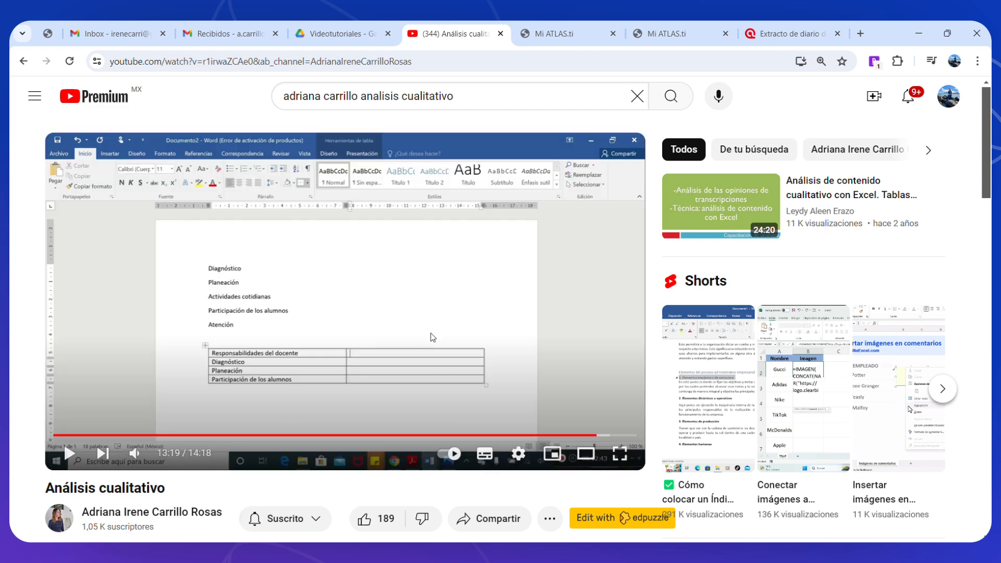
click(820, 24)
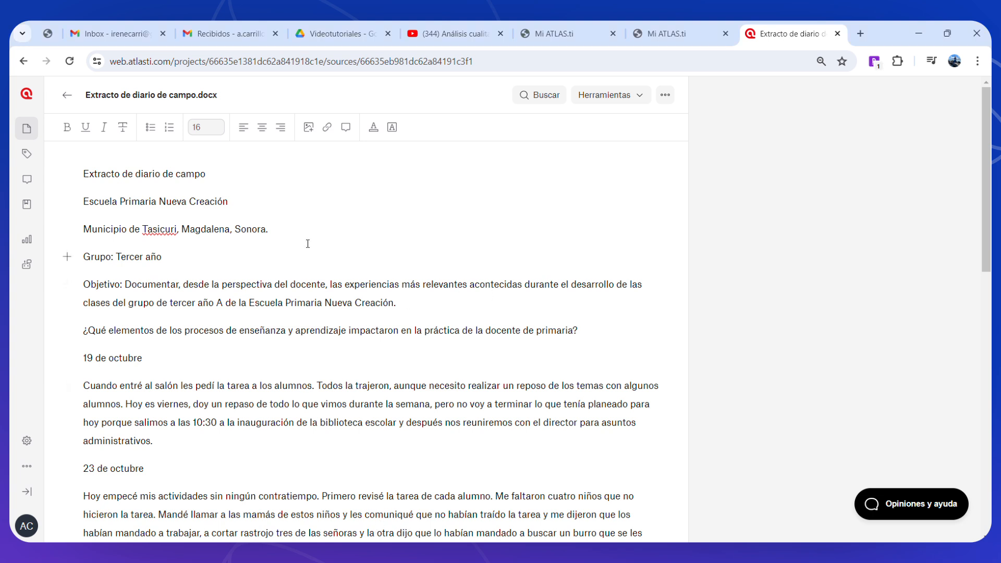
drag(985, 213, 989, 183)
drag(985, 202, 990, 277)
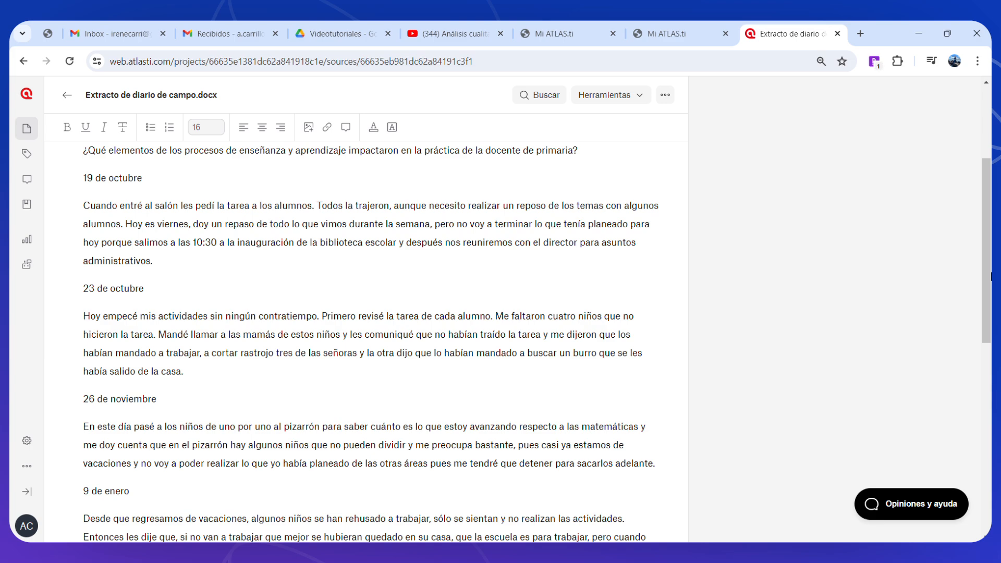
drag(990, 276, 989, 231)
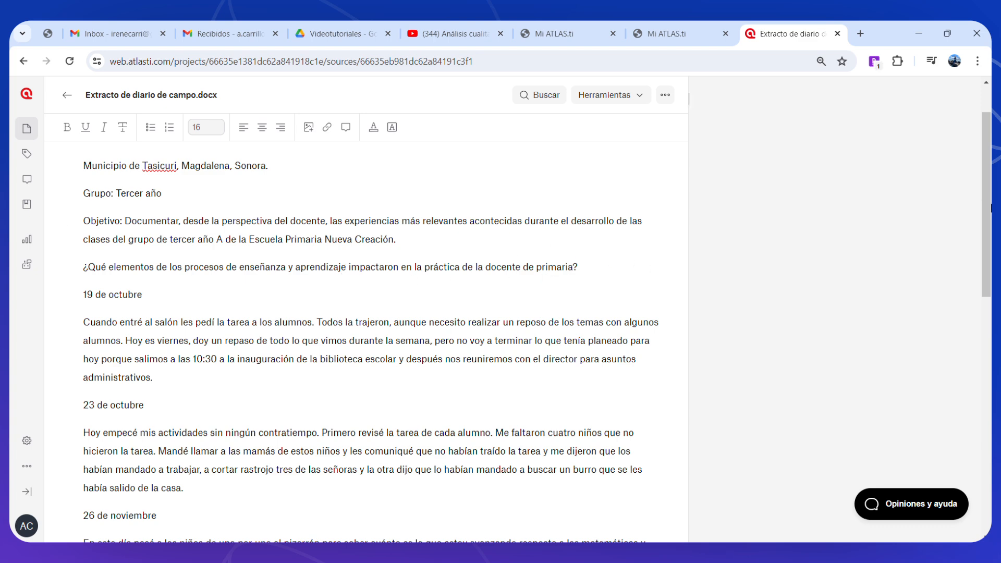
drag(990, 207, 991, 239)
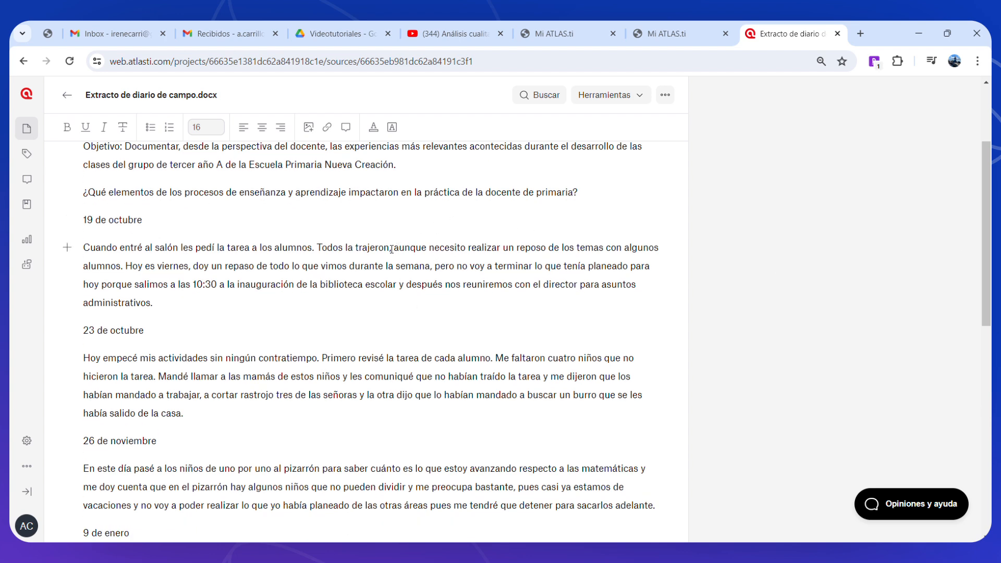
Save the passage from 'aunque' to 'alumnos' as a quotation without a code
drag(392, 249, 125, 269)
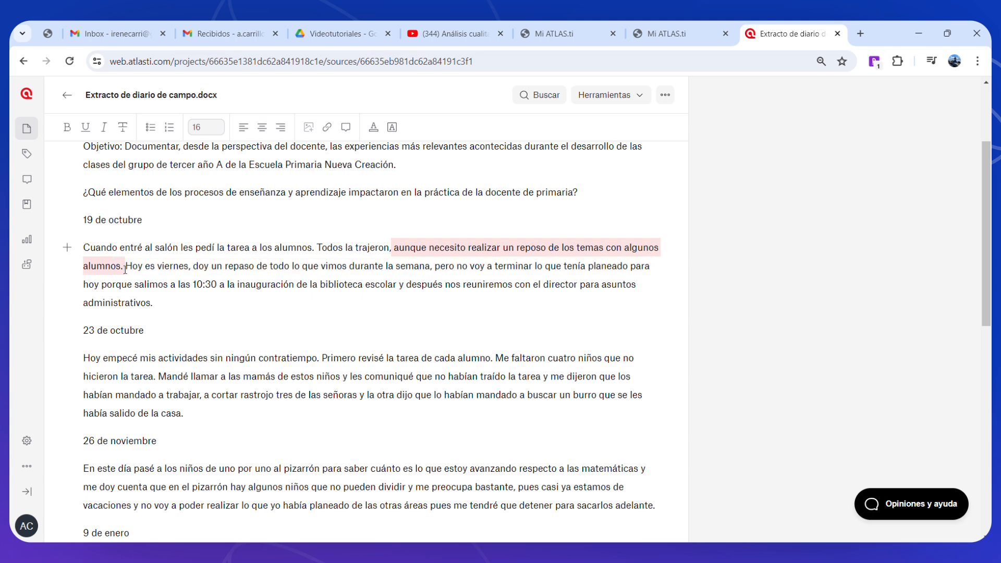
click(522, 249)
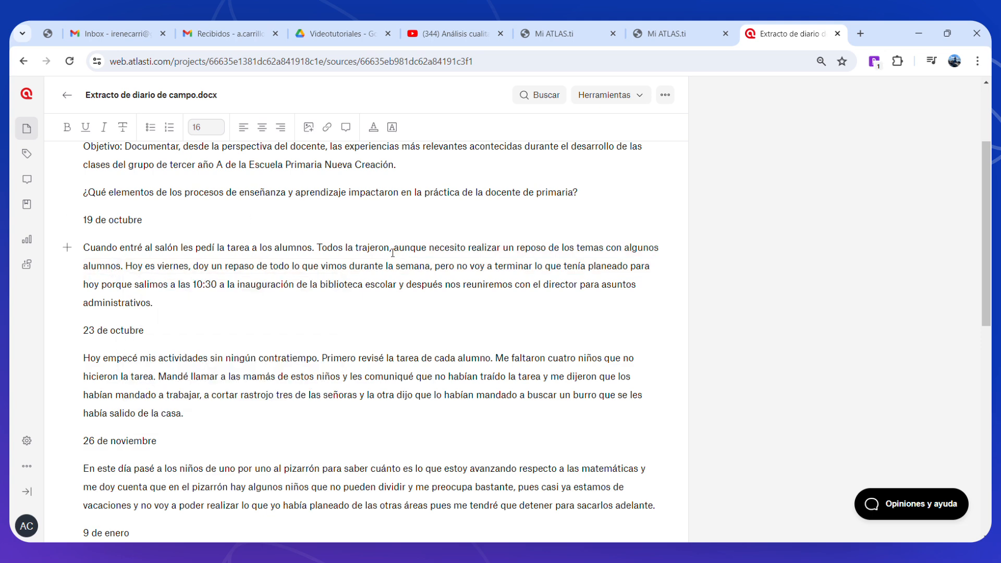
drag(394, 247, 123, 269)
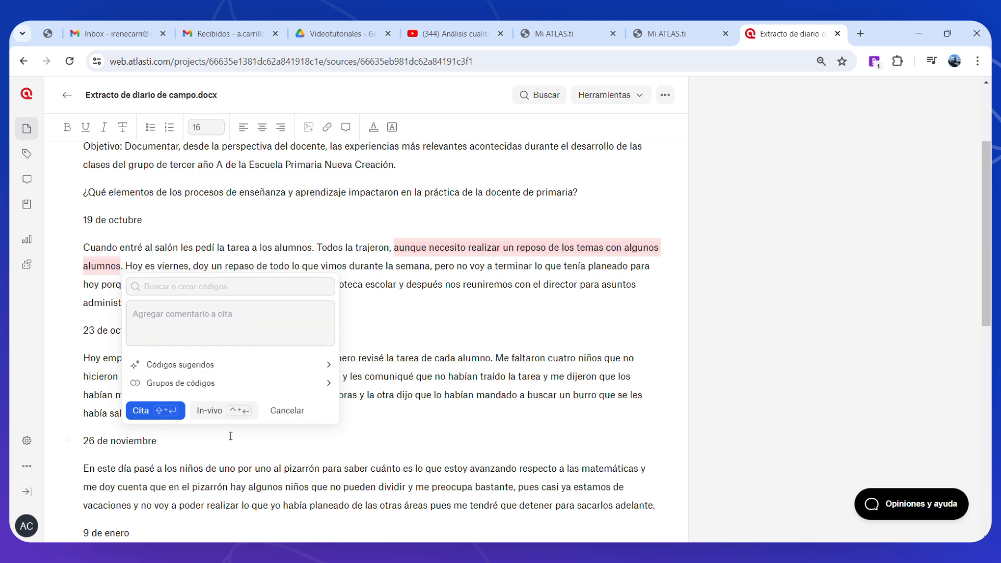
click(222, 288)
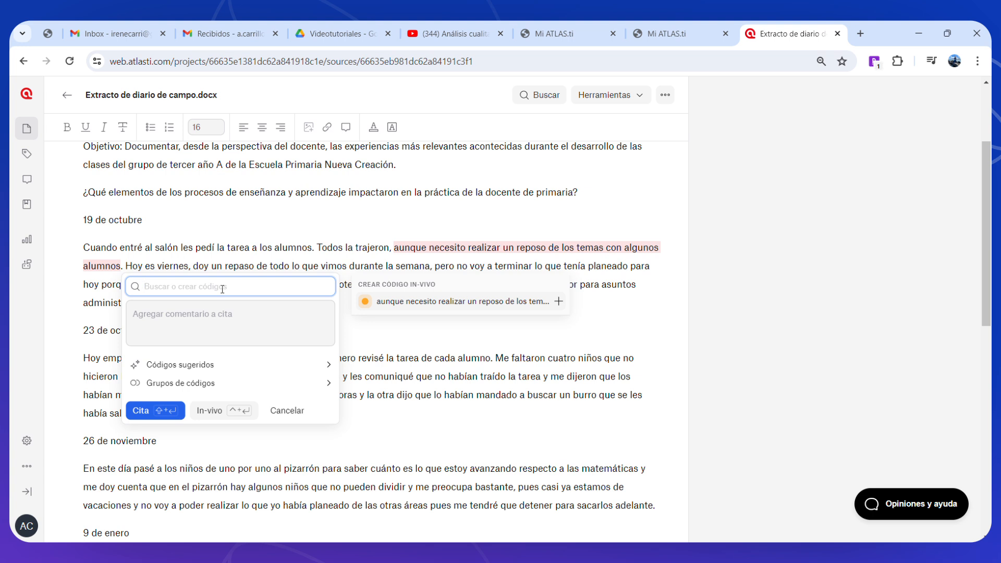
text(Repaso de actividades)
click(255, 321)
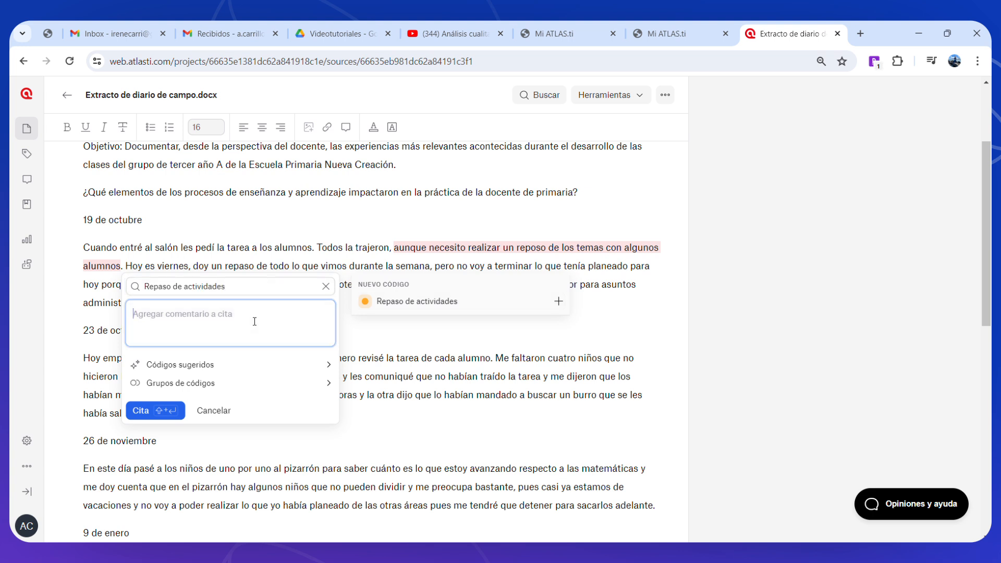
click(160, 411)
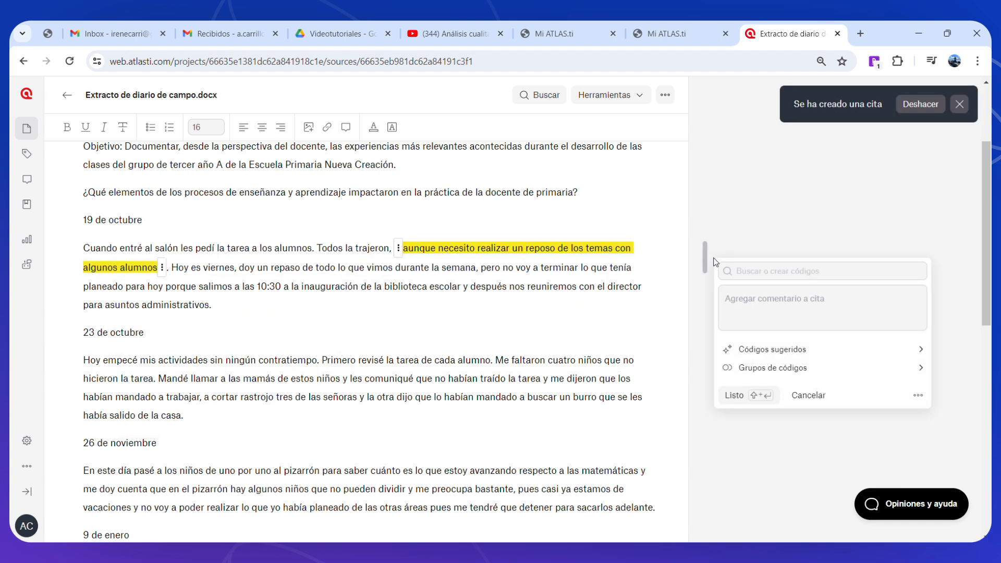
Delete that uncoded quotation via its '...' menu with Eliminar cita
click(772, 276)
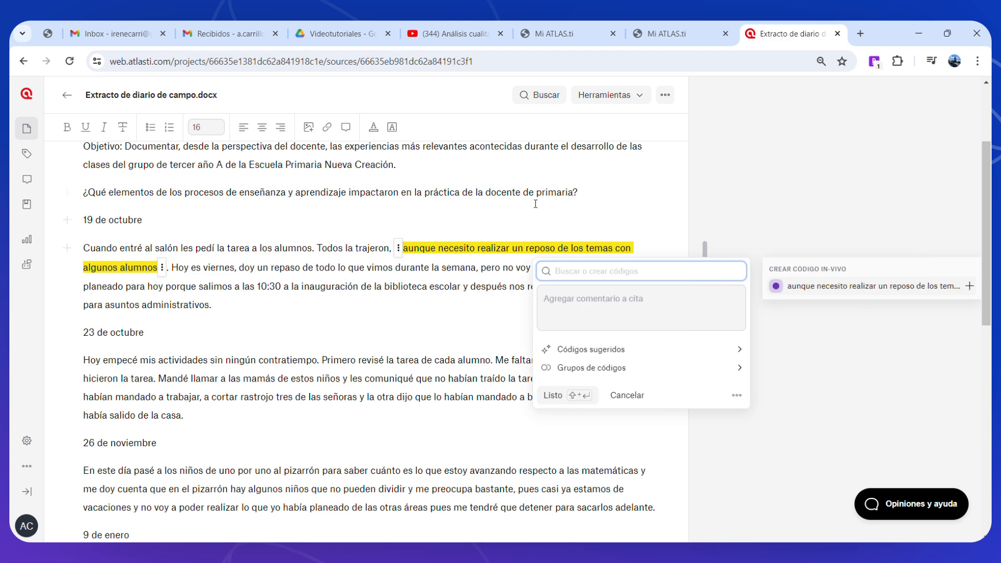
click(425, 247)
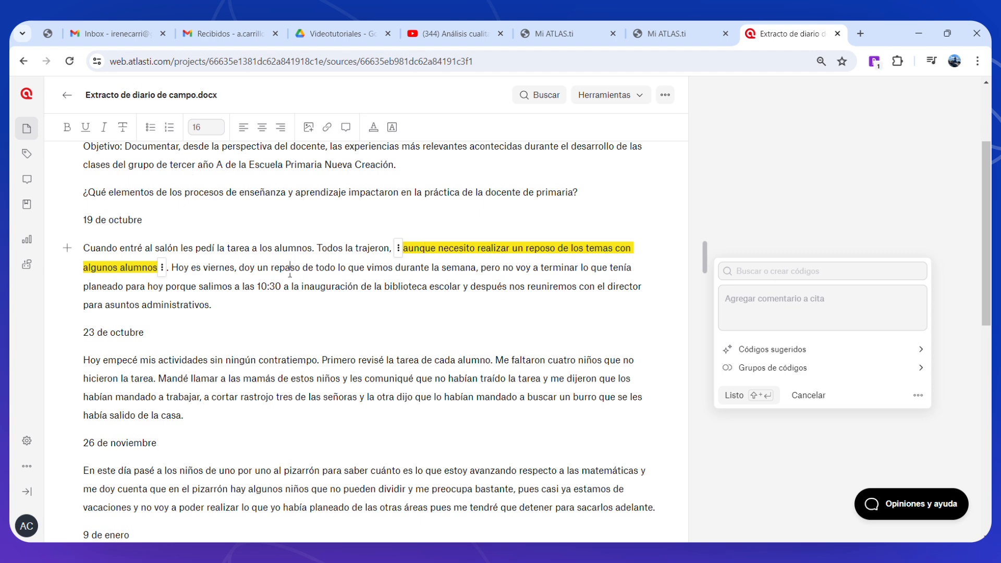
click(366, 264)
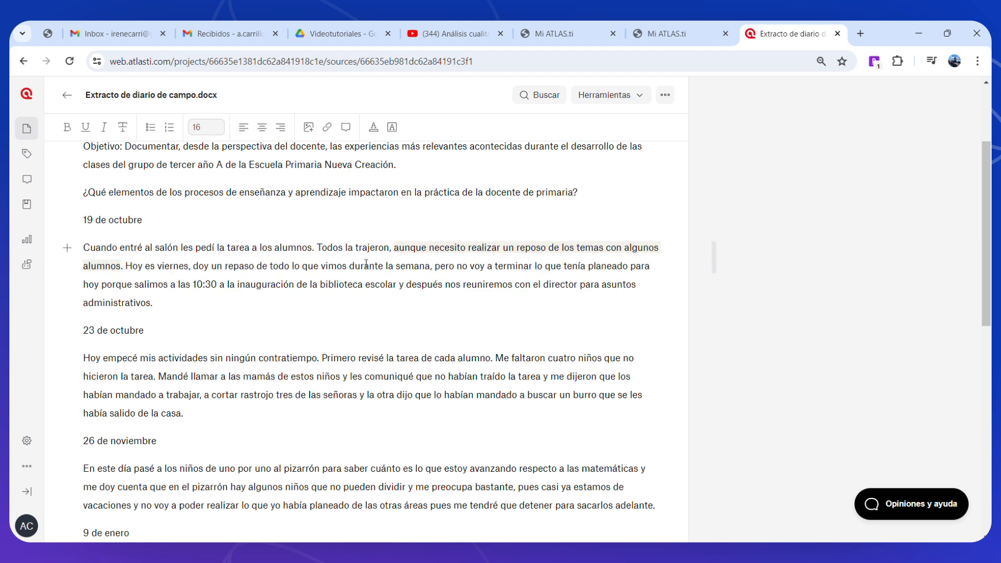
click(715, 259)
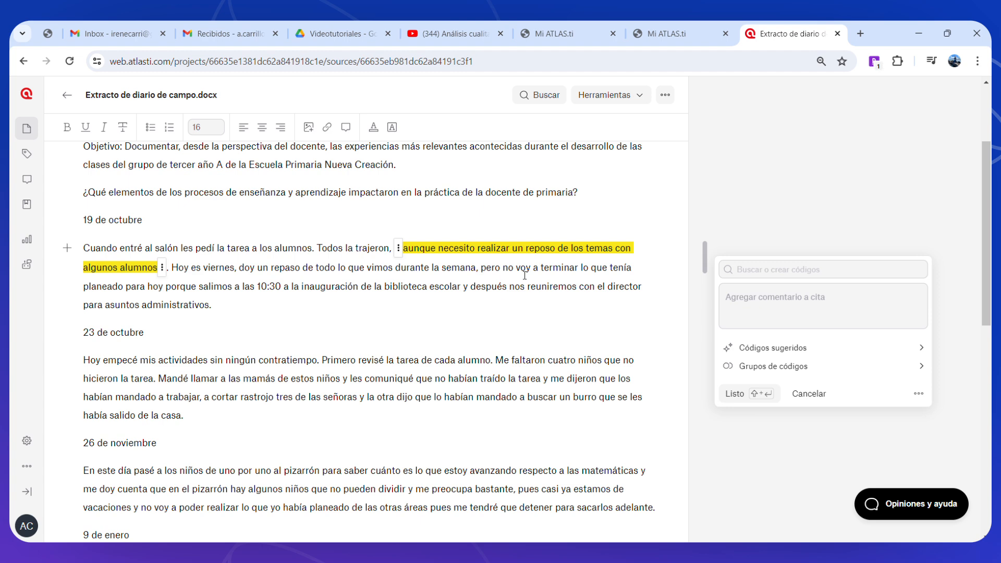
click(524, 275)
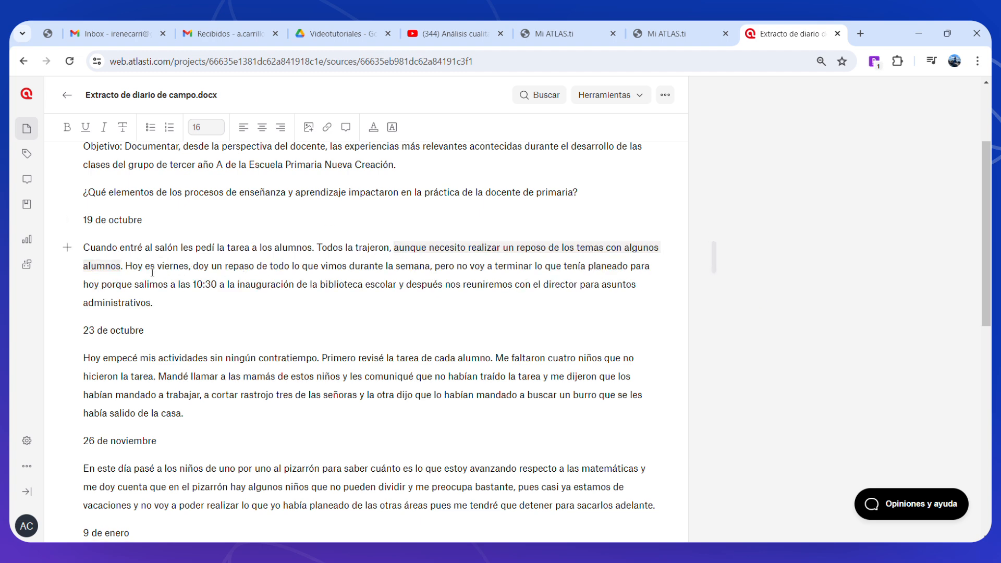
click(713, 258)
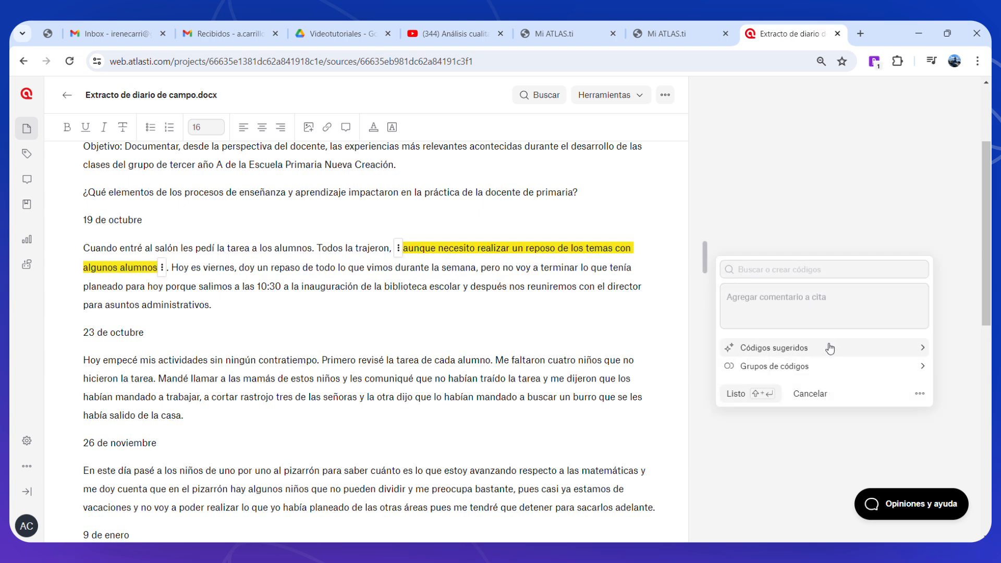
click(918, 393)
click(848, 414)
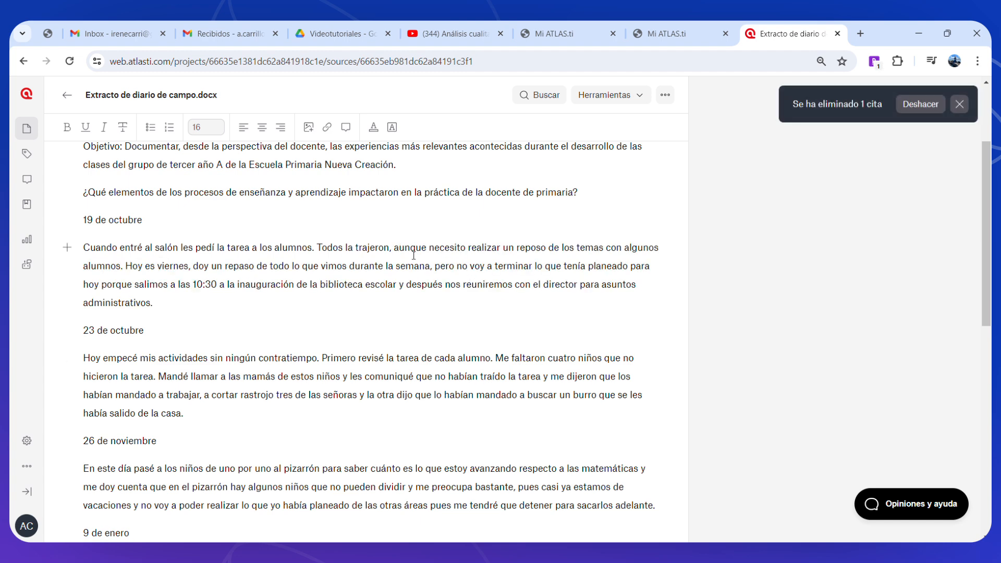
Create the code 'Repaso de actividades' and apply it to the passage ending 'algunos alumnos'
drag(388, 247, 122, 268)
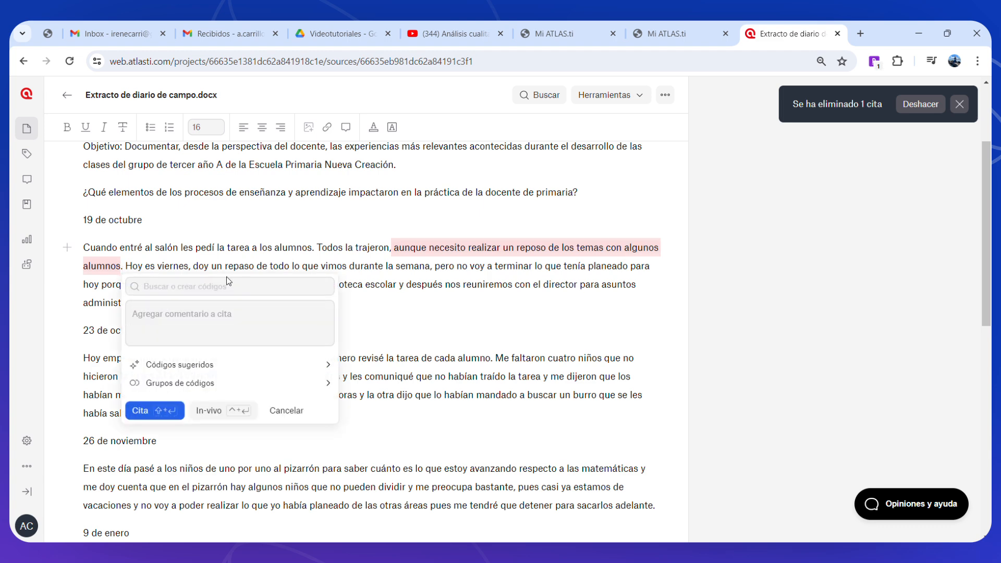
click(224, 288)
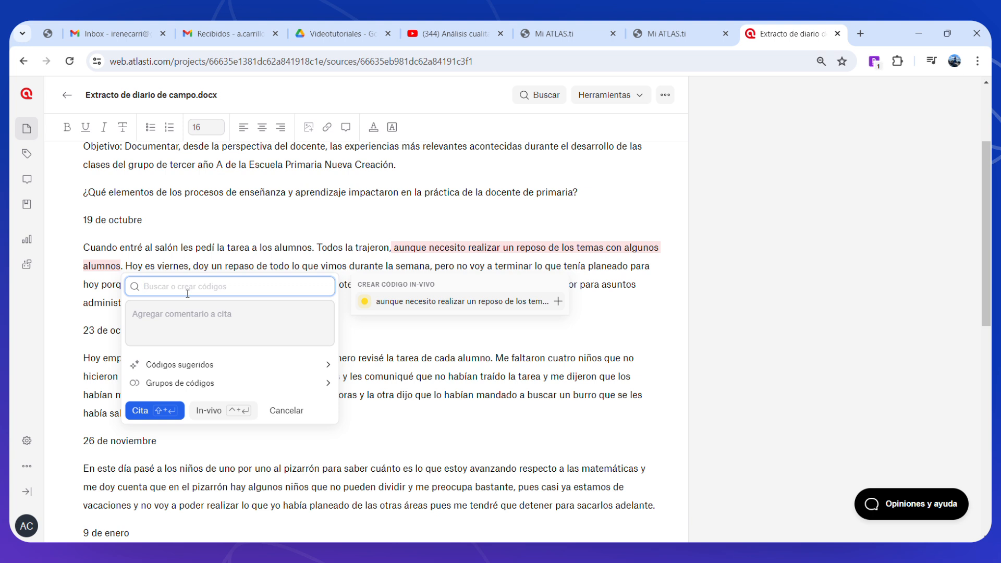
text(Repaso de actividades)
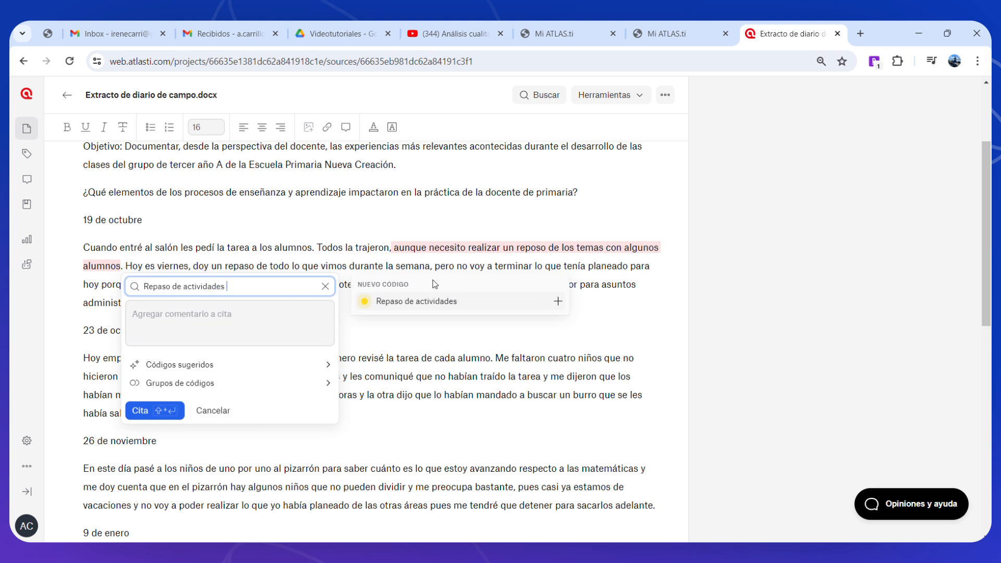
click(557, 303)
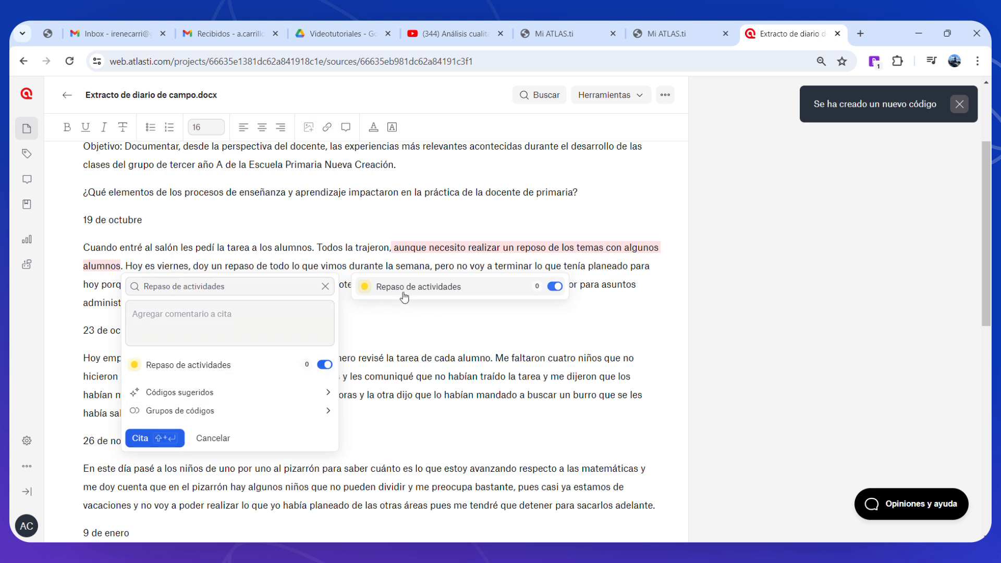
click(148, 440)
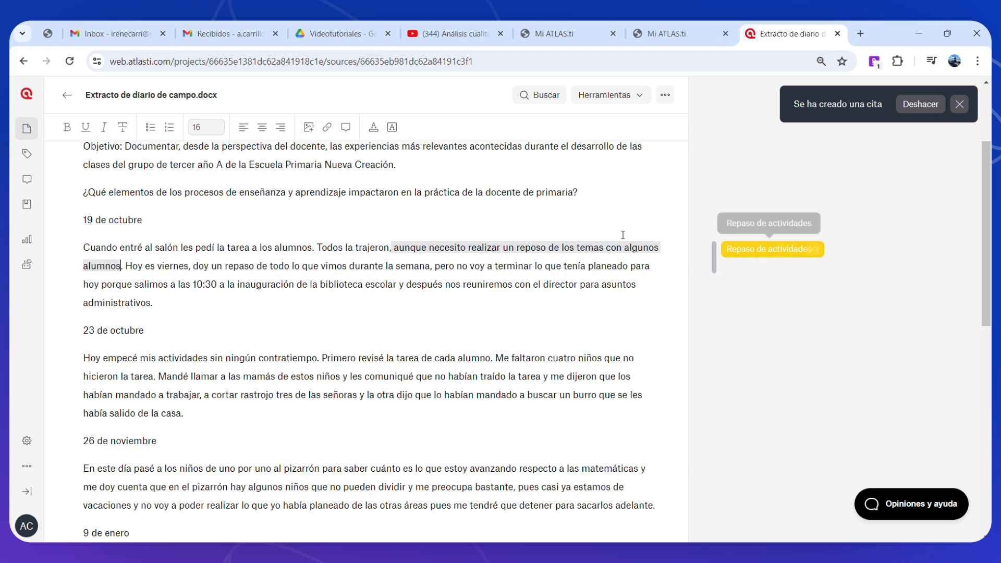
Code 'doy un repaso de todo lo que vimos durante la semana' with Repaso de actividades
click(762, 257)
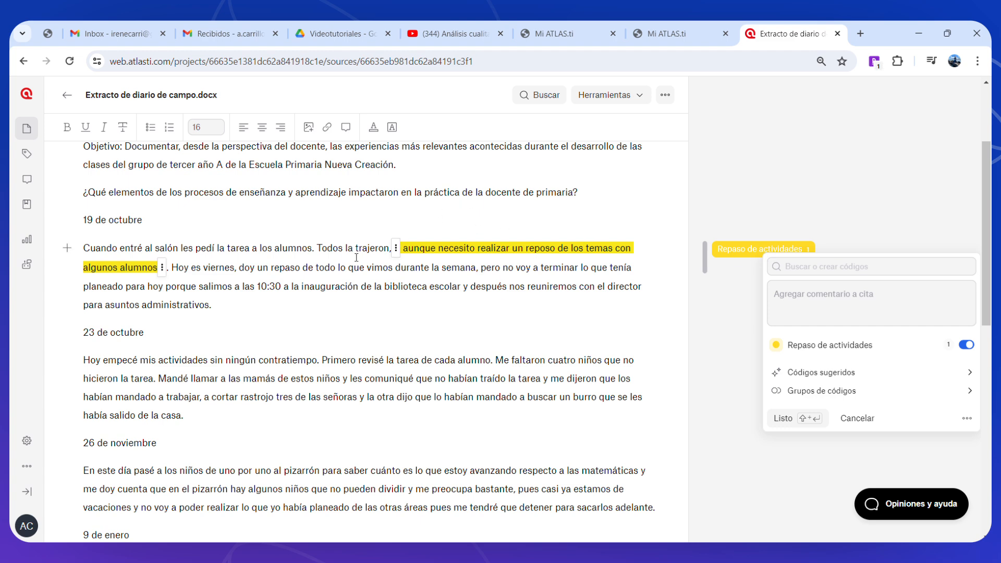
click(337, 285)
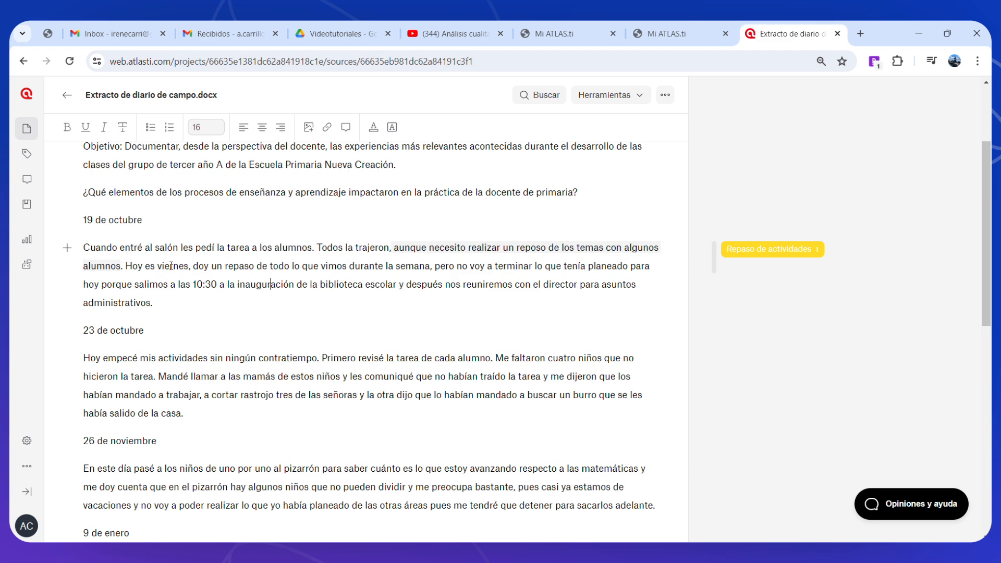
drag(196, 270, 432, 269)
click(589, 286)
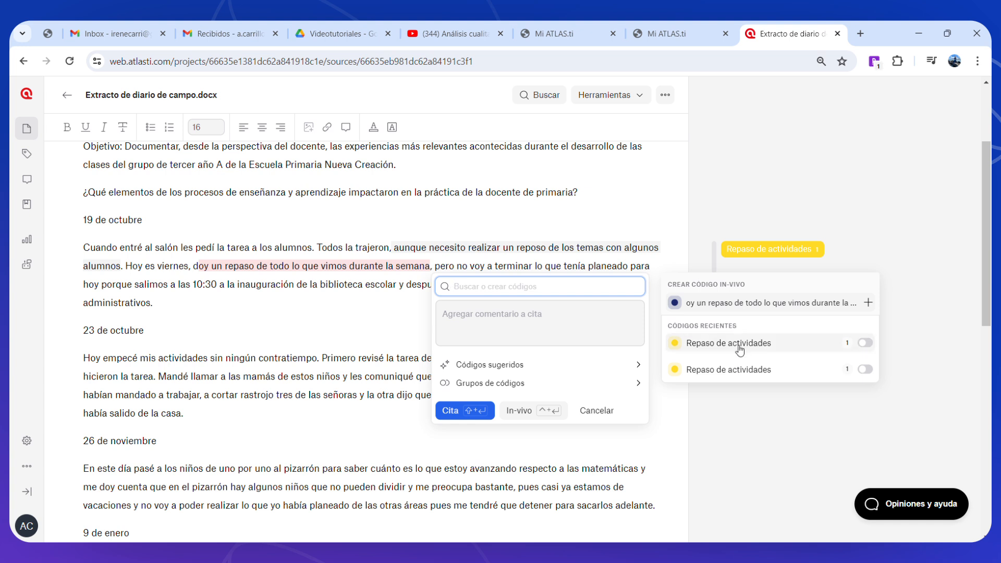
click(873, 349)
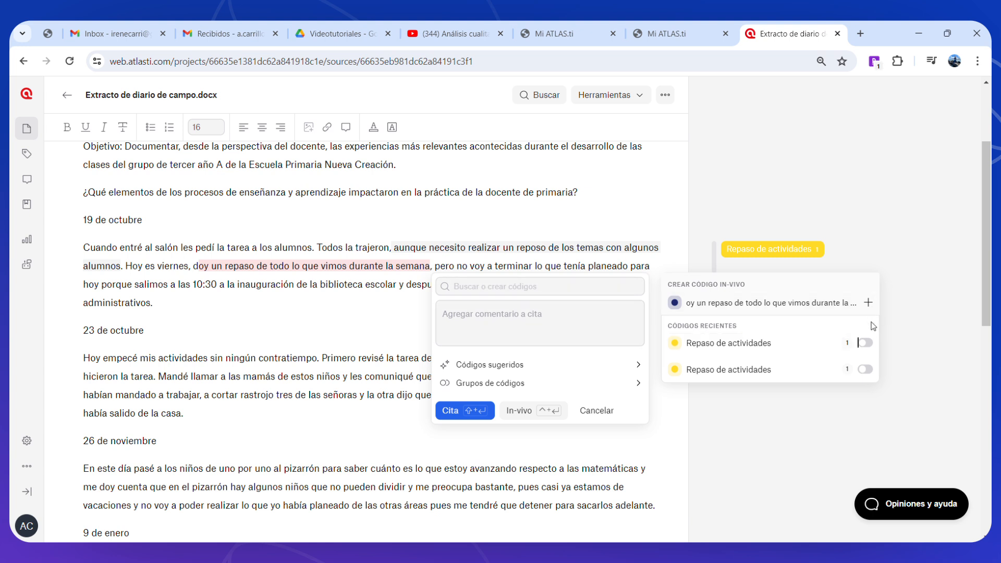
click(865, 343)
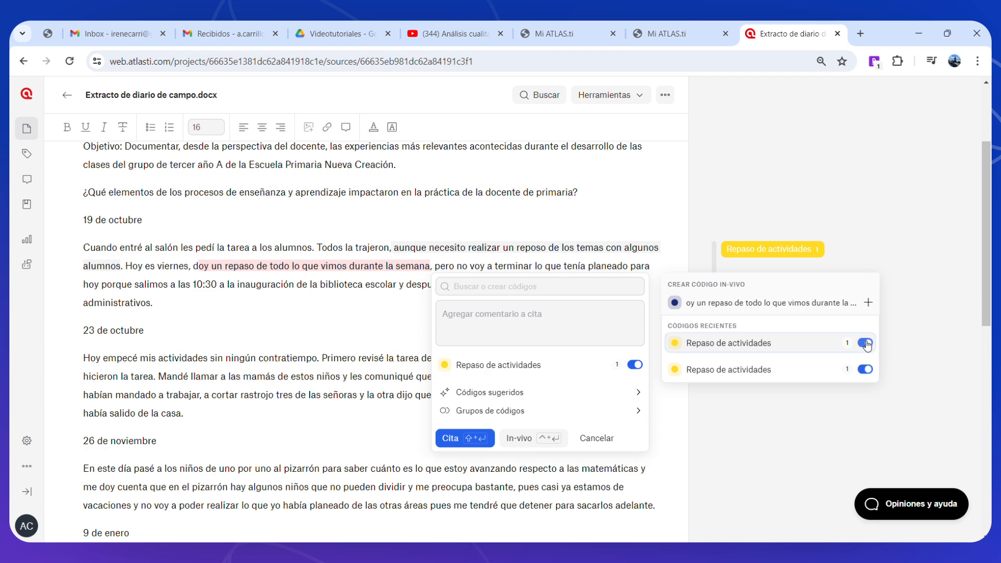
click(471, 443)
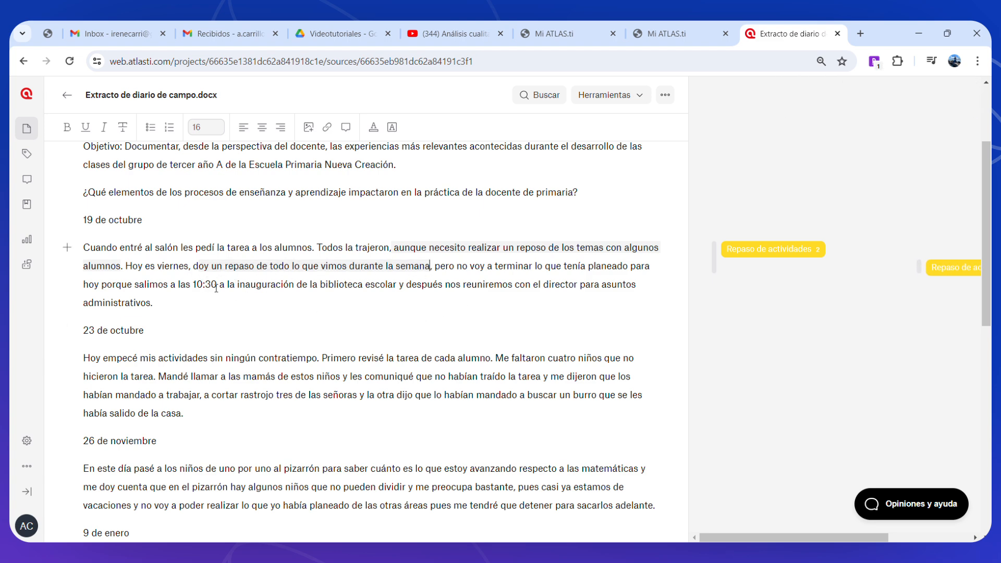
Code the passage from 'porque' to 'administrativos.' with a new code, Trabajo de gestión académica
drag(101, 287, 635, 300)
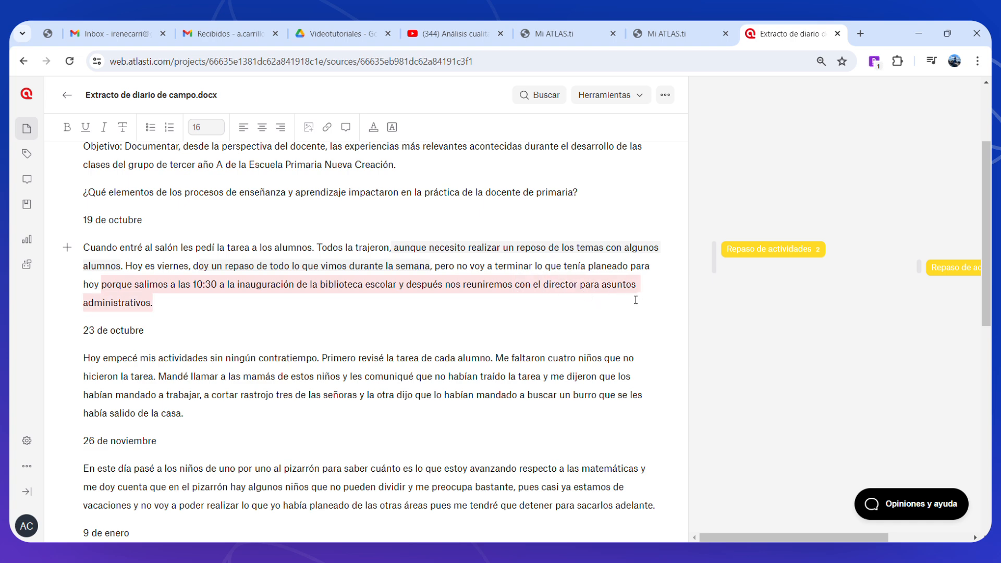
drag(154, 302, 154, 302)
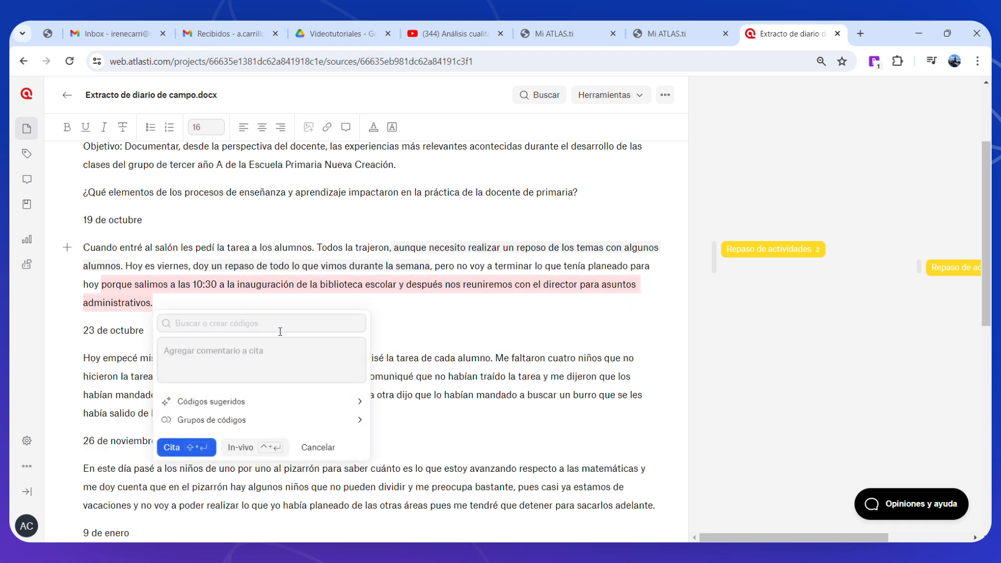
click(310, 327)
text(Trabajo de )
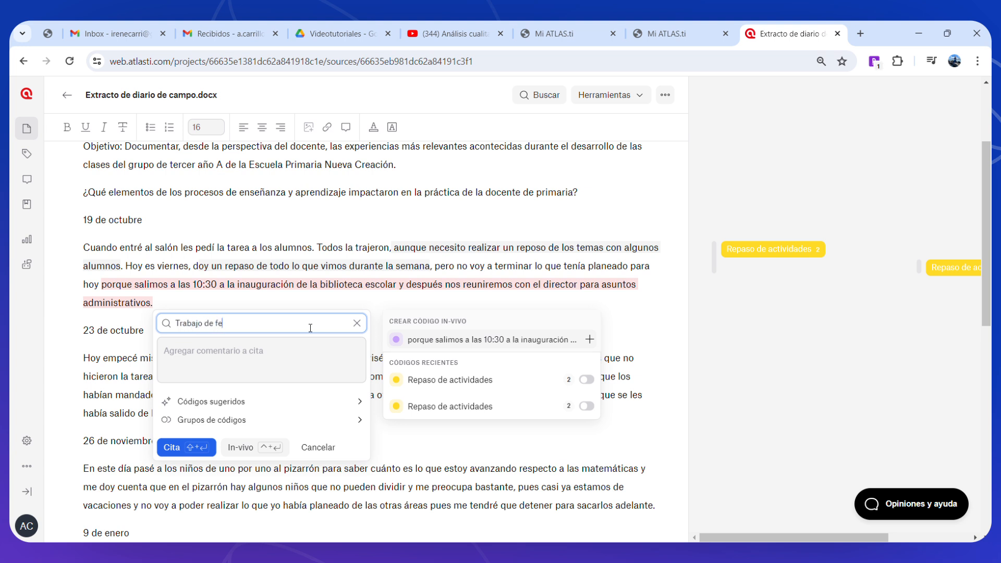
text(gesti)
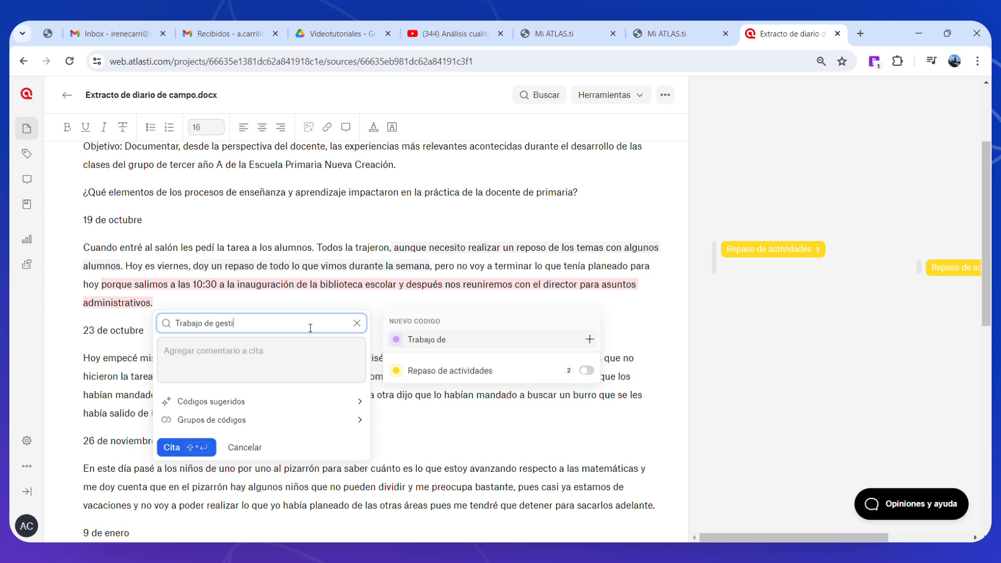
text(ón académica)
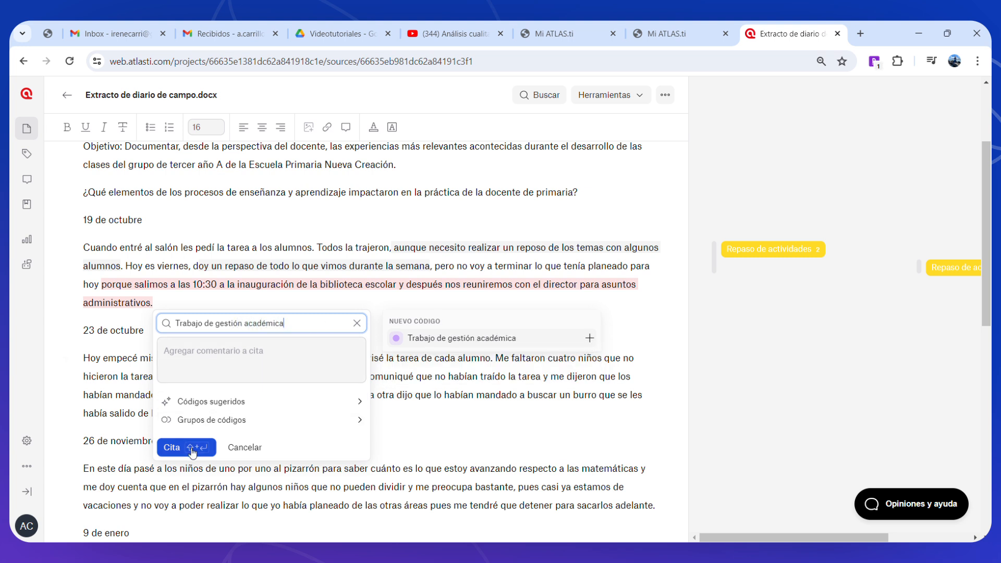
click(589, 339)
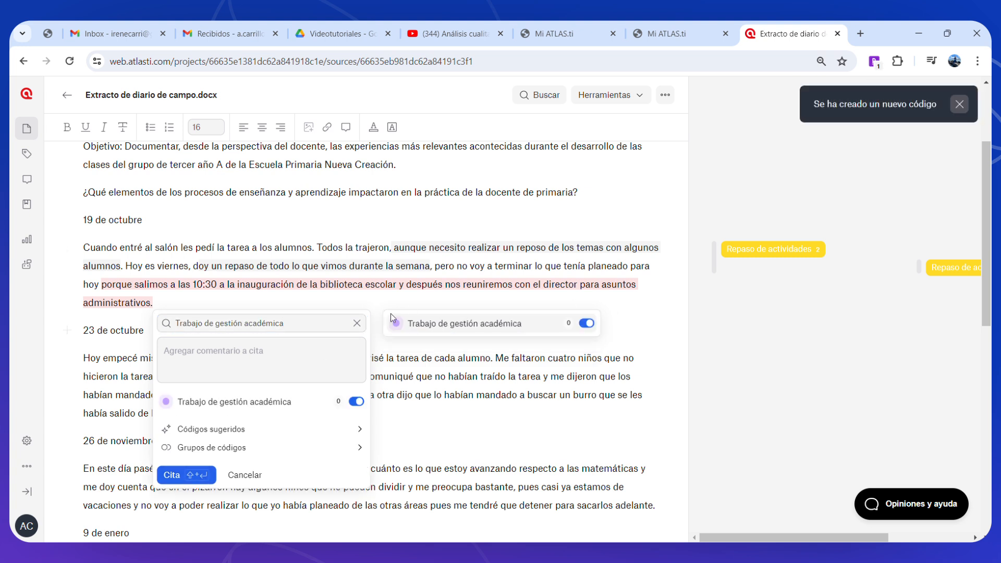
click(189, 475)
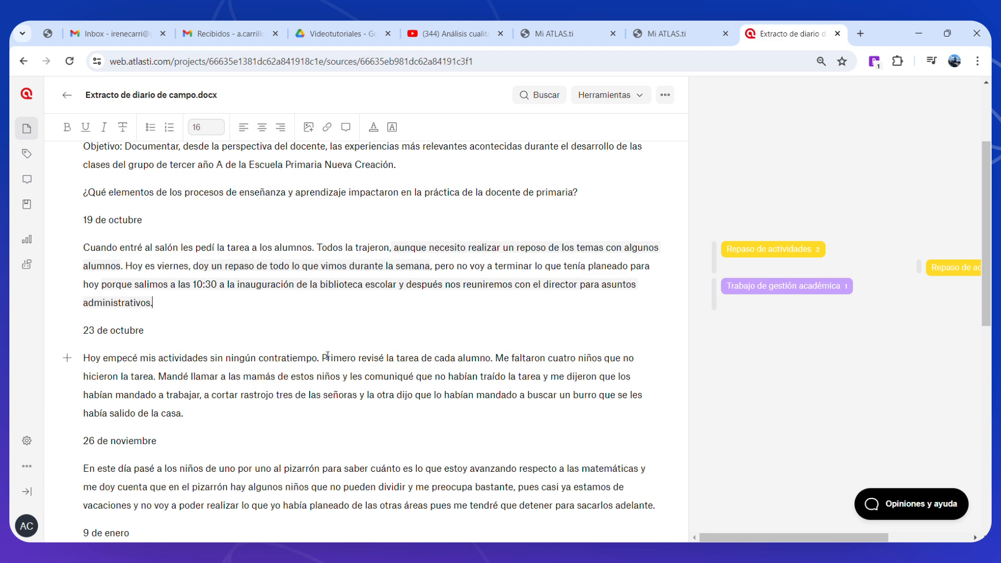
Code the homework-review sentence with a new code, Revisión de tareas
drag(321, 357, 493, 359)
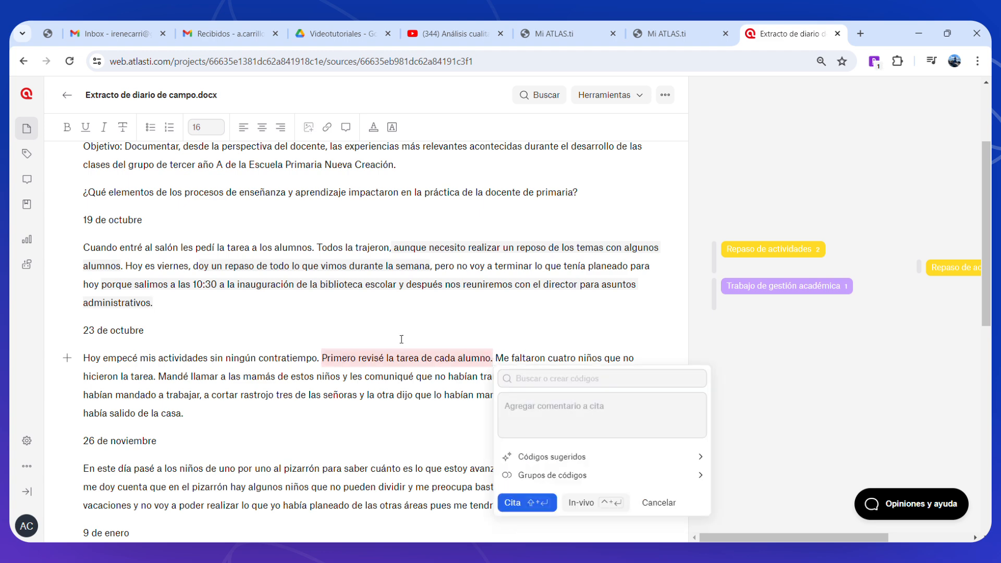
click(530, 378)
text(Re)
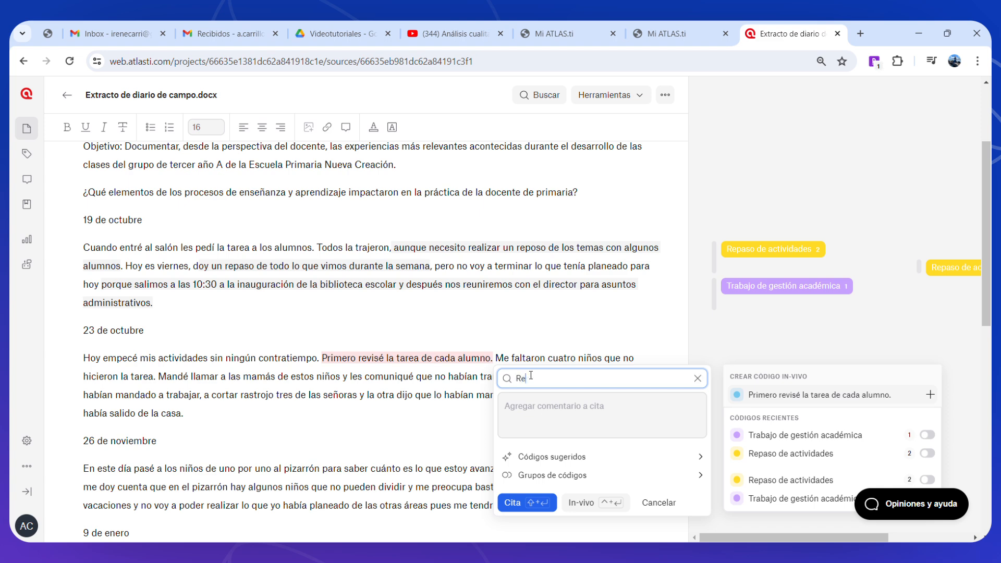
text(visión de tareas)
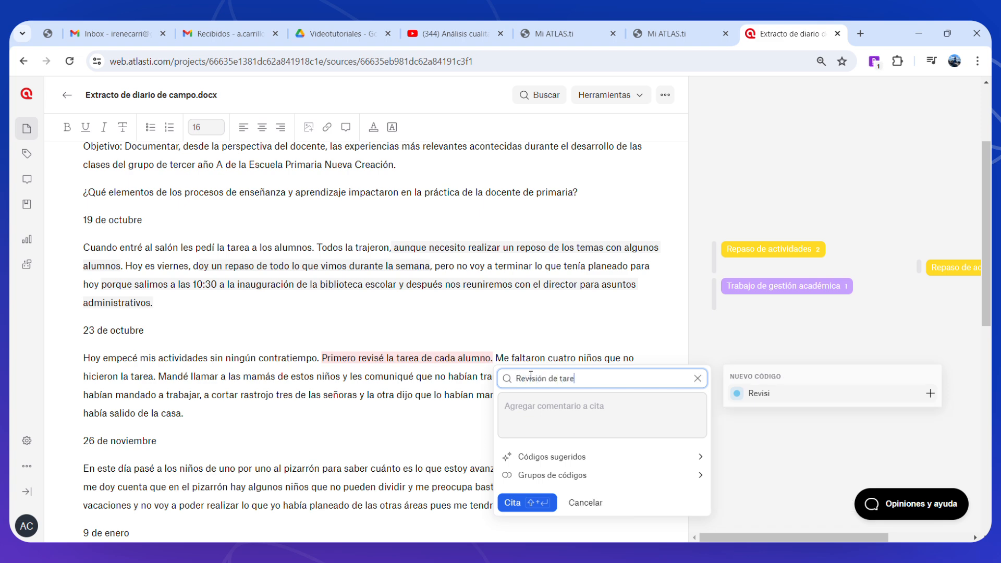
click(929, 397)
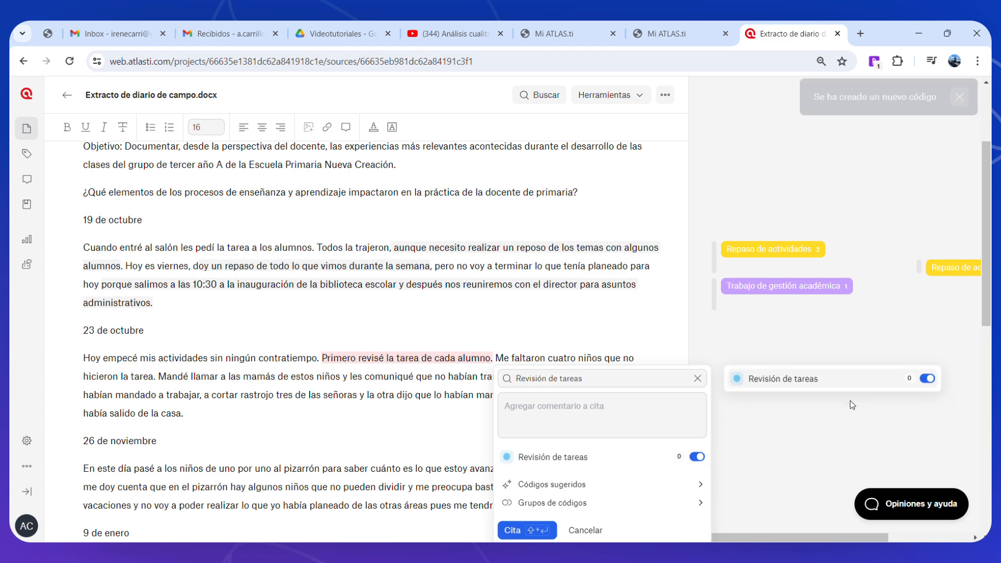
click(530, 530)
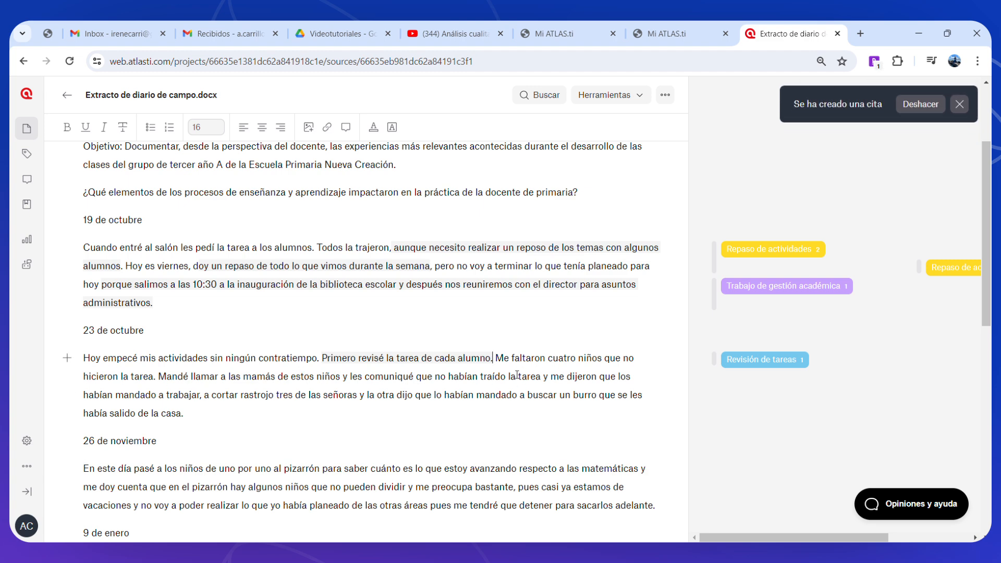
Code the passage about calling the mothers with a new code, Comunicación con padres de familia
mouse_move(544, 378)
mouse_down()
mouse_move(163, 376)
mouse_move(541, 378)
mouse_up()
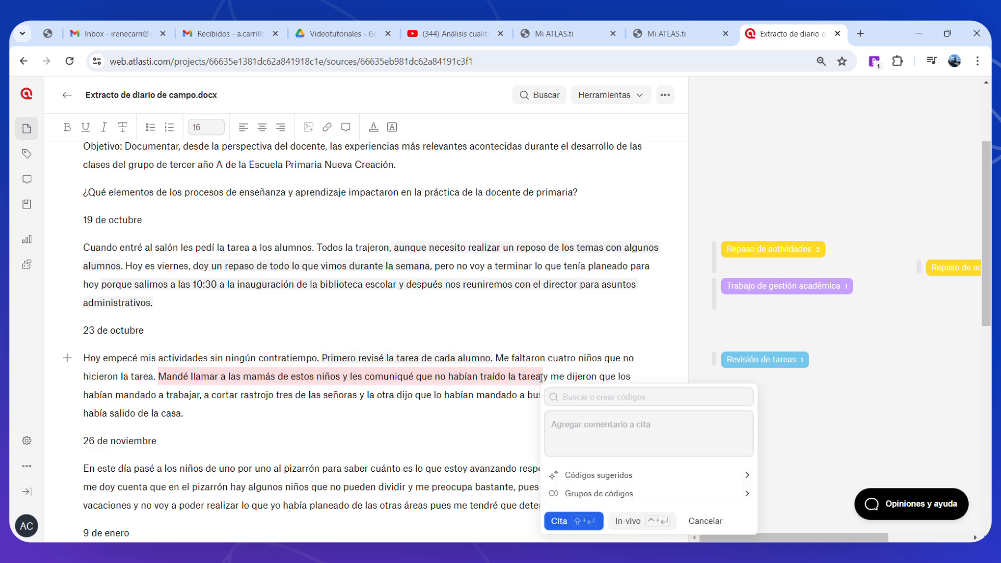
click(600, 400)
text(Comuniucaci)
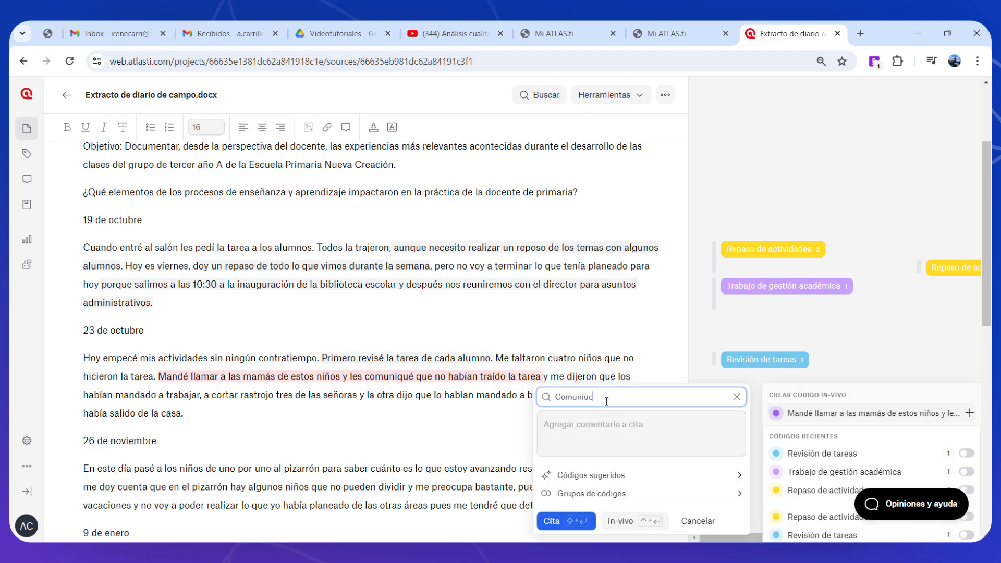
key(BackSpace)
key(BackSpace)
key(BackSpace)
text(cación con p)
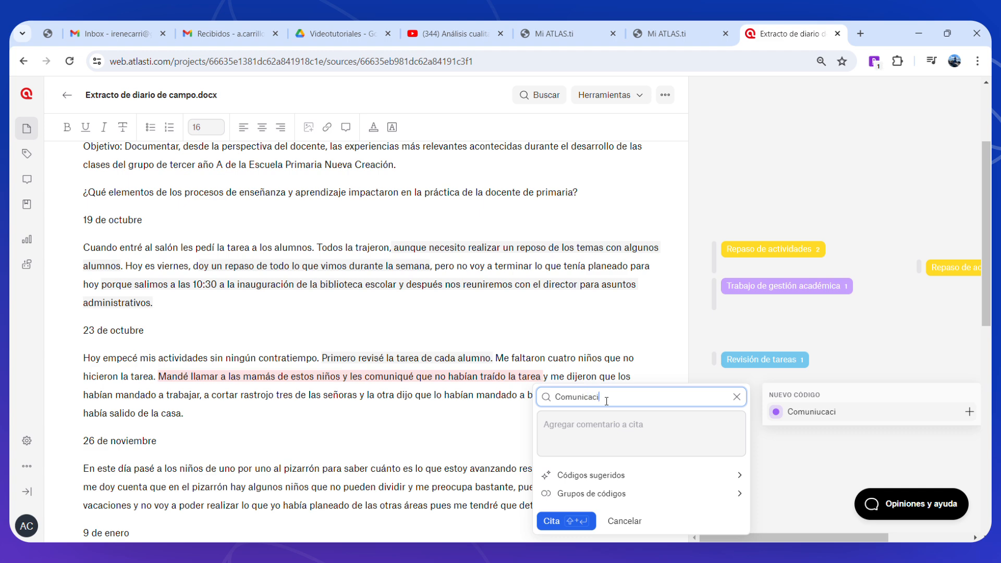
text(s de familia)
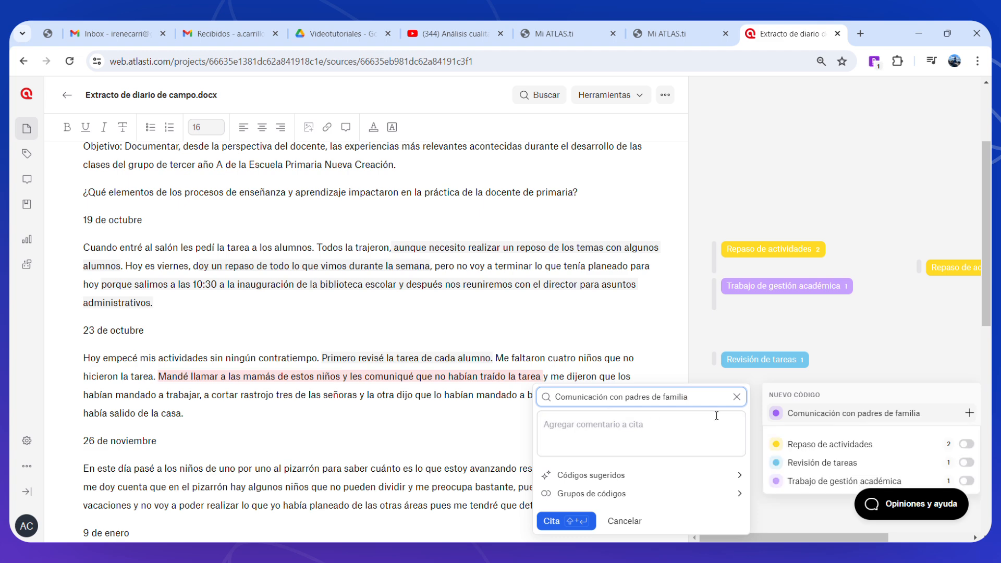
click(969, 413)
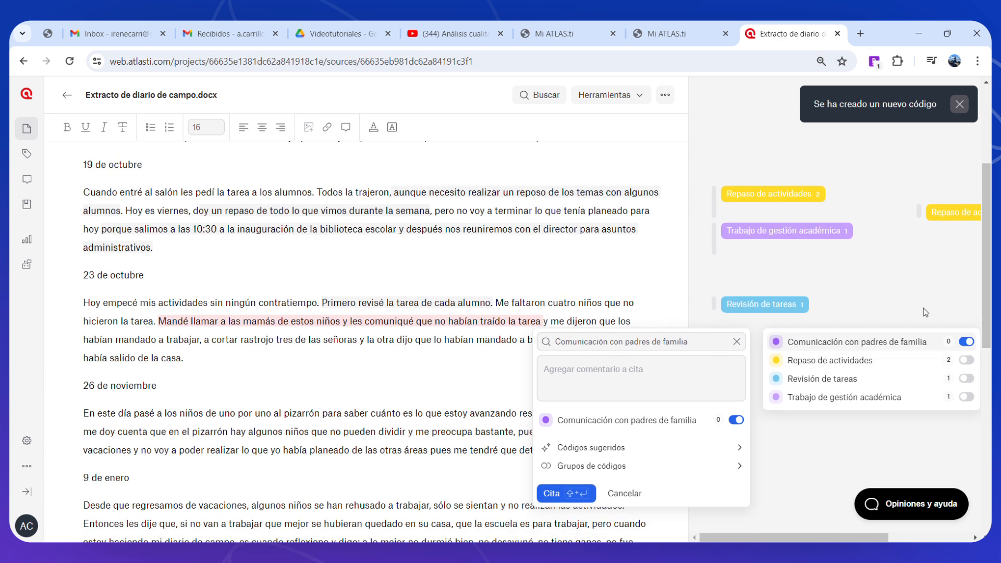
click(551, 493)
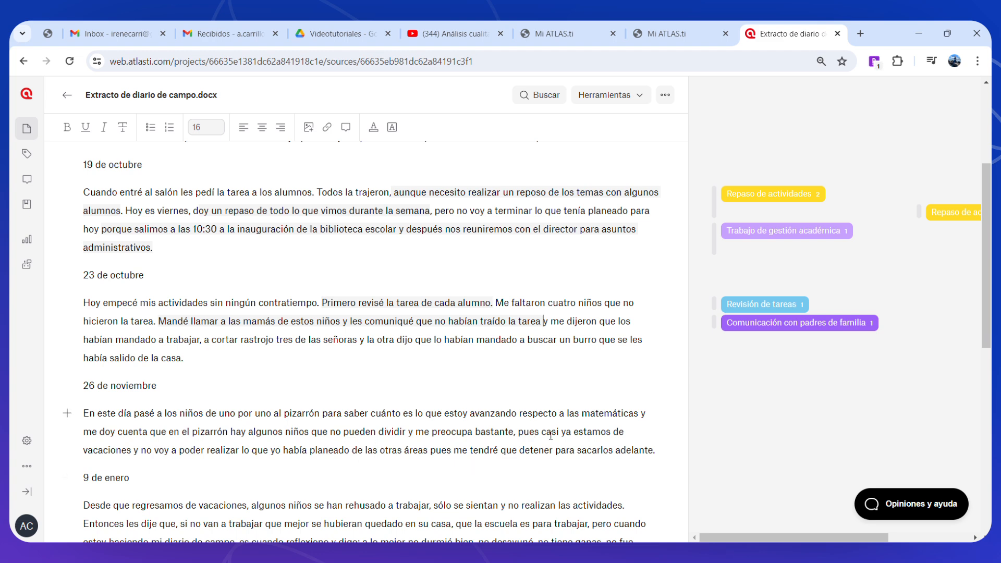
Apply the existing Repaso de actividades code to the passage about holidays approaching
drag(516, 431, 652, 448)
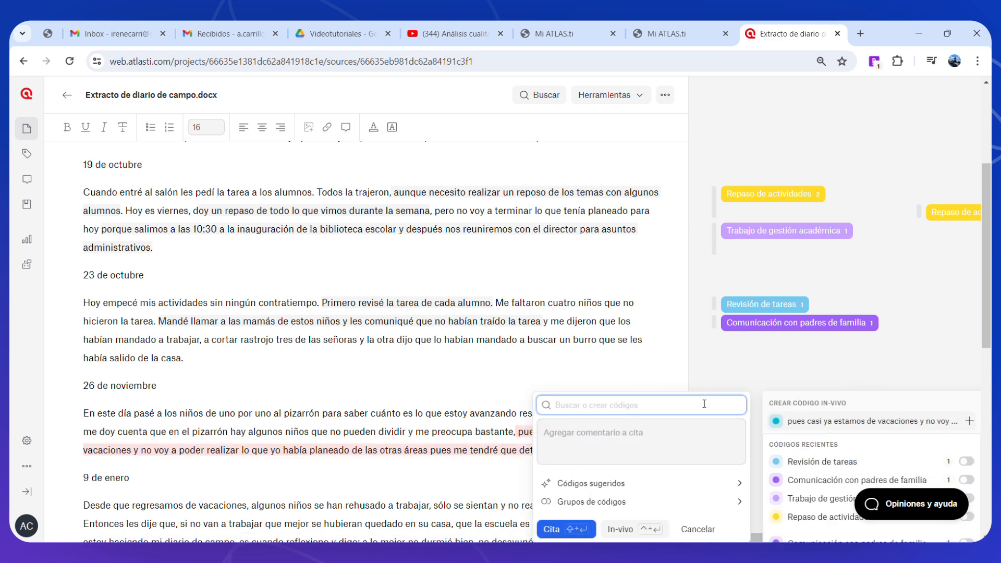
click(803, 517)
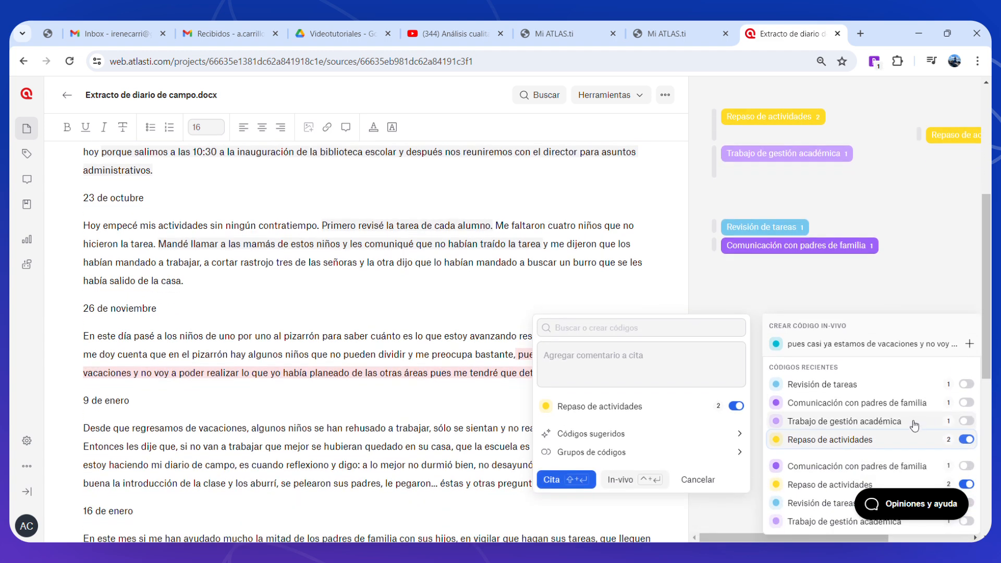
click(552, 479)
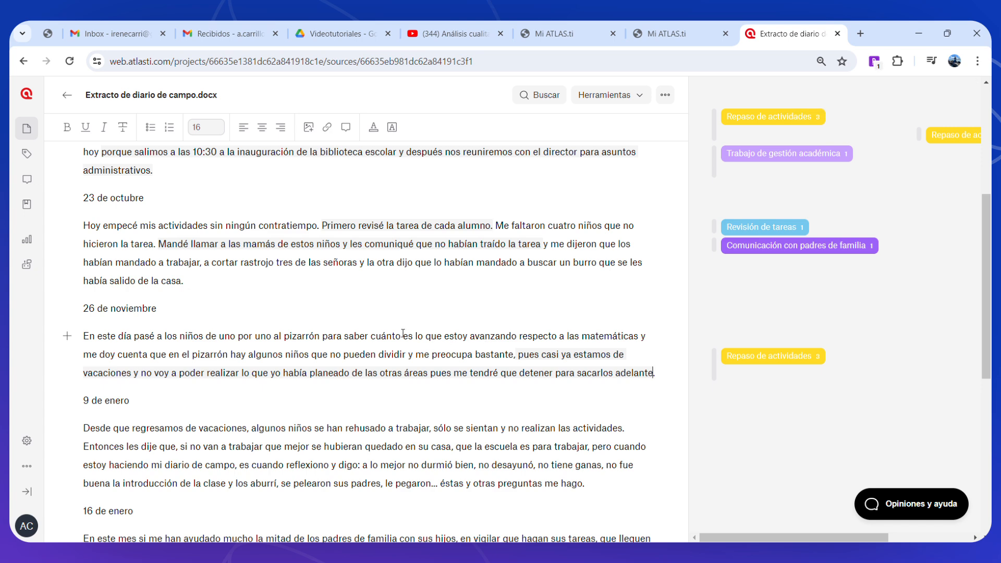
Code the mathematics-progress passage with a new code, Aprendizajes en proceso
drag(400, 335, 513, 351)
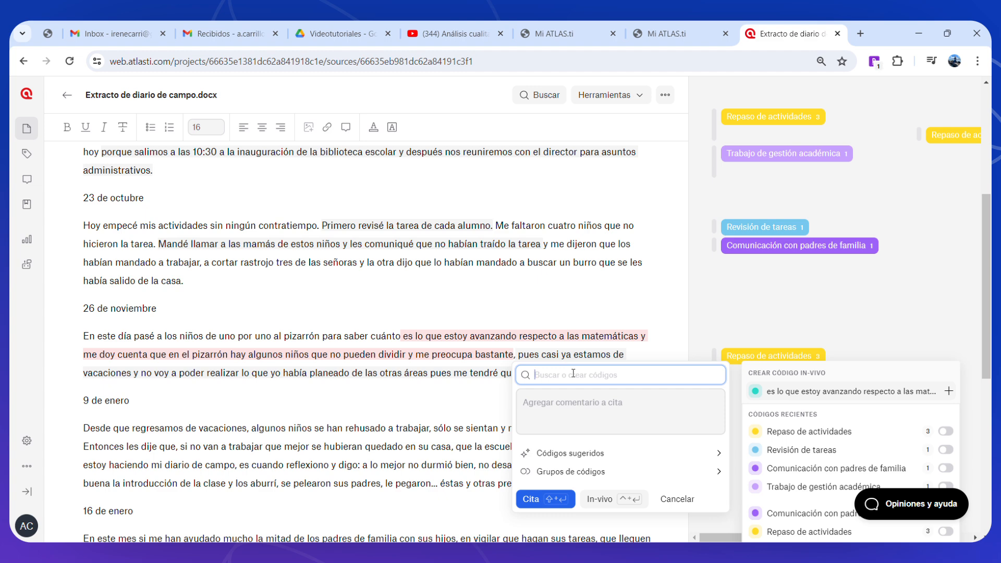
text(Aprendizajes)
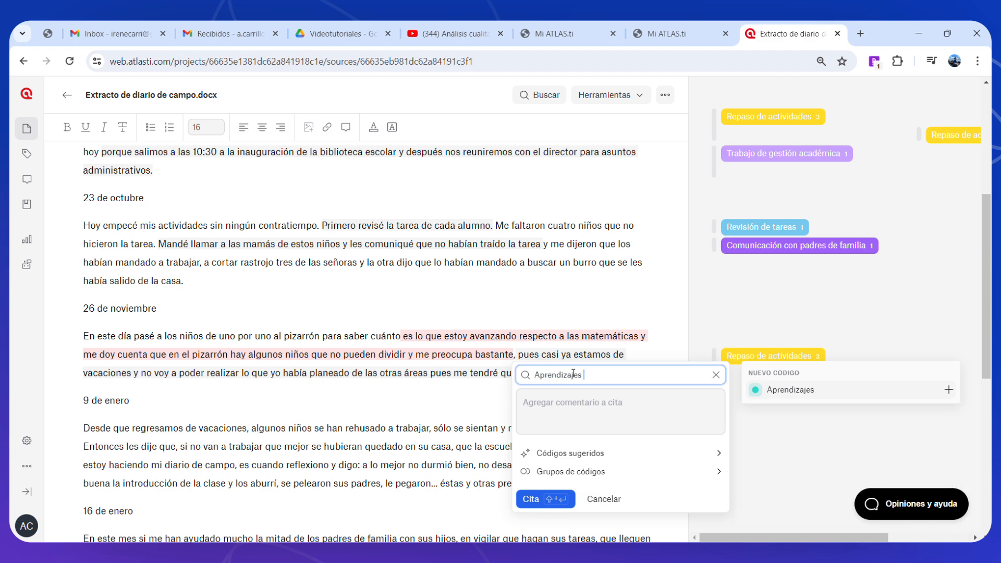
text( en proceso)
click(947, 390)
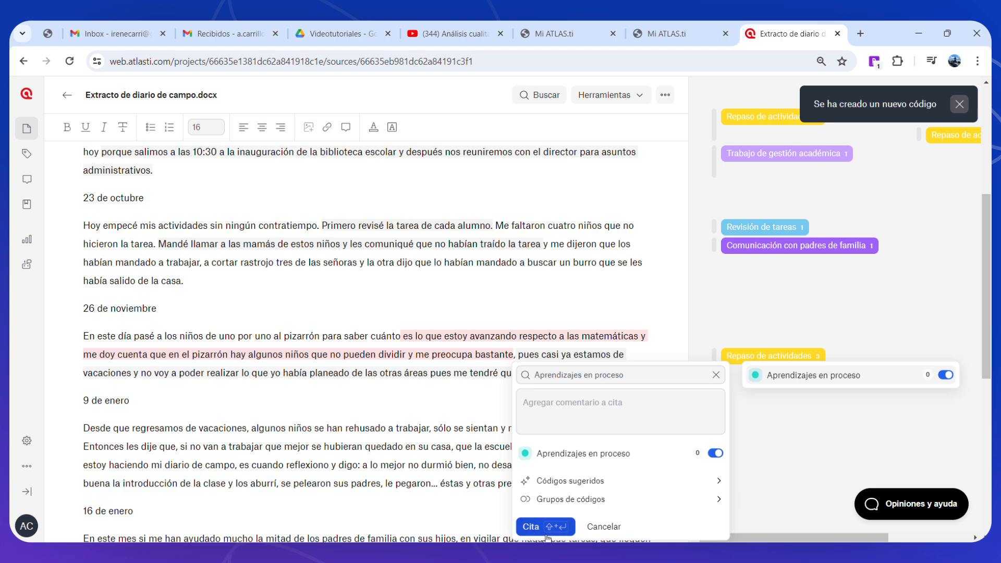
click(652, 373)
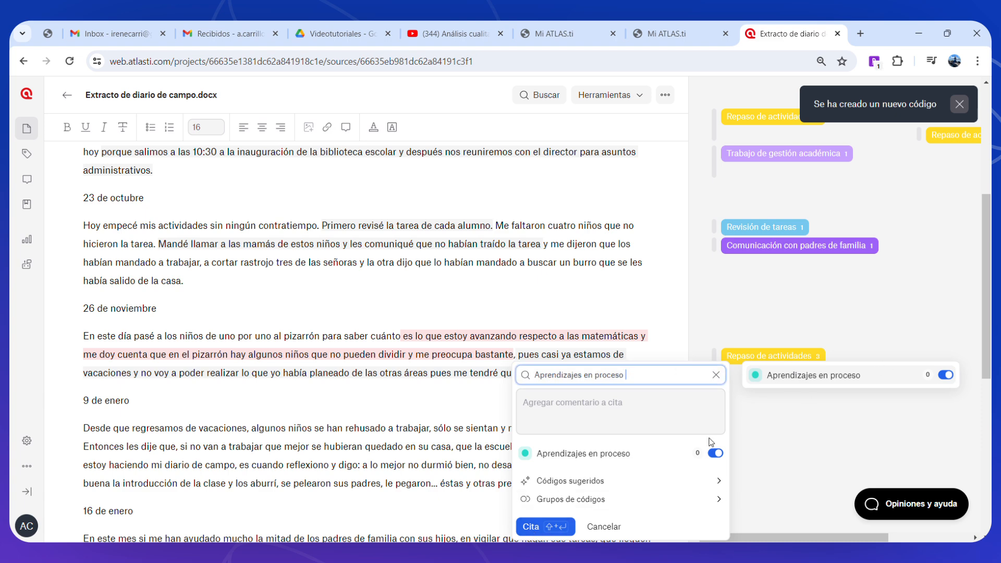
click(544, 527)
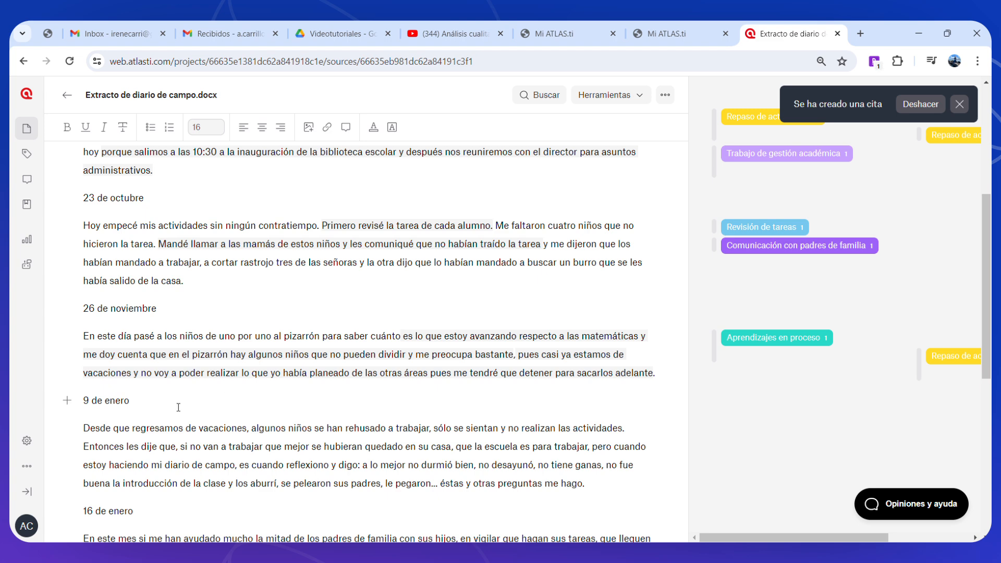
click(109, 446)
drag(255, 430, 625, 430)
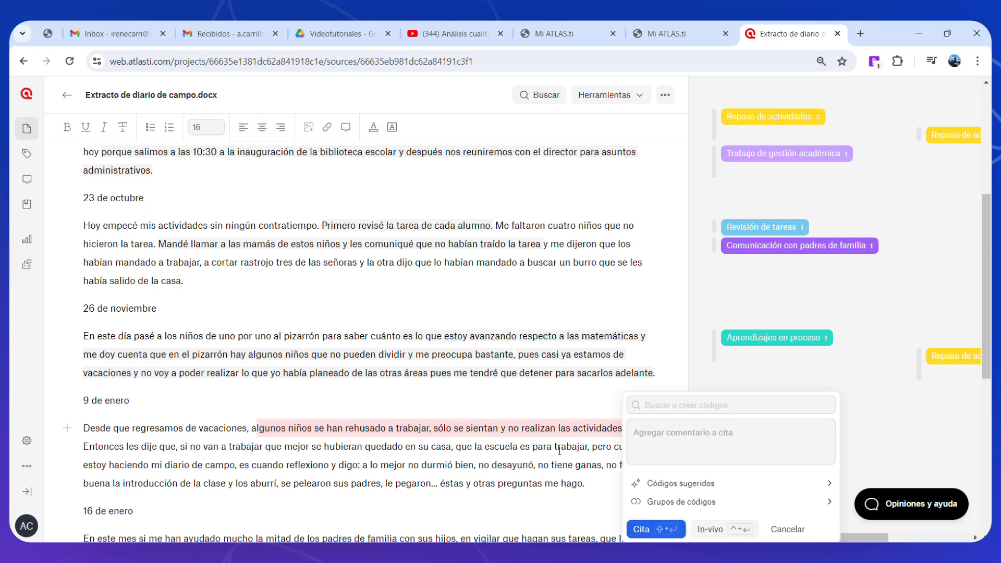
click(669, 404)
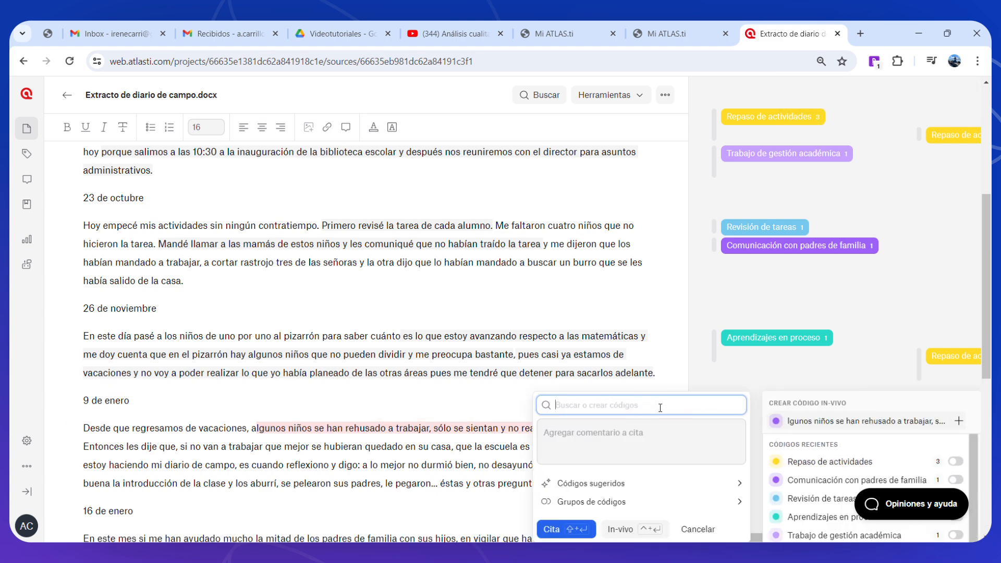
text(Baja participació)
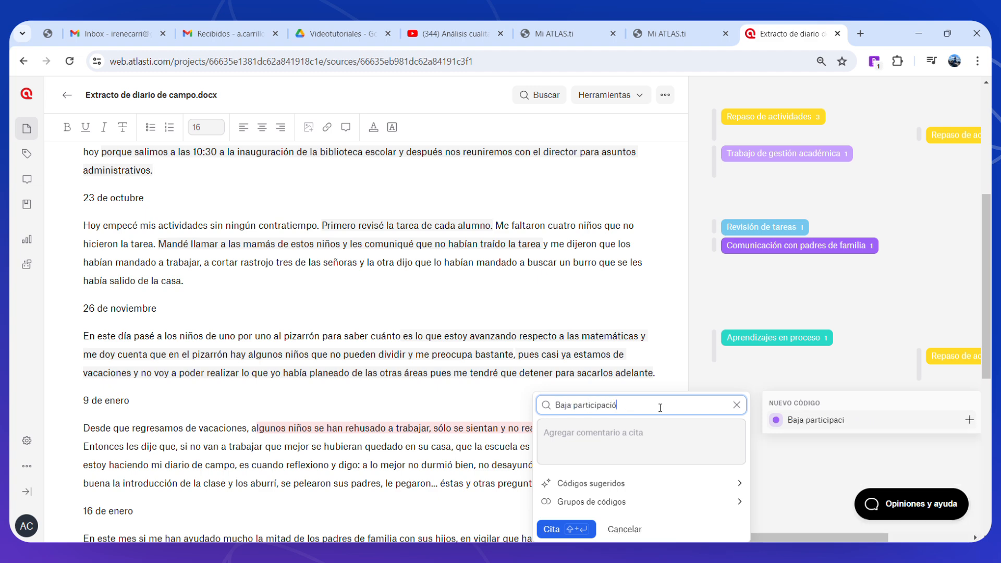
text(n de los estudiantes)
click(969, 420)
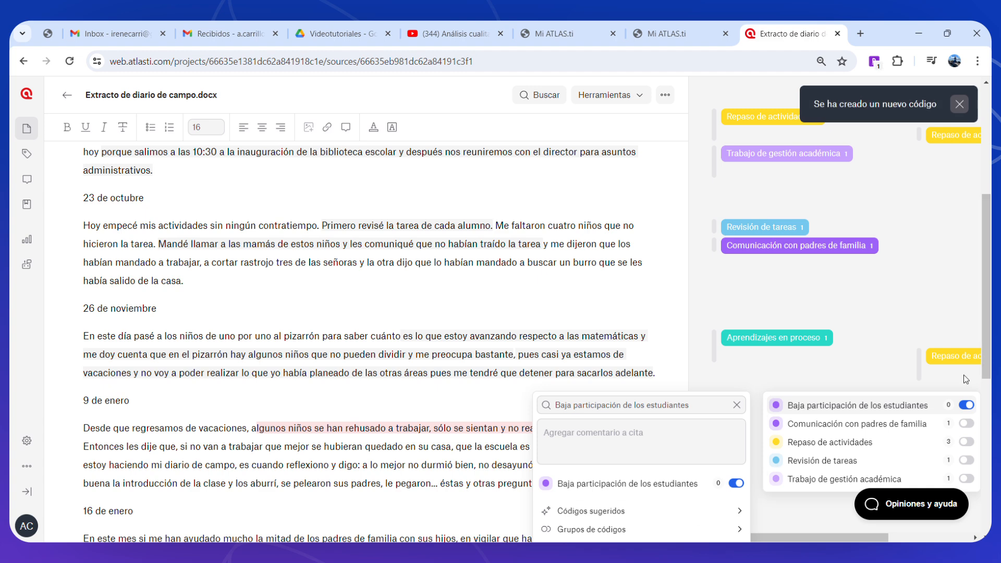
click(987, 373)
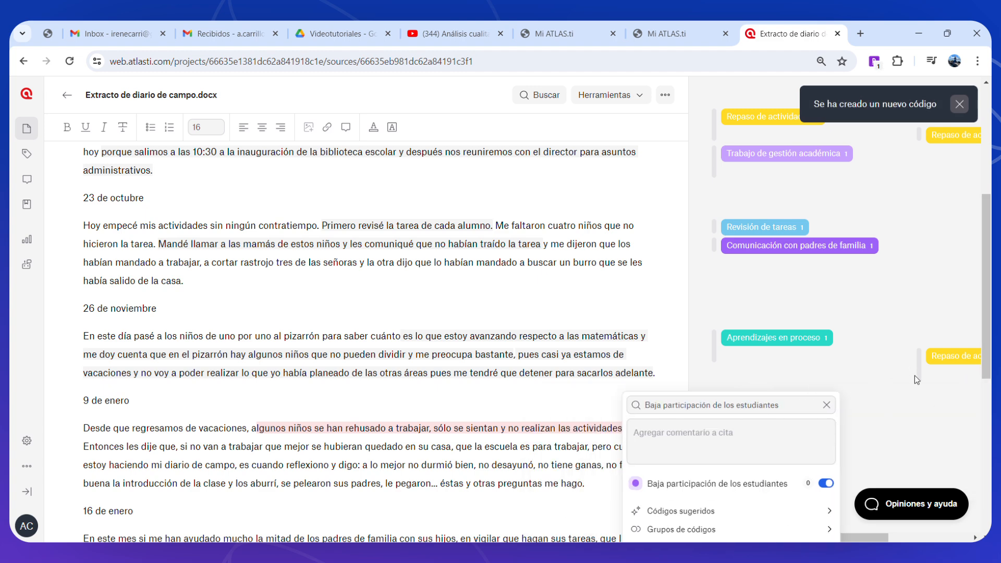
click(786, 409)
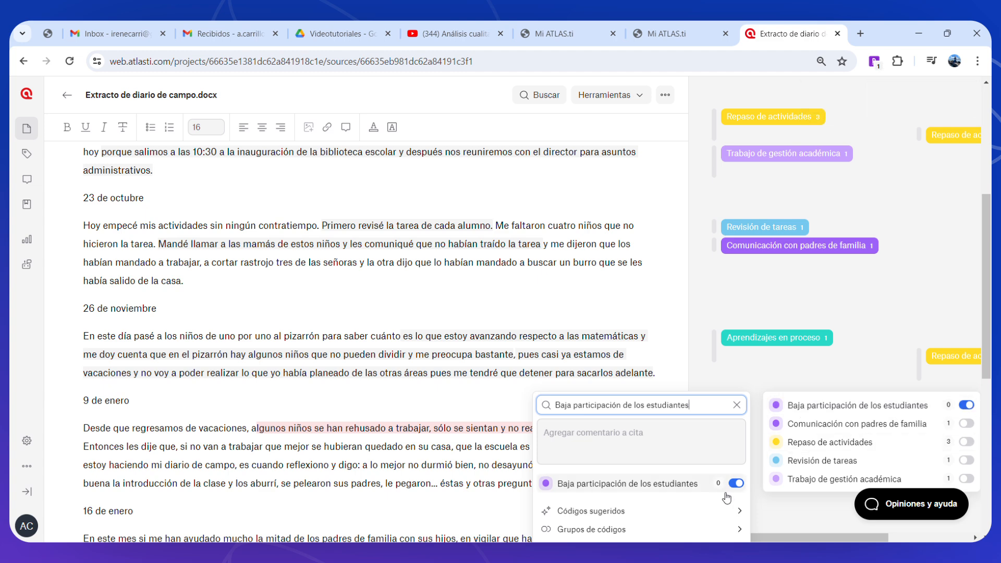
key(ctrl+minus)
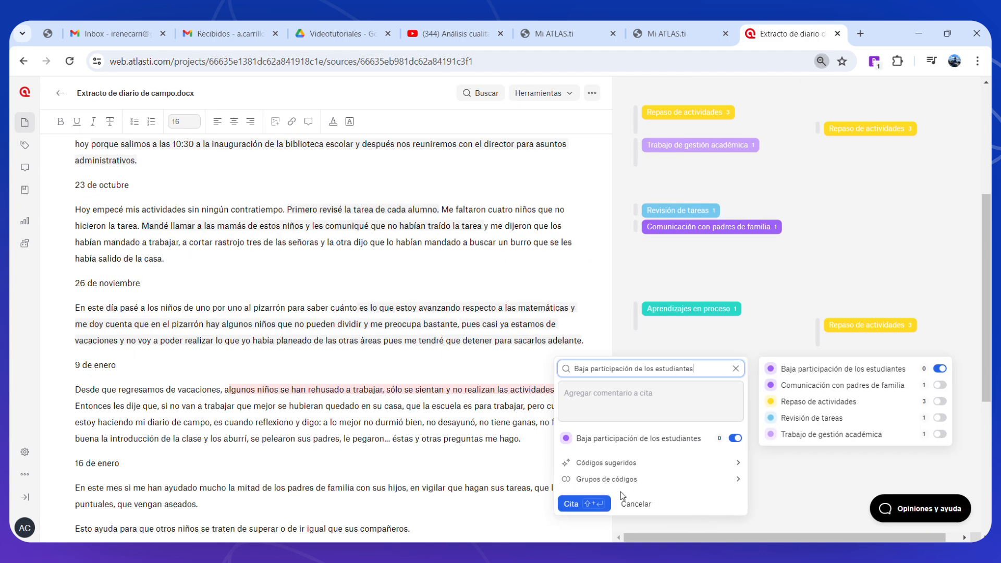
click(573, 504)
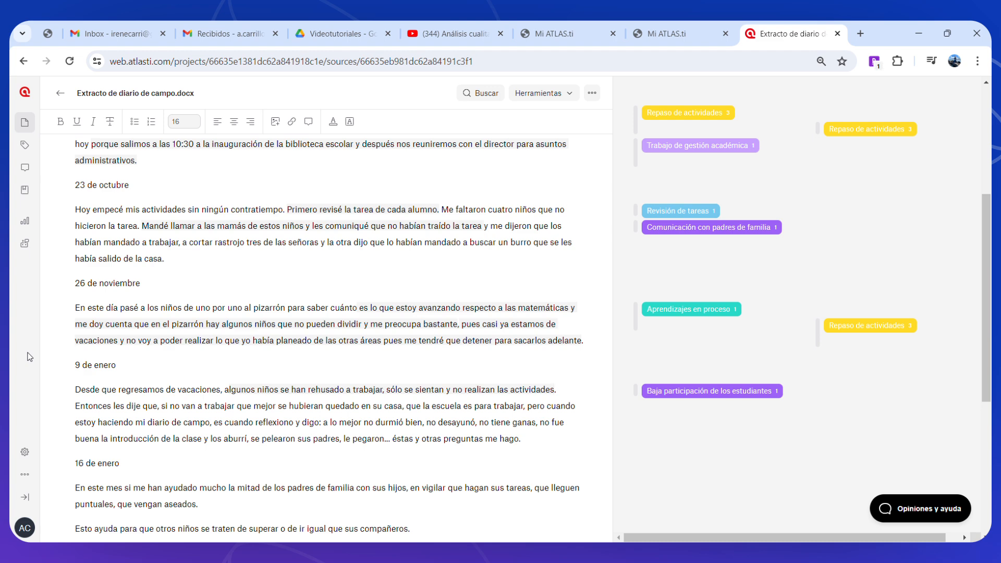
Open the Administrador de códigos to see all six codes and their quotation counts
click(28, 151)
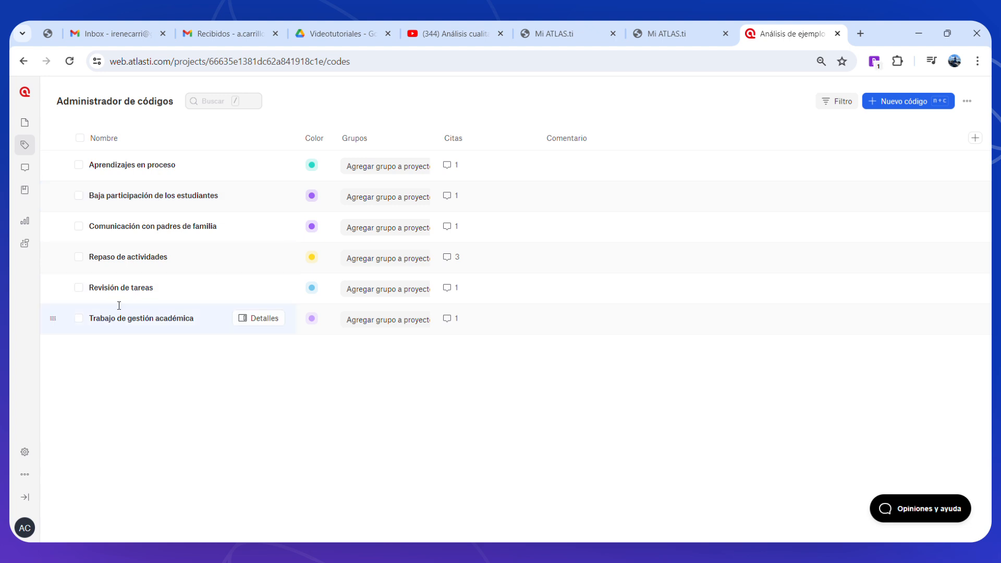
Tick Revisión de tareas, Trabajo de gestión académica, Repaso de actividades and Comunicación con padres de familia
click(78, 287)
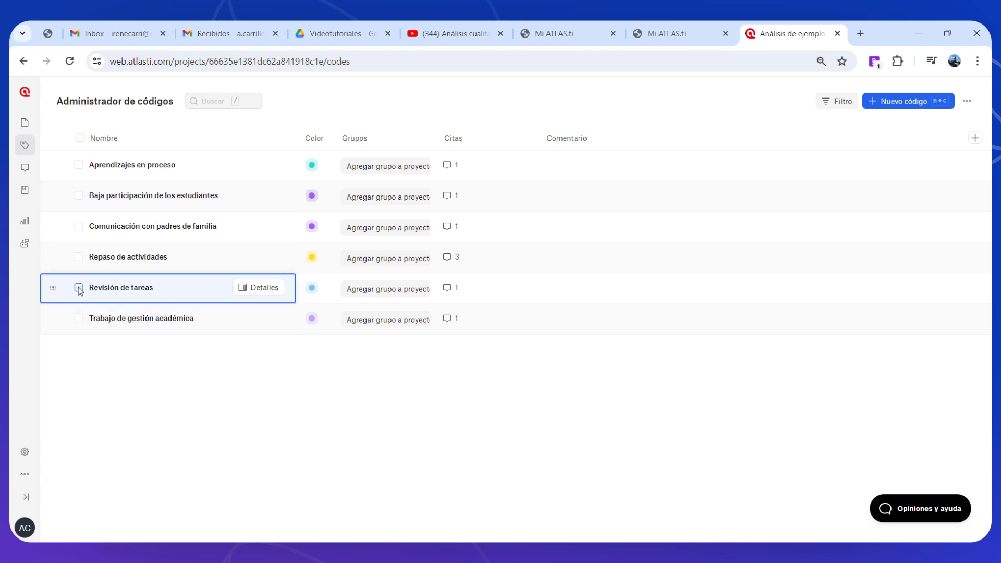
click(80, 319)
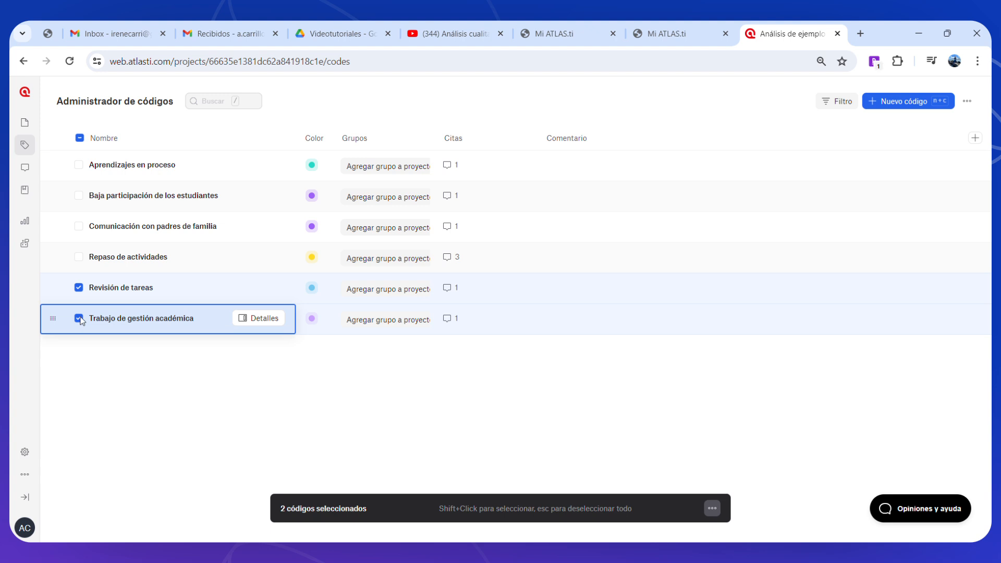
click(77, 259)
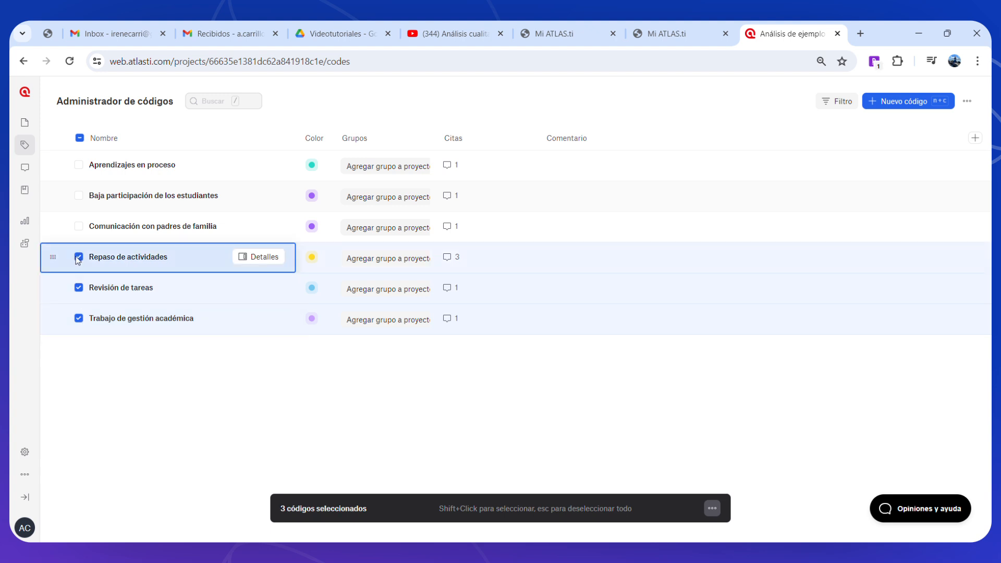
click(79, 226)
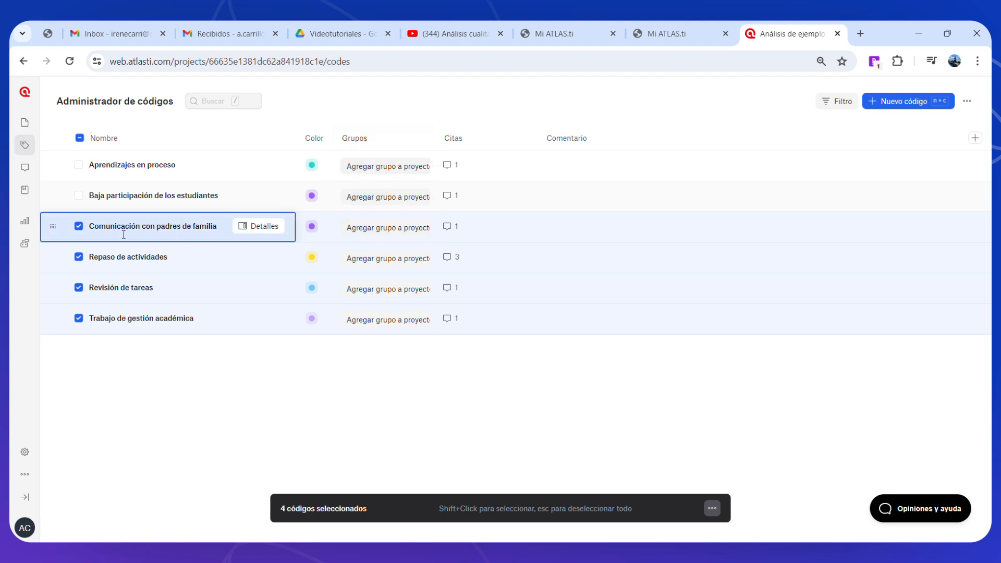
Create the code group 'Actividades del docente' from the Grupos cell
click(374, 230)
click(373, 229)
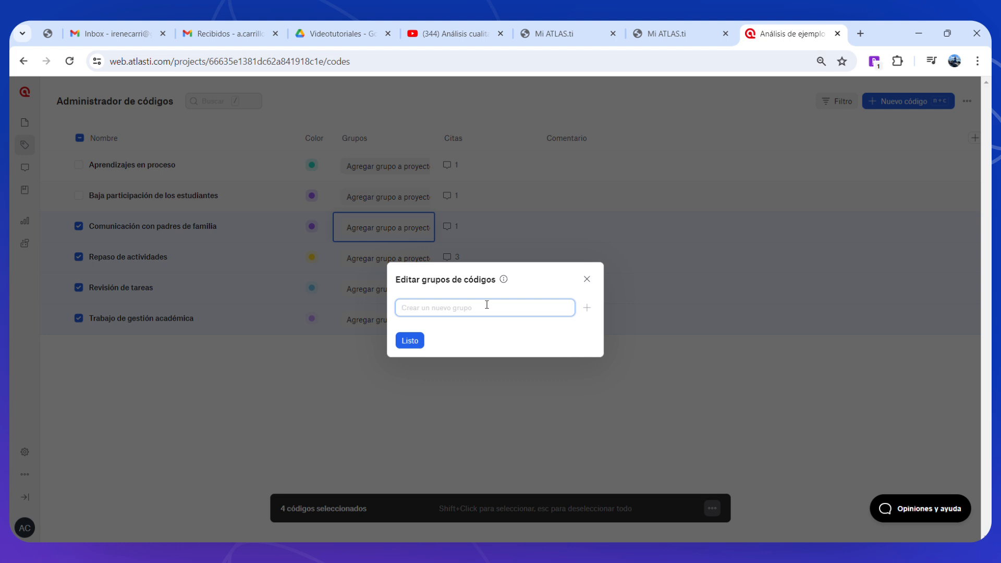
text(Activida)
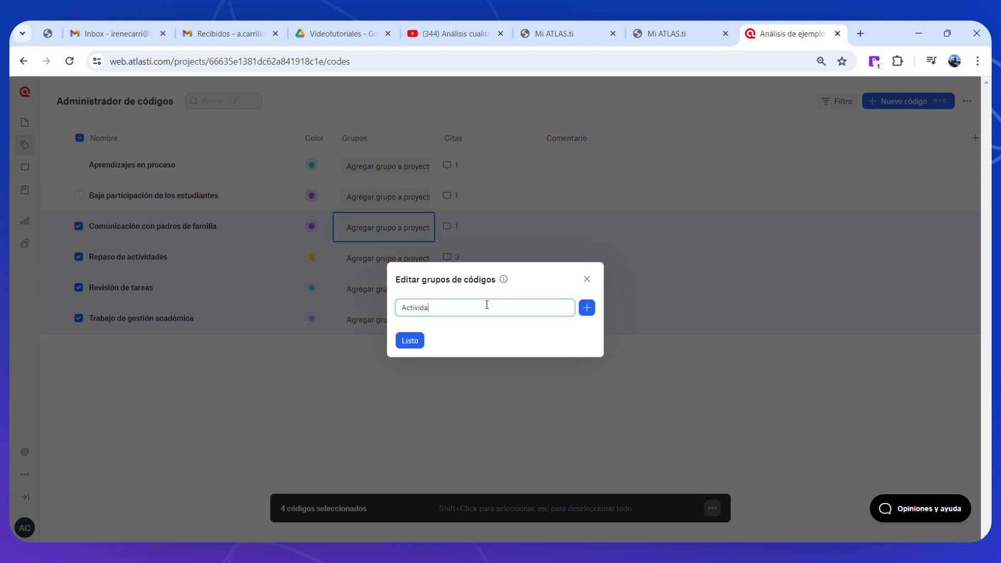
text(des del docente)
click(410, 342)
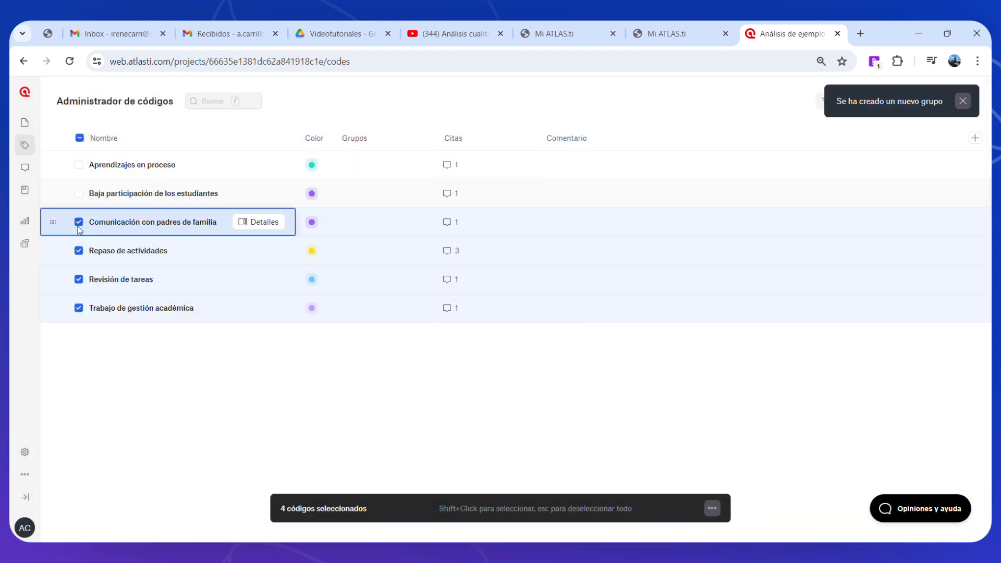
Untick the four selected codes in the code manager
click(79, 250)
click(78, 279)
click(78, 308)
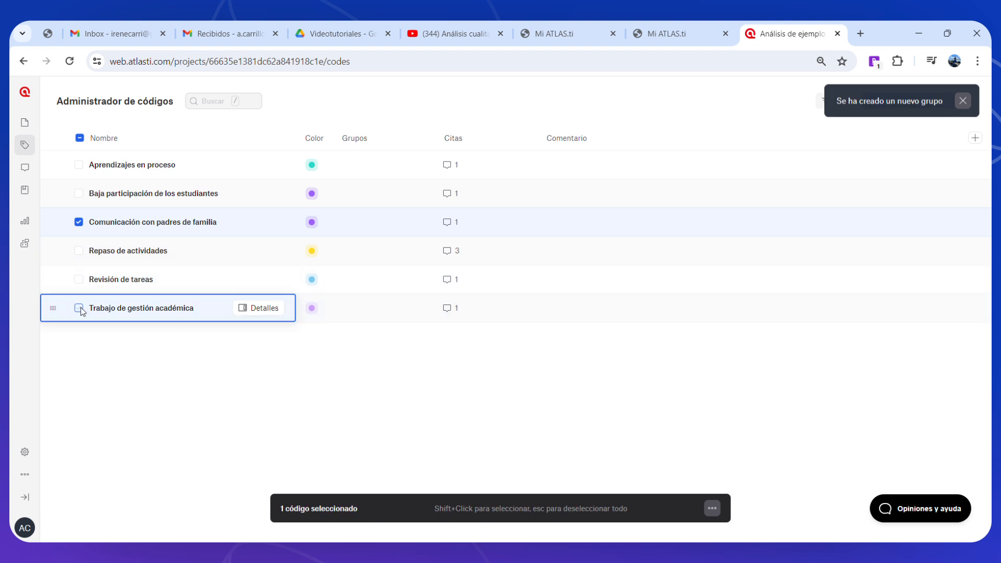
click(79, 222)
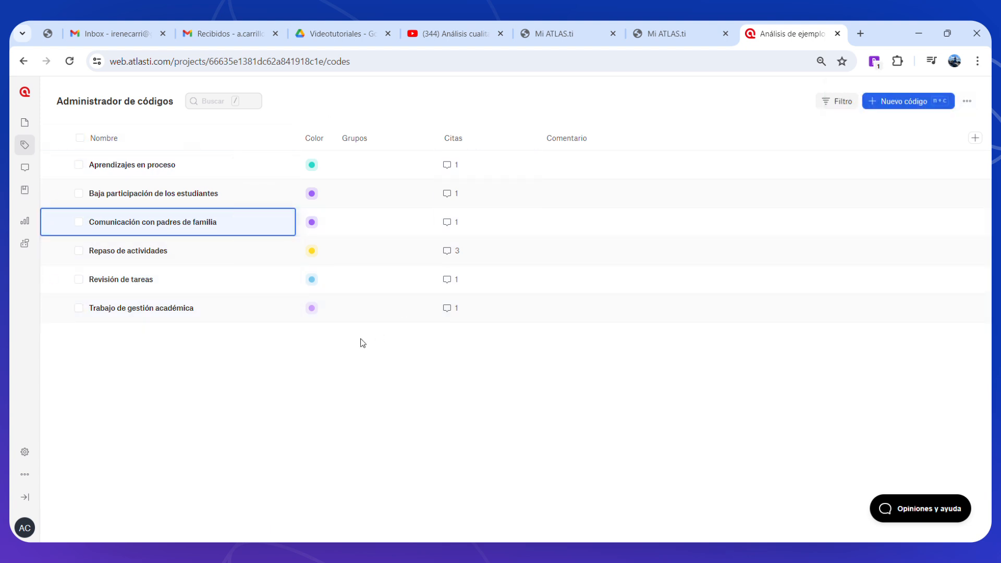
Assign Comunicación con padres de familia, Repaso de actividades, Revisión de tareas and Trabajo de gestión académica to Actividades del docente
click(381, 226)
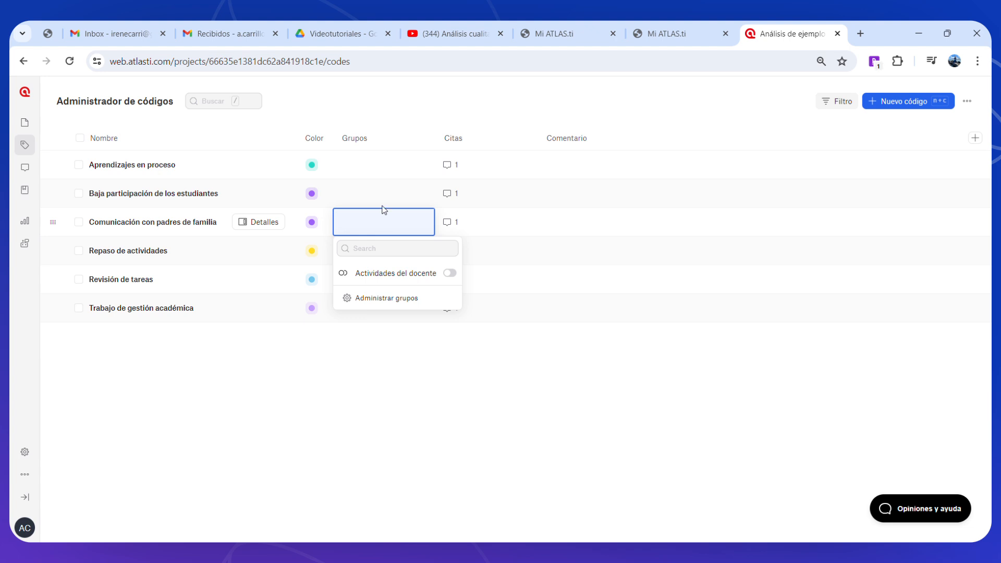
click(430, 280)
click(395, 419)
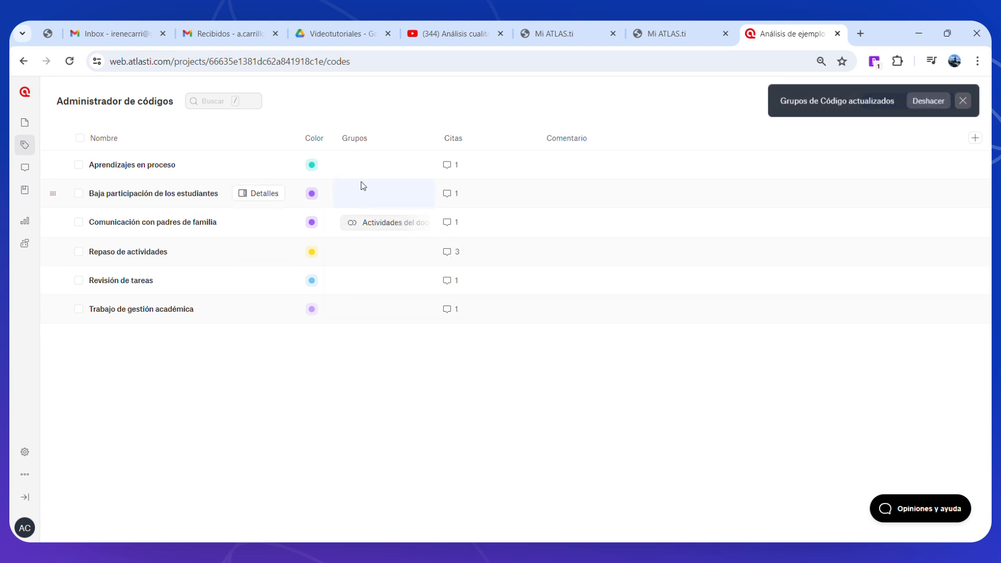
click(356, 256)
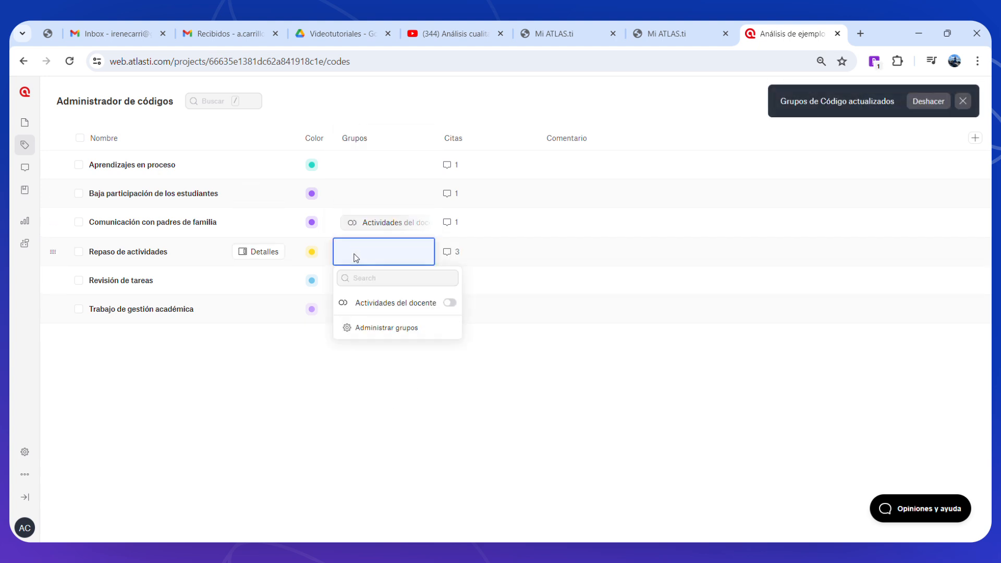
click(382, 307)
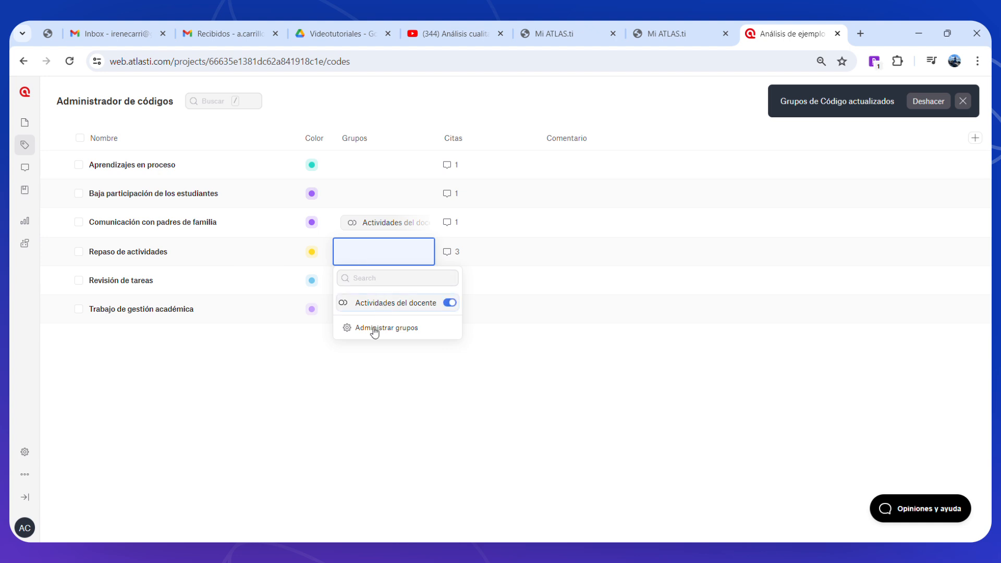
click(346, 427)
click(364, 278)
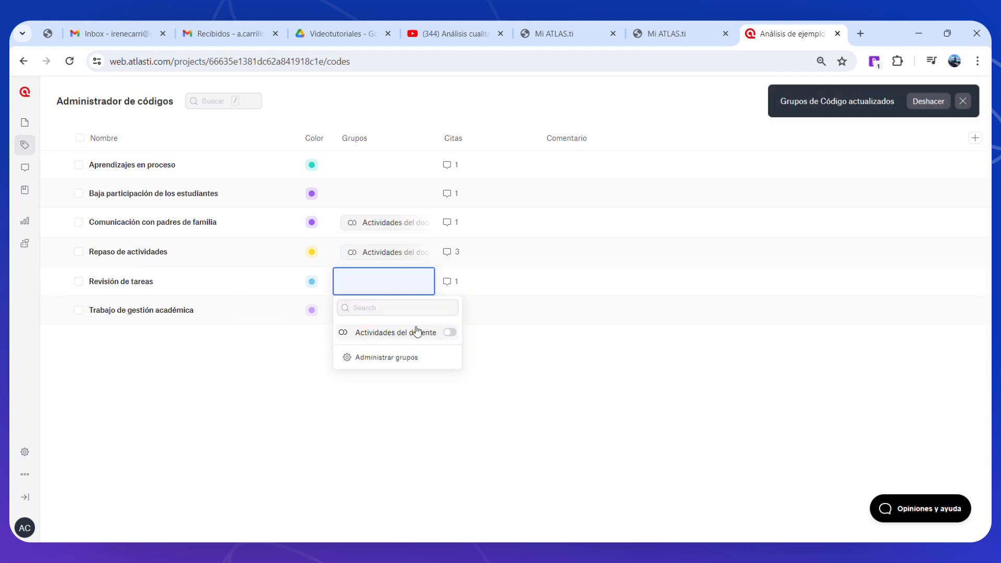
click(417, 336)
click(357, 419)
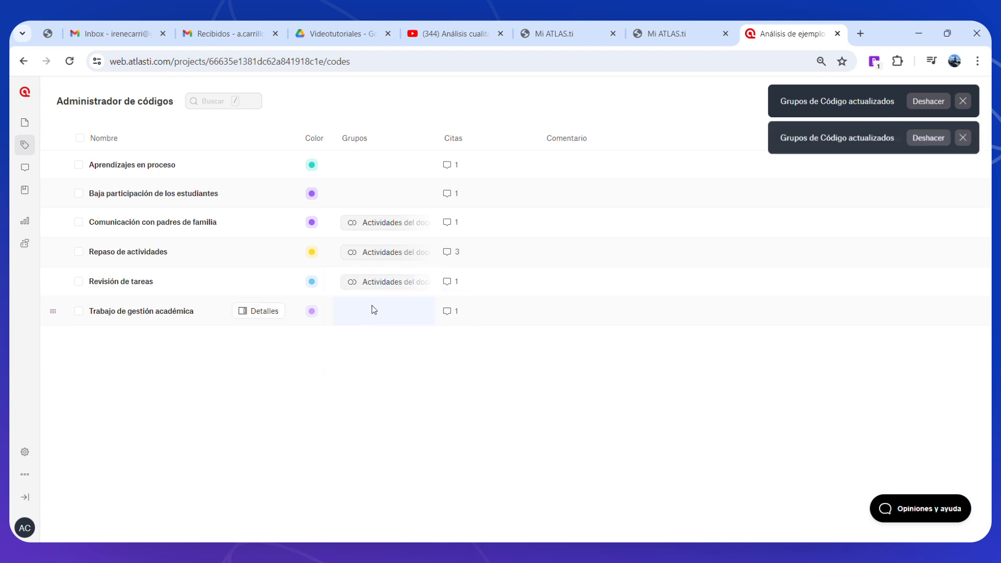
click(384, 312)
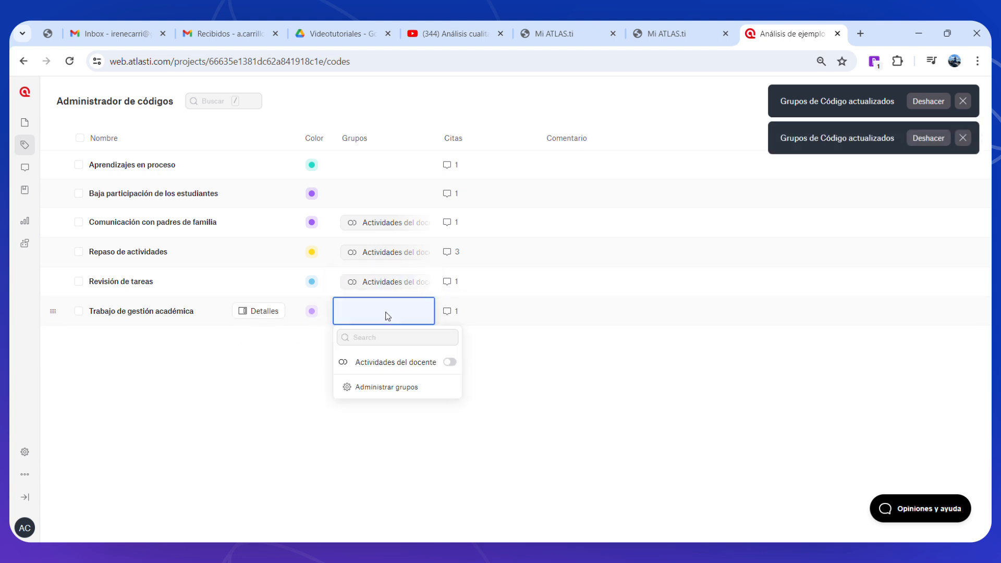
click(386, 369)
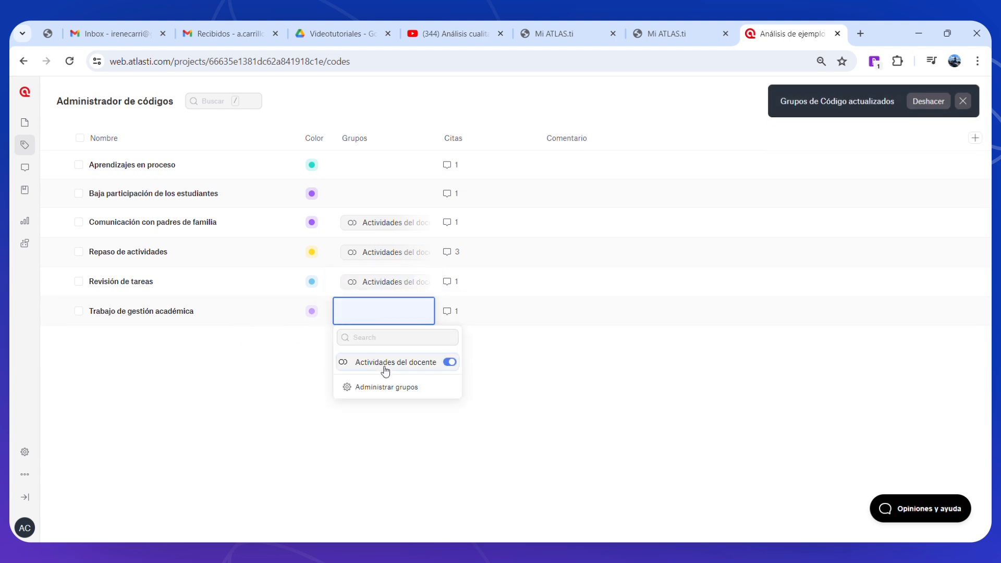
click(329, 488)
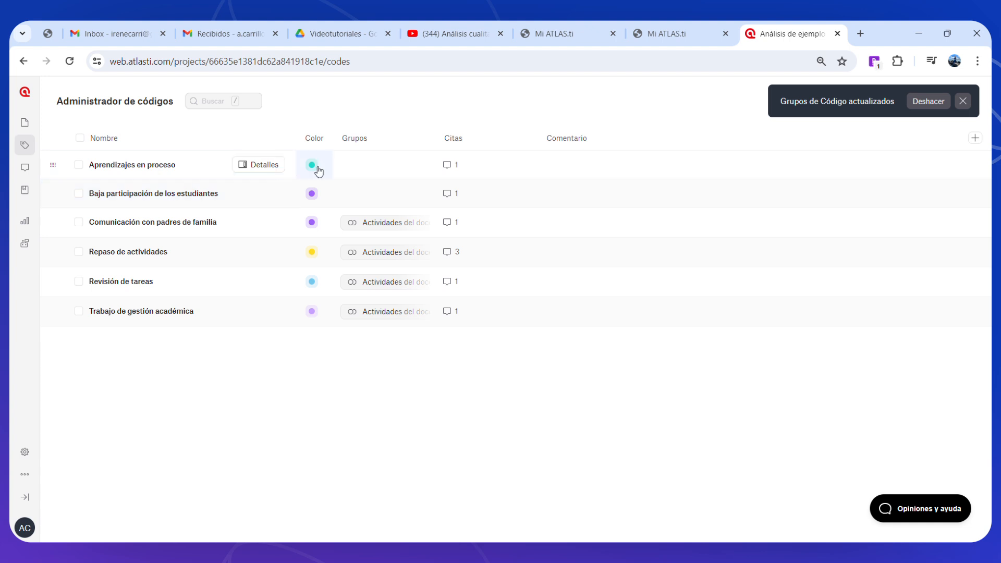
Create a second code group named Estudiantes
click(378, 174)
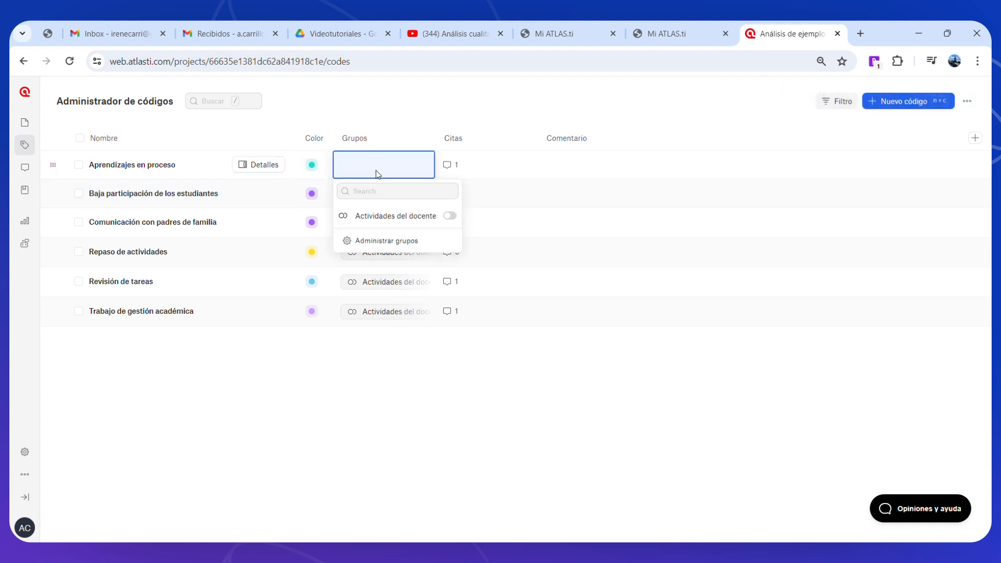
click(378, 241)
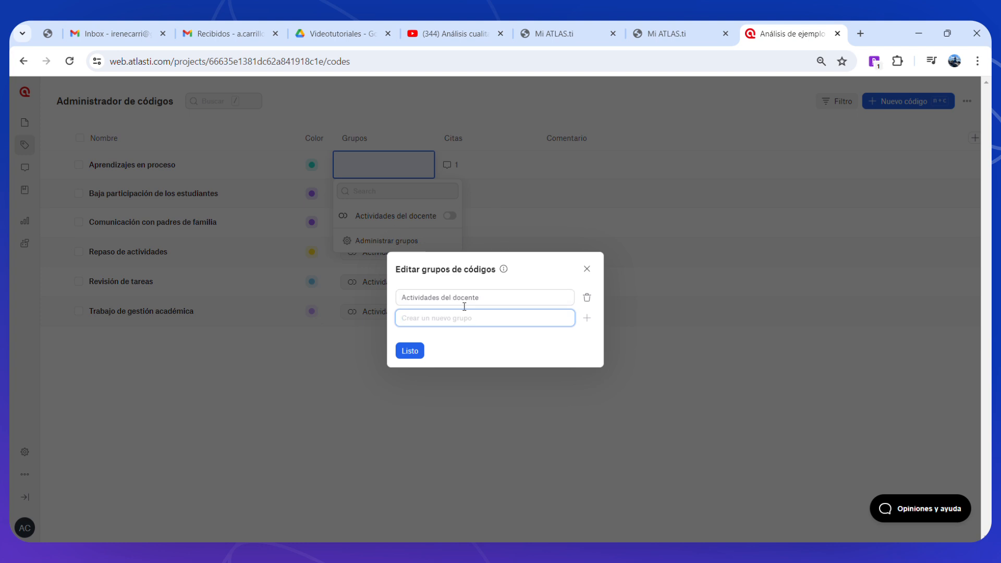
text(Estudiantes)
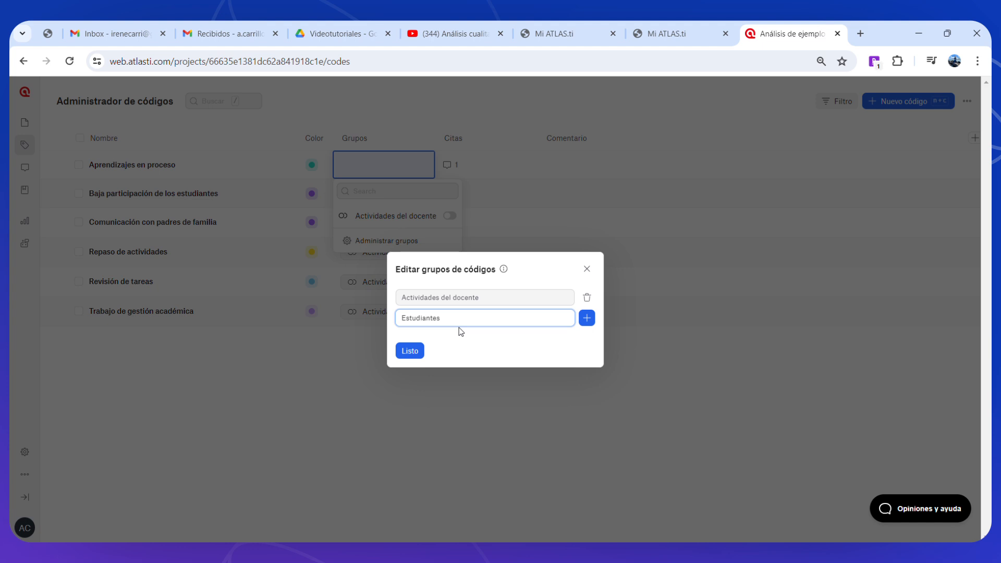
click(409, 350)
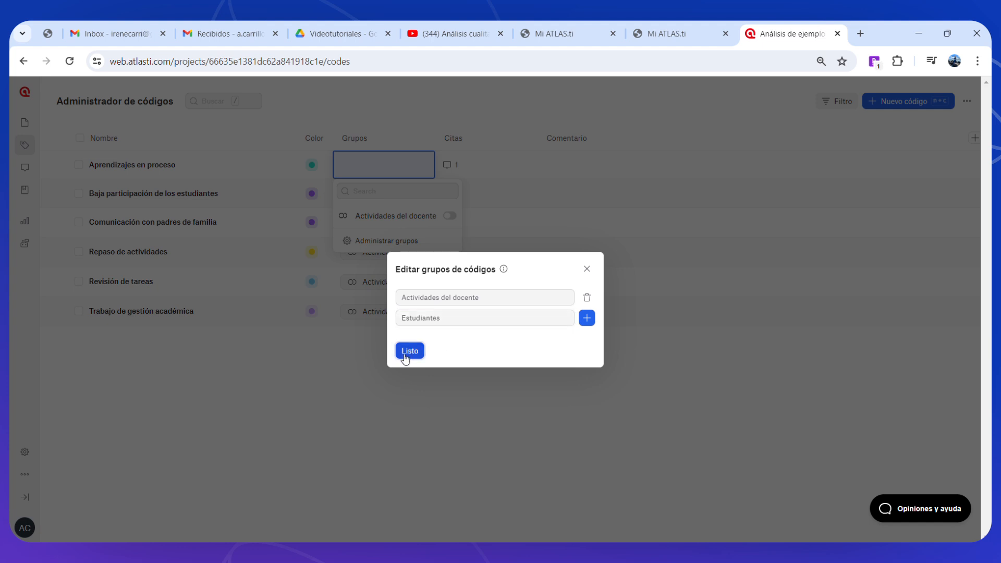
Add Aprendizajes en proceso and Baja participación de los estudiantes to the Estudiantes group
click(386, 229)
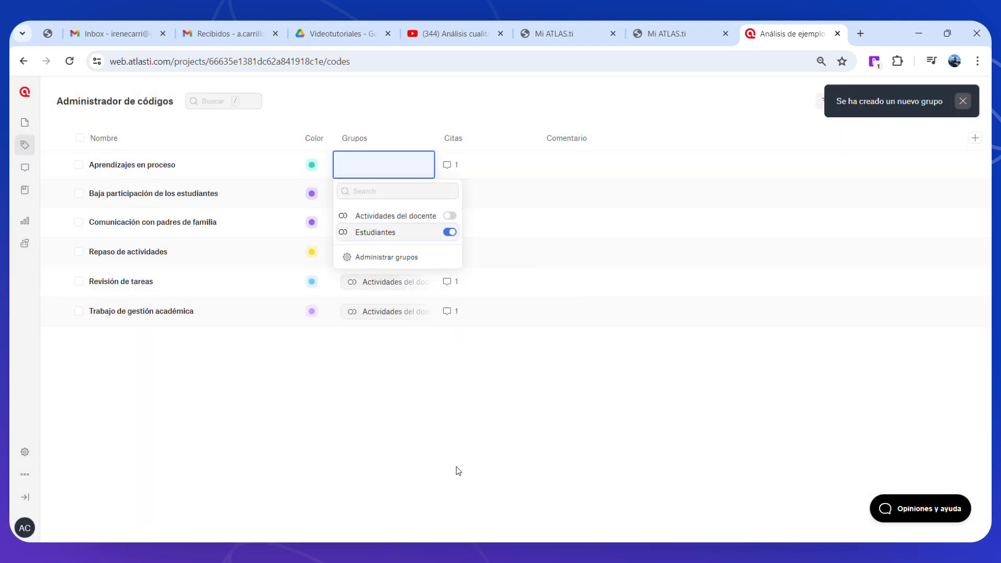
click(405, 399)
click(396, 194)
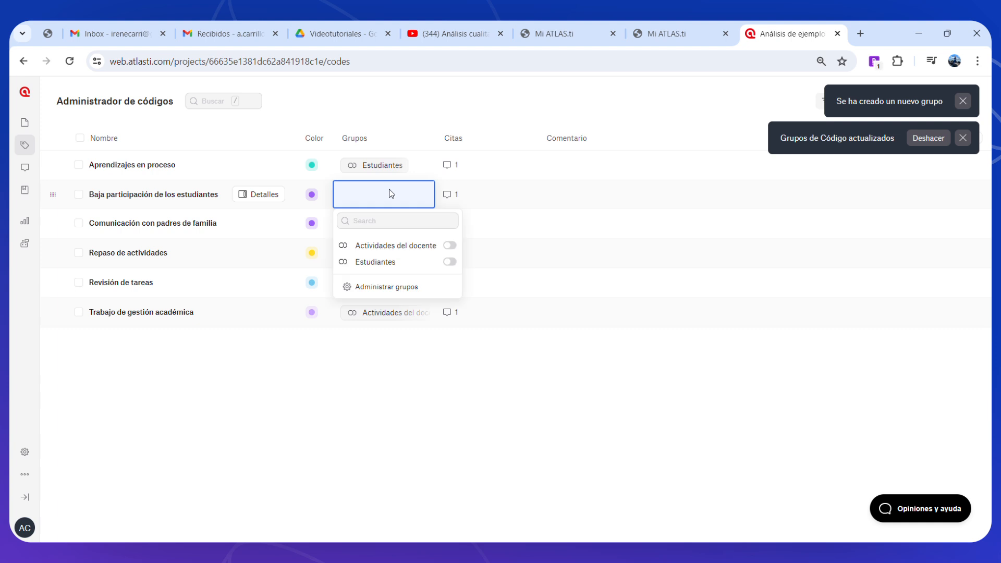
click(392, 265)
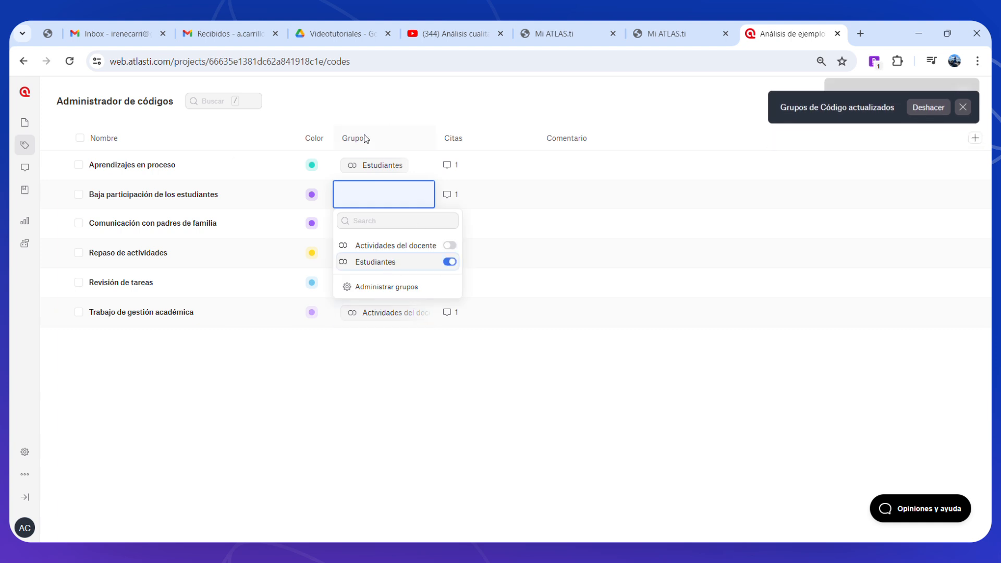
click(380, 473)
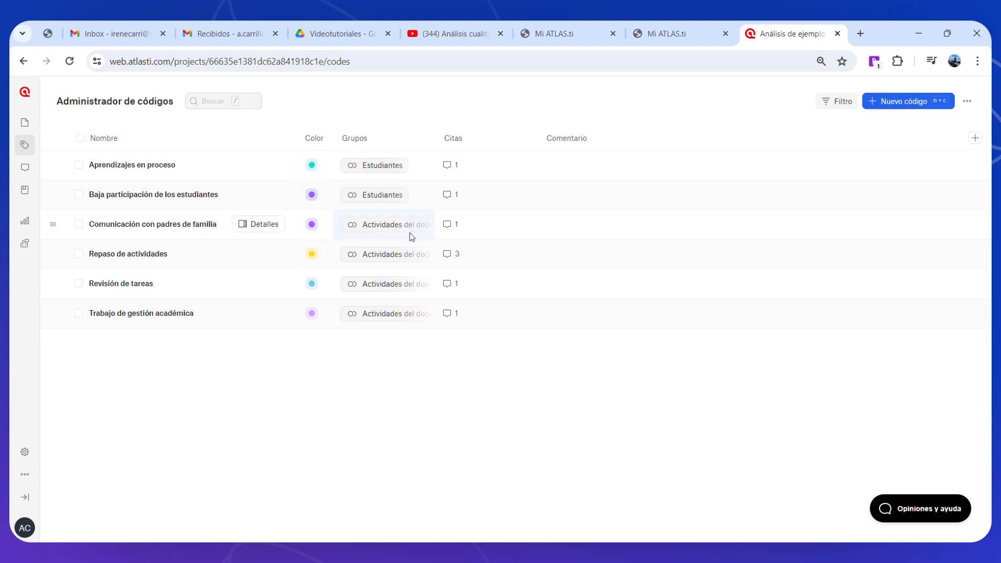
Colour Comunicación con padres de familia, Repaso de actividades, Revisión de tareas and Trabajo de gestión académica blue
click(312, 228)
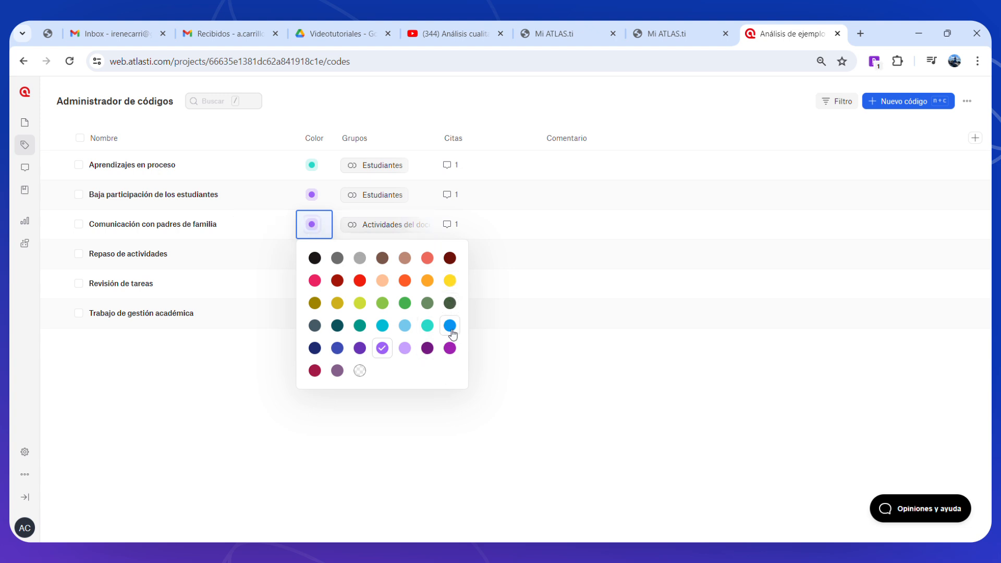
click(450, 325)
click(312, 254)
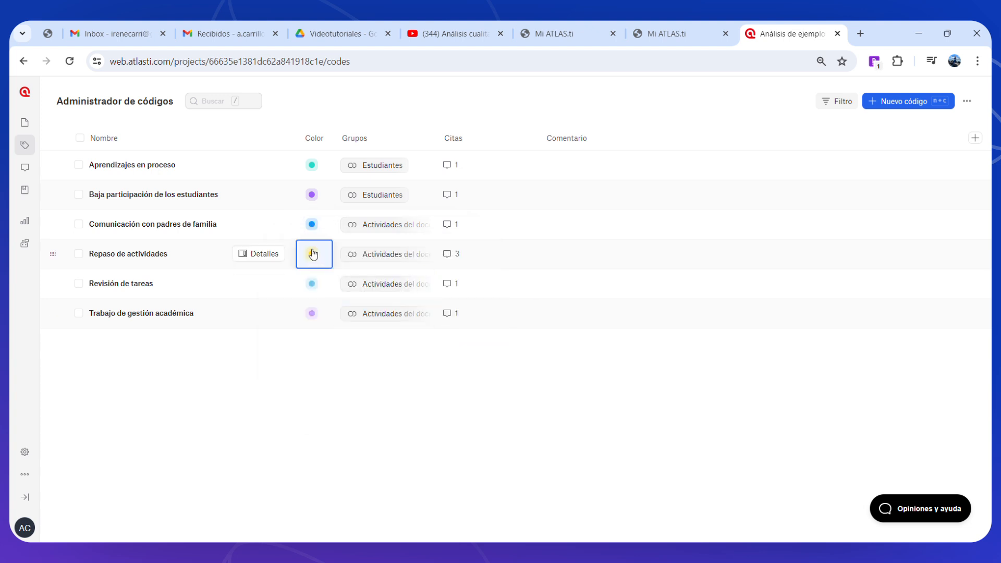
click(449, 355)
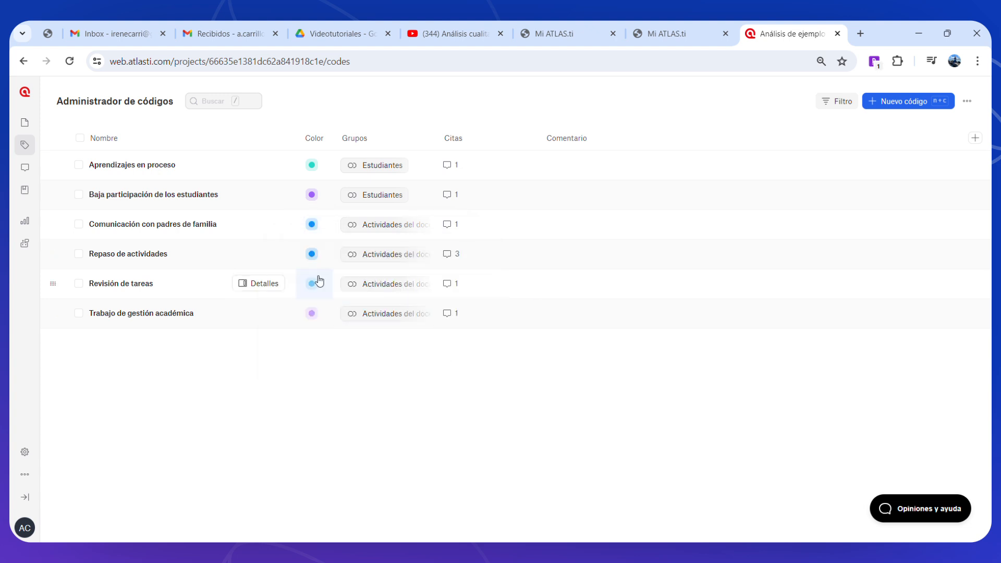
click(314, 292)
click(316, 293)
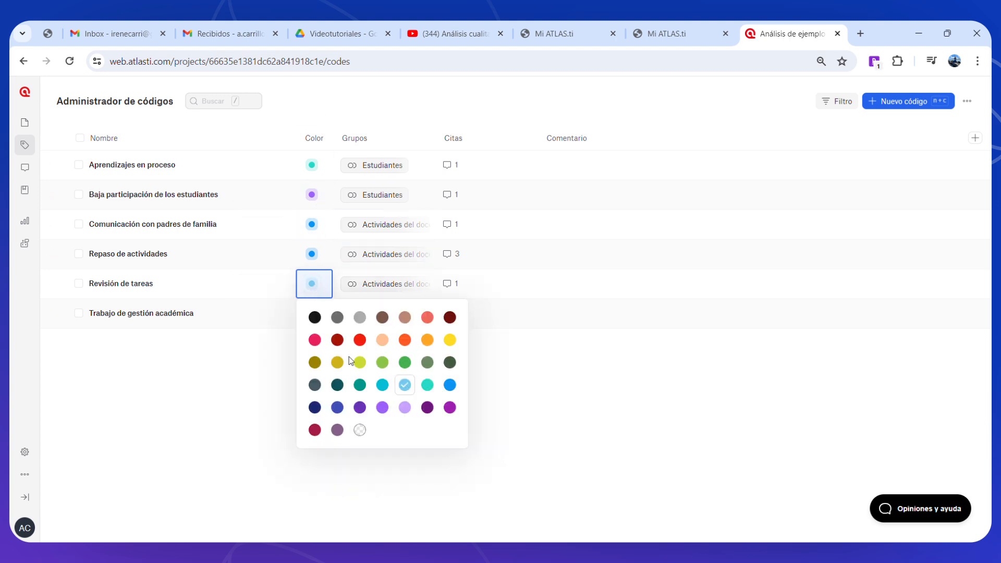
click(450, 386)
click(312, 313)
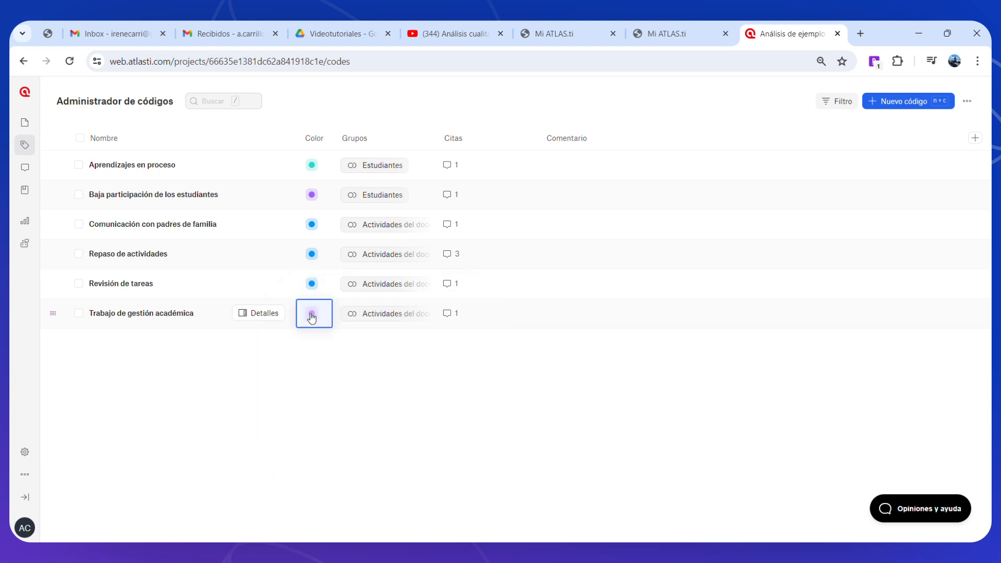
click(314, 314)
click(450, 414)
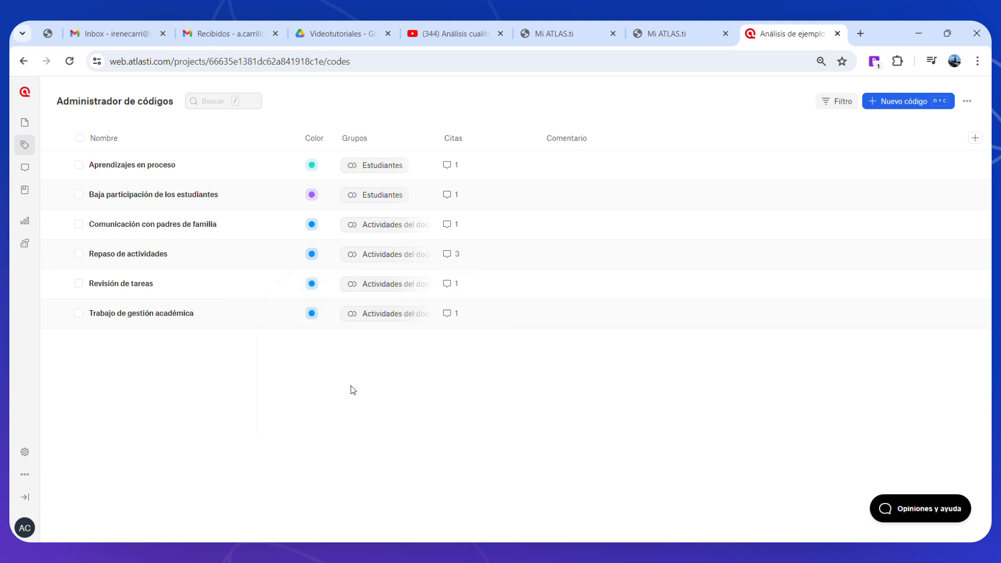
Colour Aprendizajes en proceso and Baja participación de los estudiantes pink
click(312, 166)
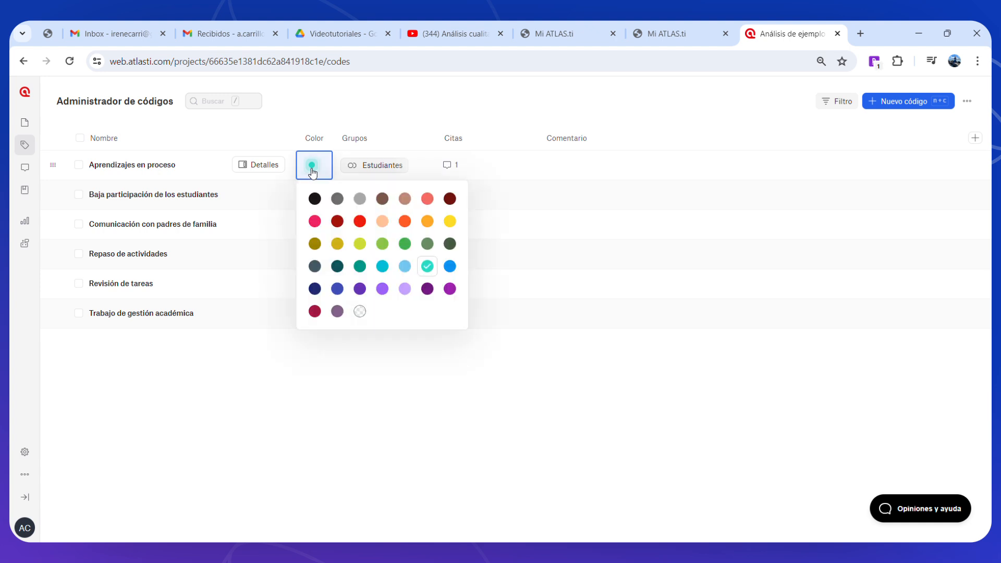
click(313, 221)
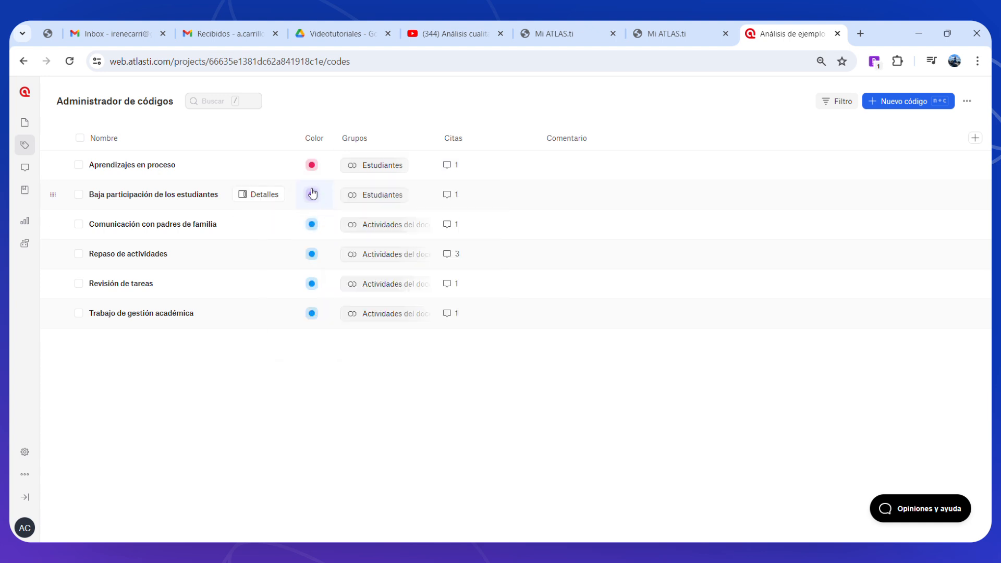
click(312, 195)
click(315, 251)
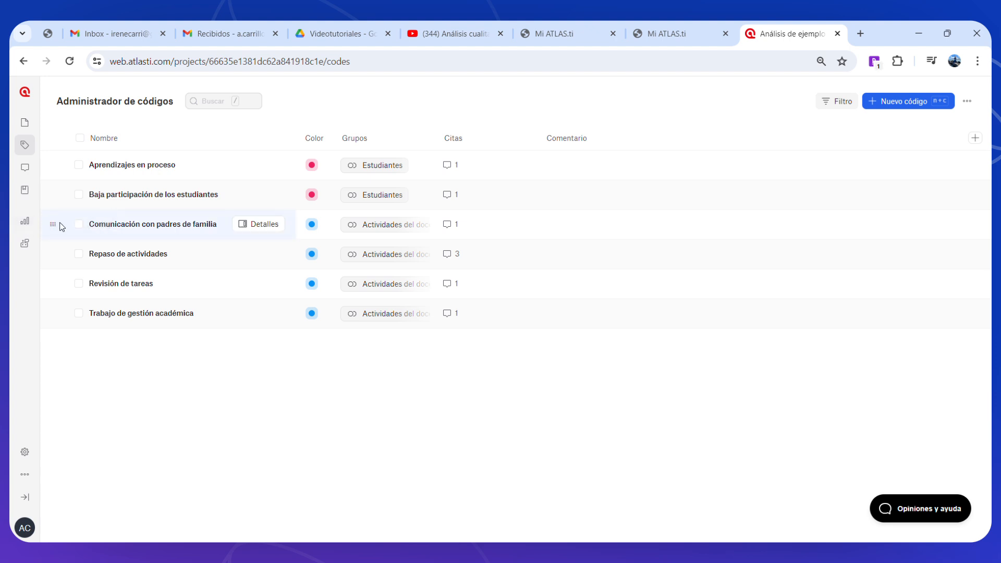
Switch to the empty Views page and list the view types under Nuevo View
click(26, 224)
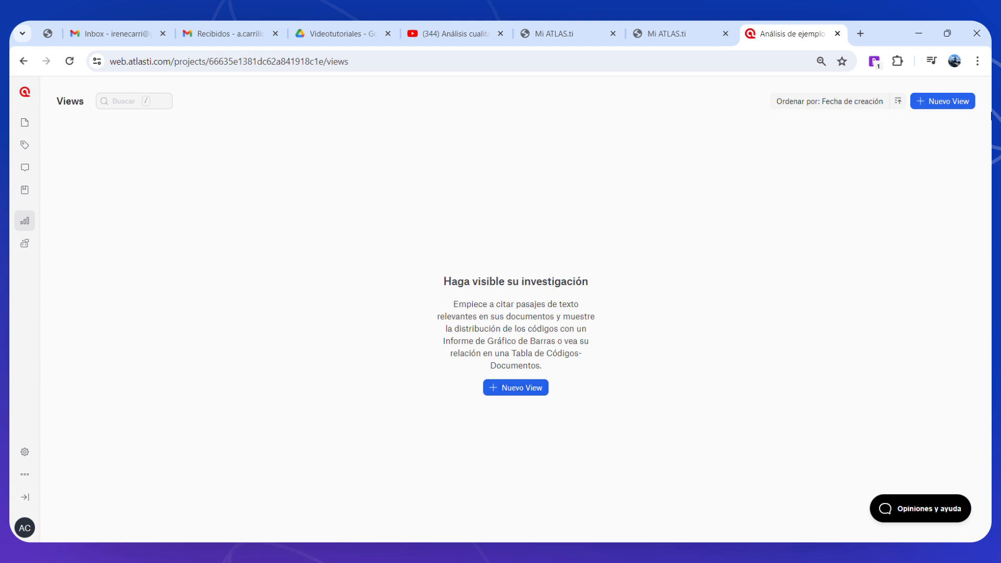
click(522, 390)
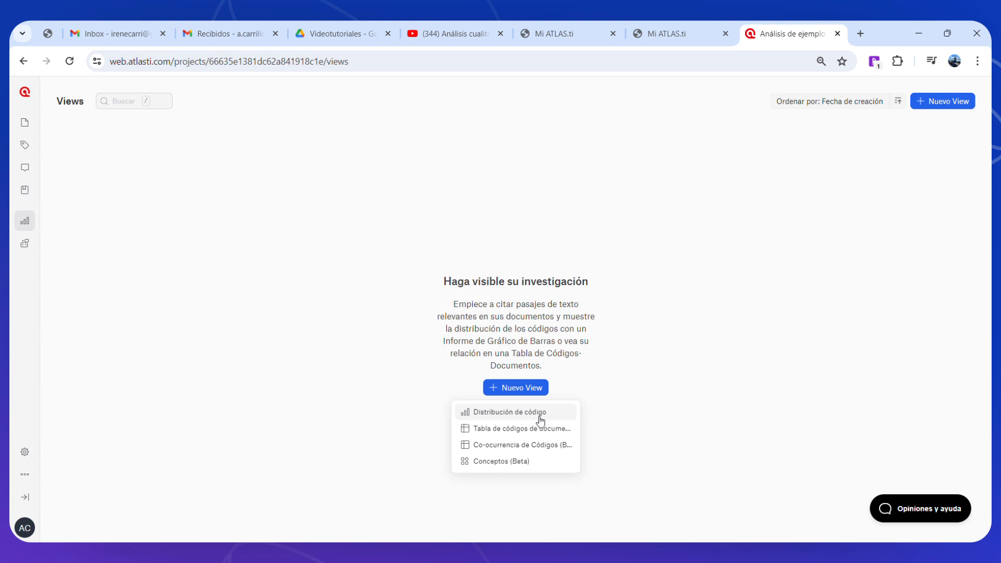
Build a Concepts word cloud from all six codes, Aprendizajes en proceso through Trabajo de gestión académica
click(508, 462)
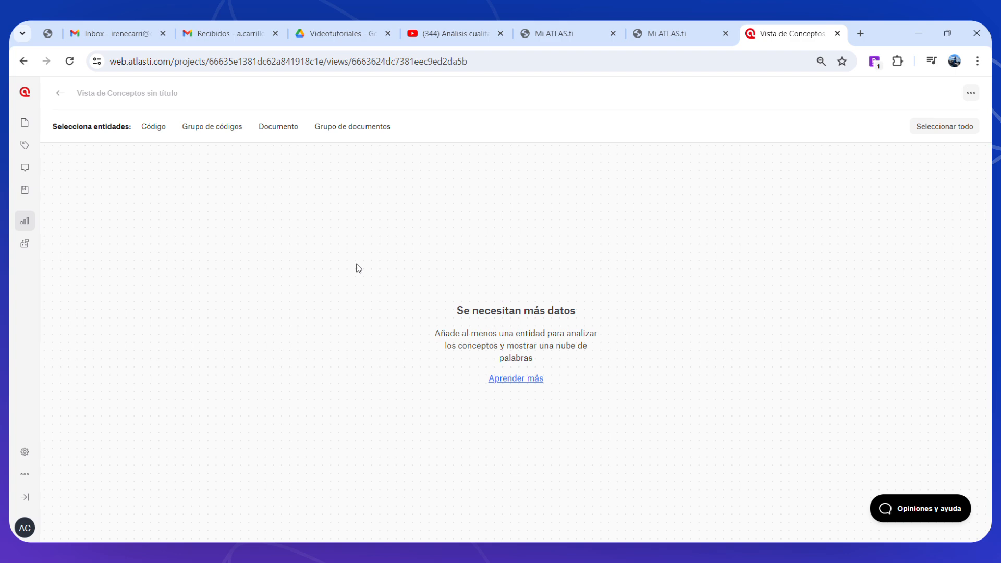
click(154, 136)
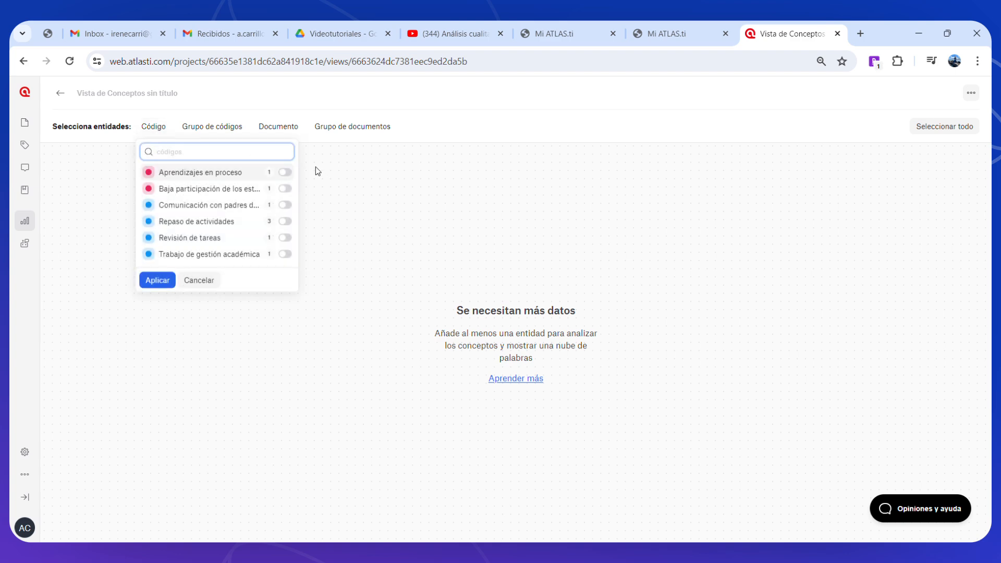
click(285, 172)
click(285, 188)
click(285, 205)
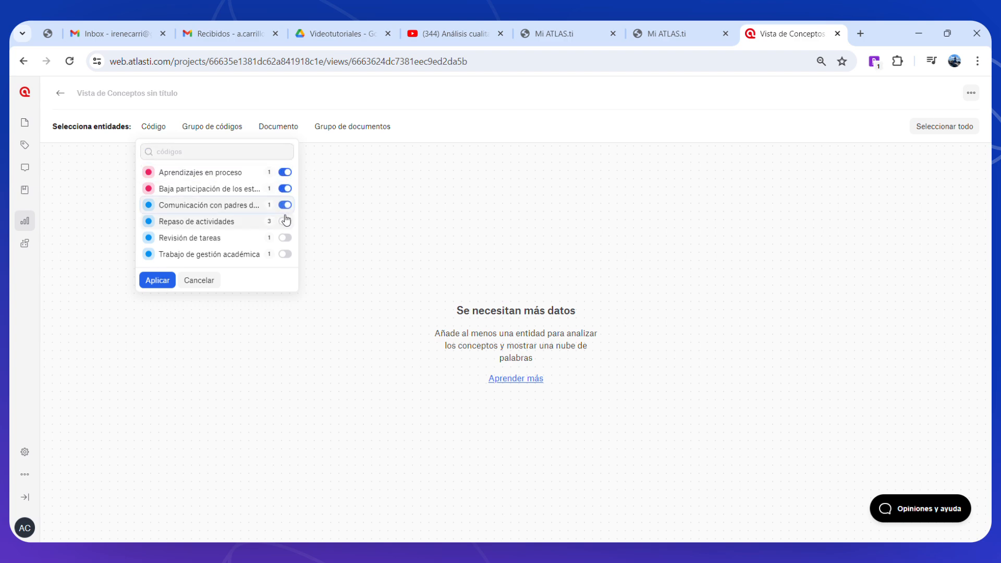
click(285, 221)
click(285, 237)
click(285, 253)
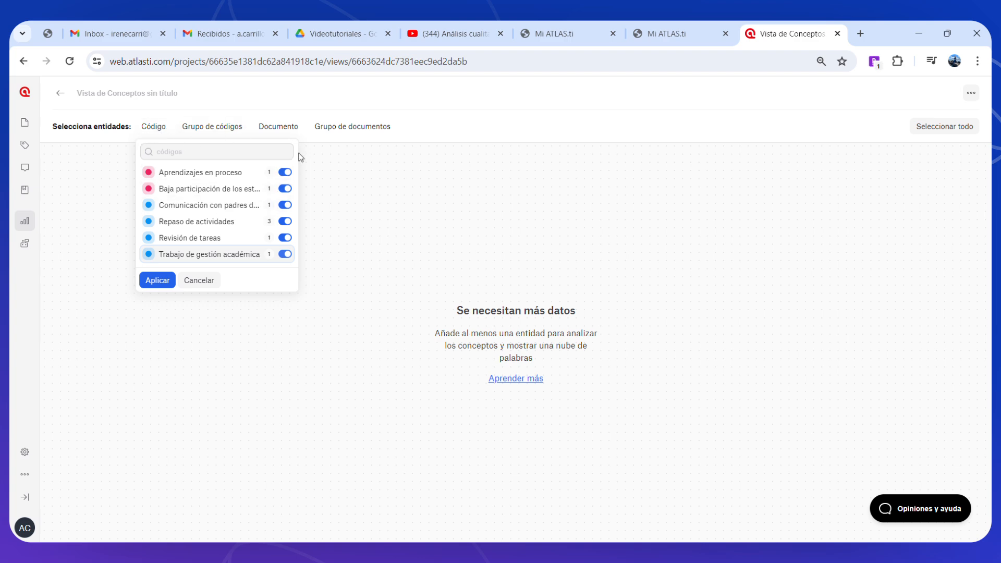
click(157, 280)
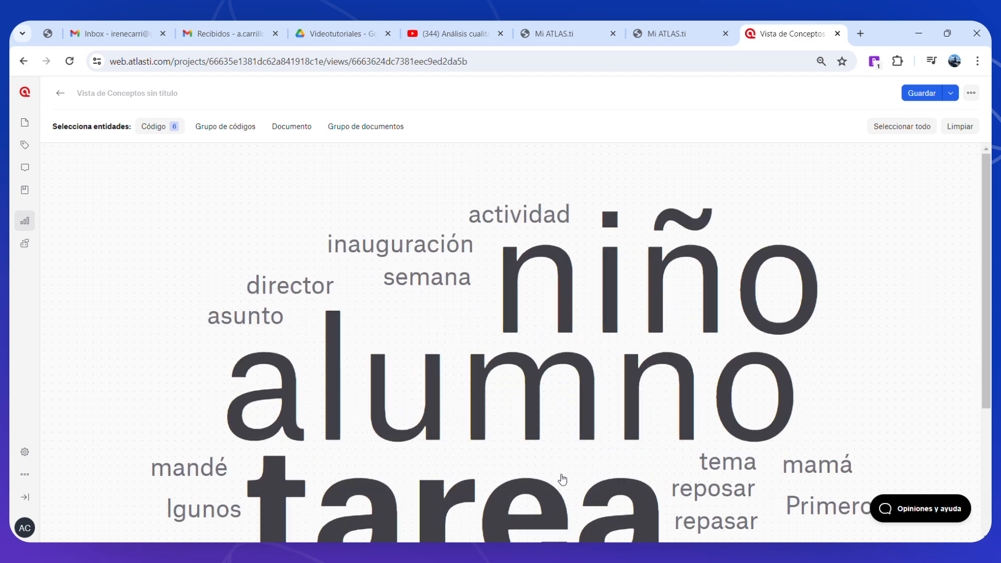
Scroll through the generated word cloud, then leave the Concepts view
drag(985, 323, 987, 265)
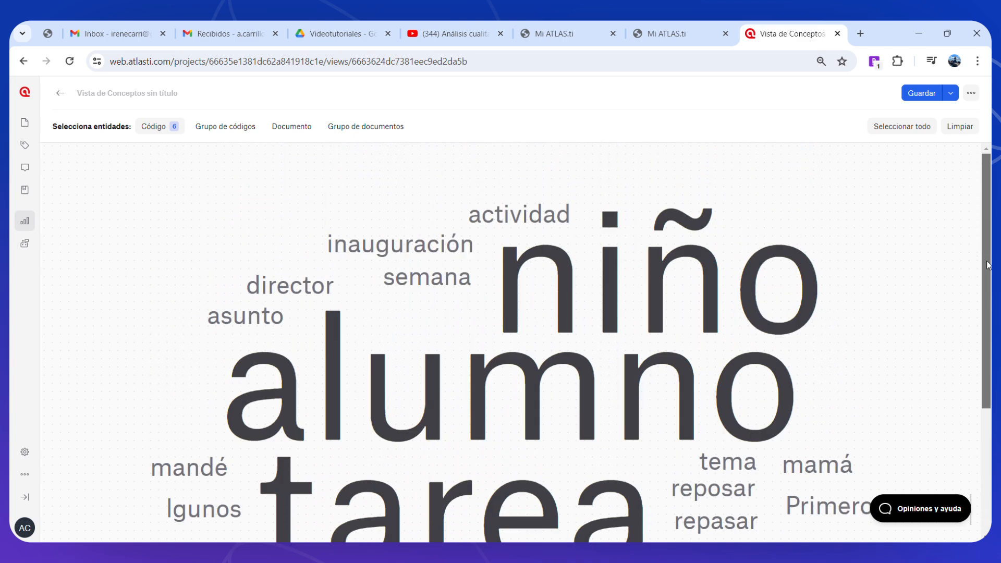
drag(988, 306, 981, 256)
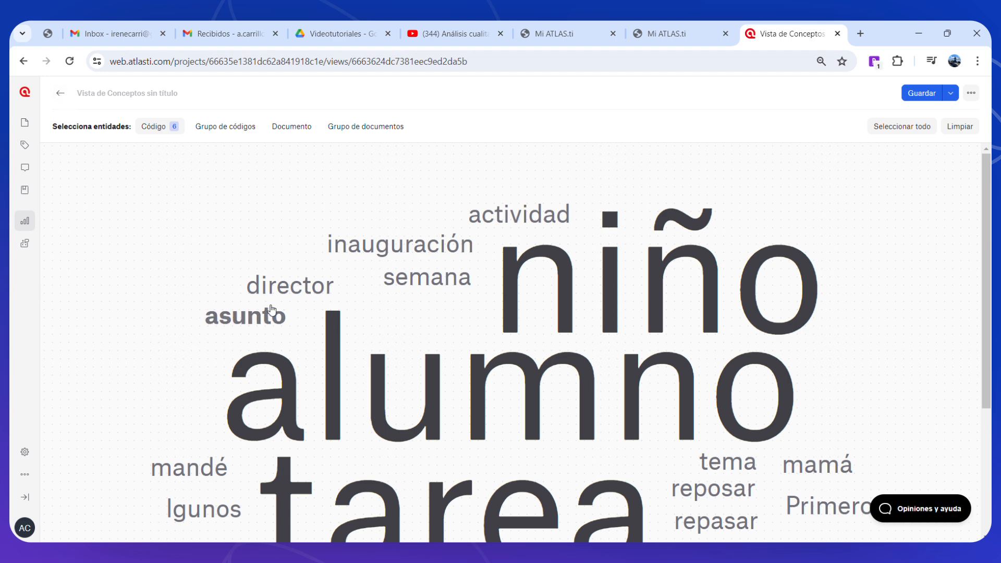
click(61, 93)
Discard the unsaved word cloud and create a new Distribución de código view
click(459, 345)
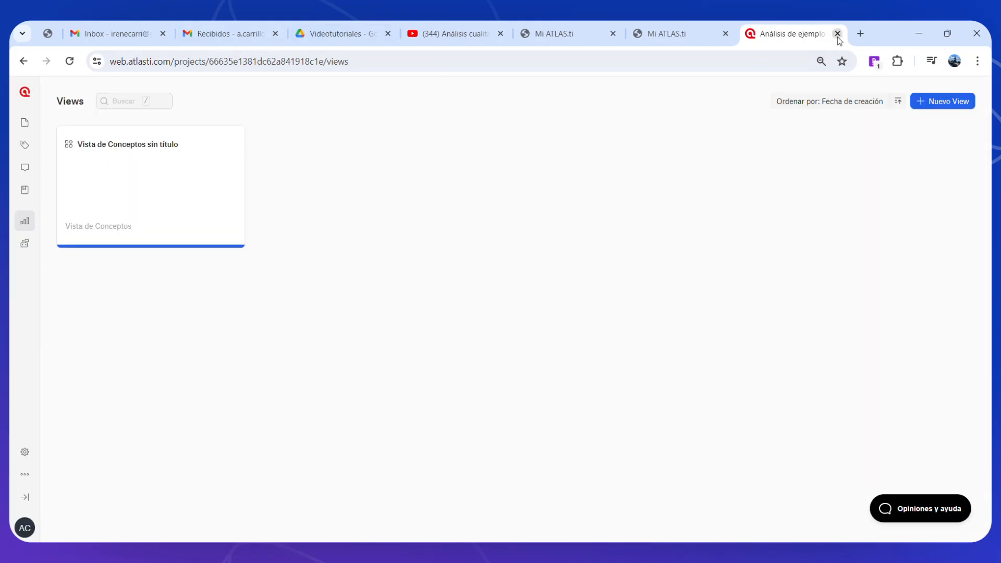
click(955, 104)
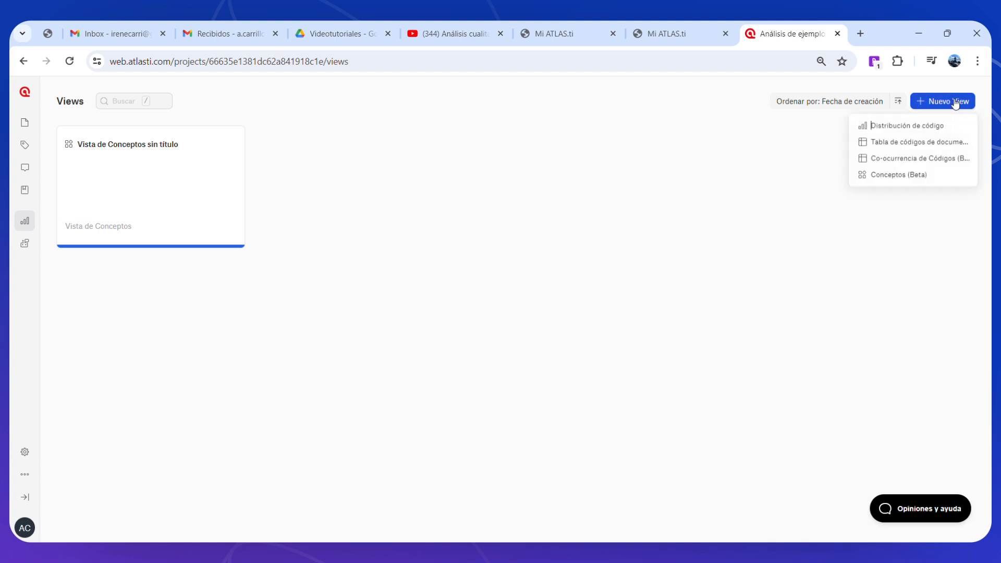
click(895, 126)
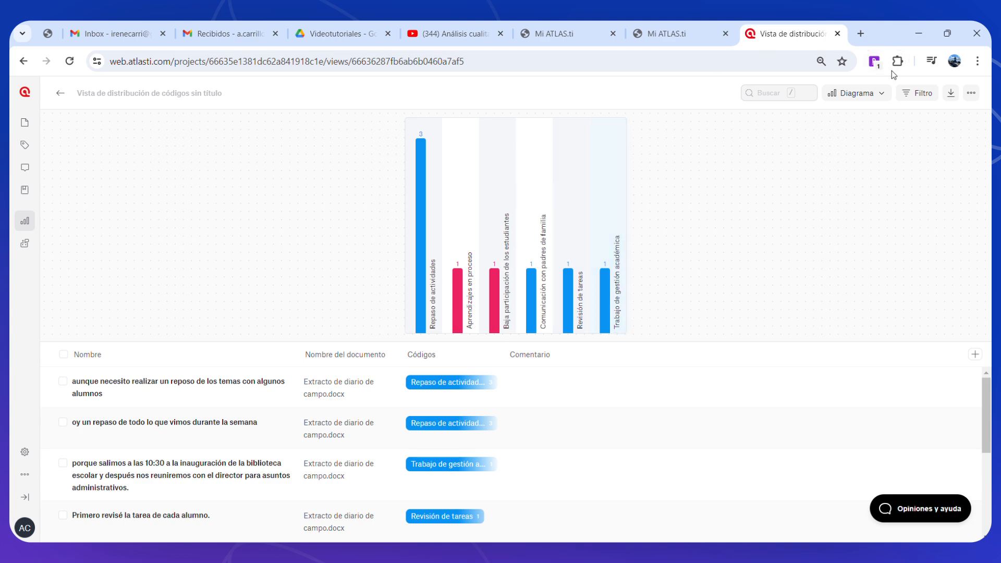
click(883, 97)
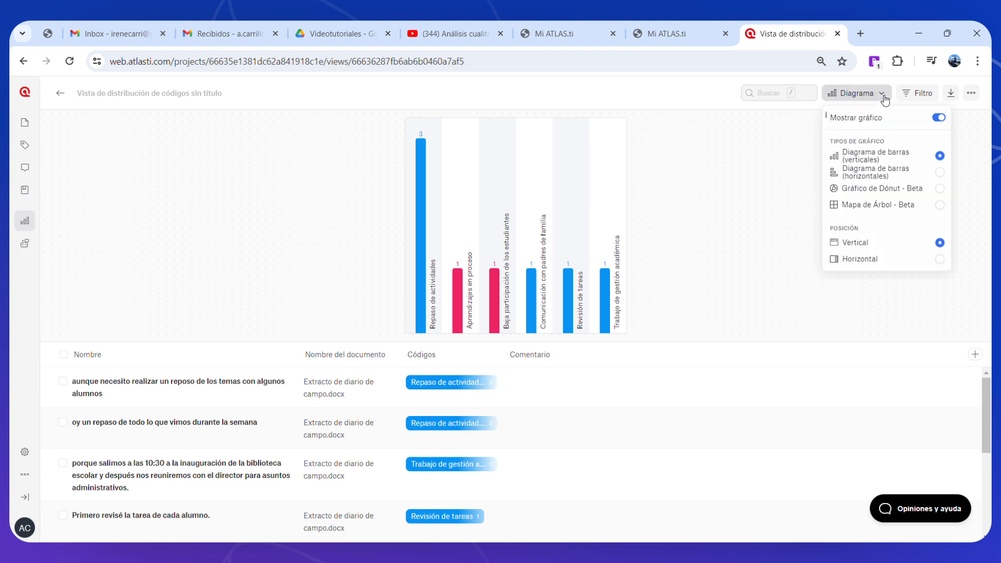
Switch the code distribution chart to Mapa de Árbol - Beta
click(896, 207)
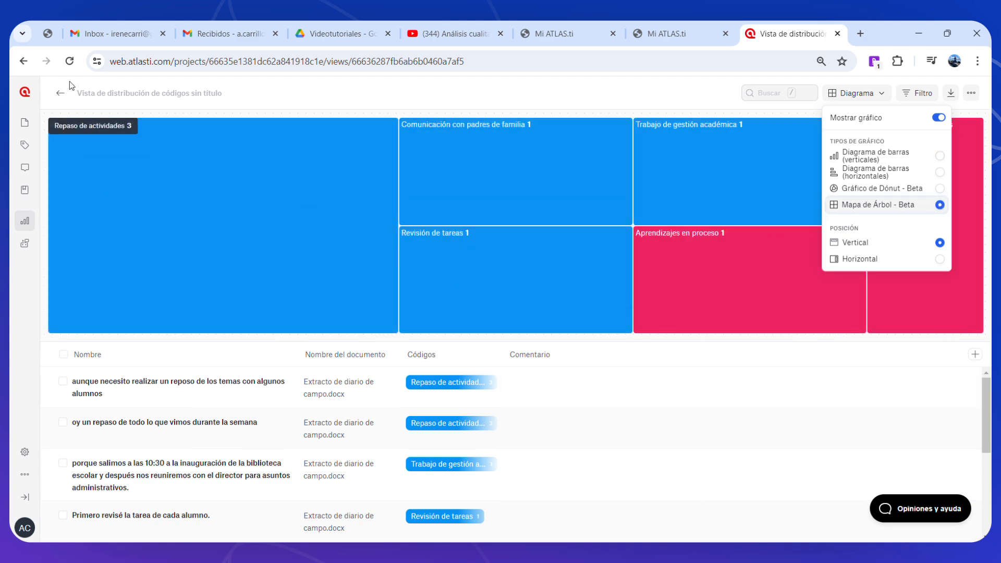
click(418, 95)
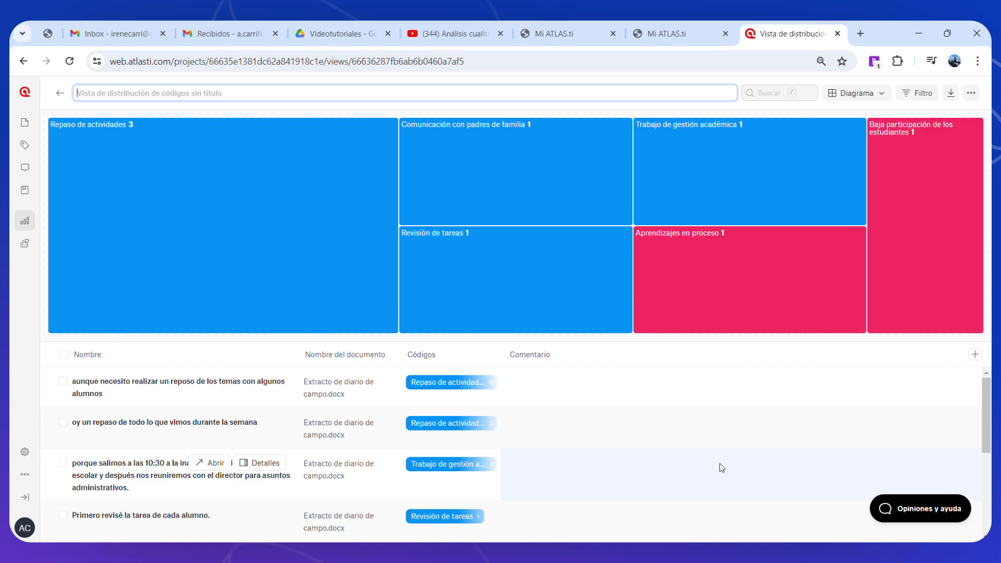
click(903, 98)
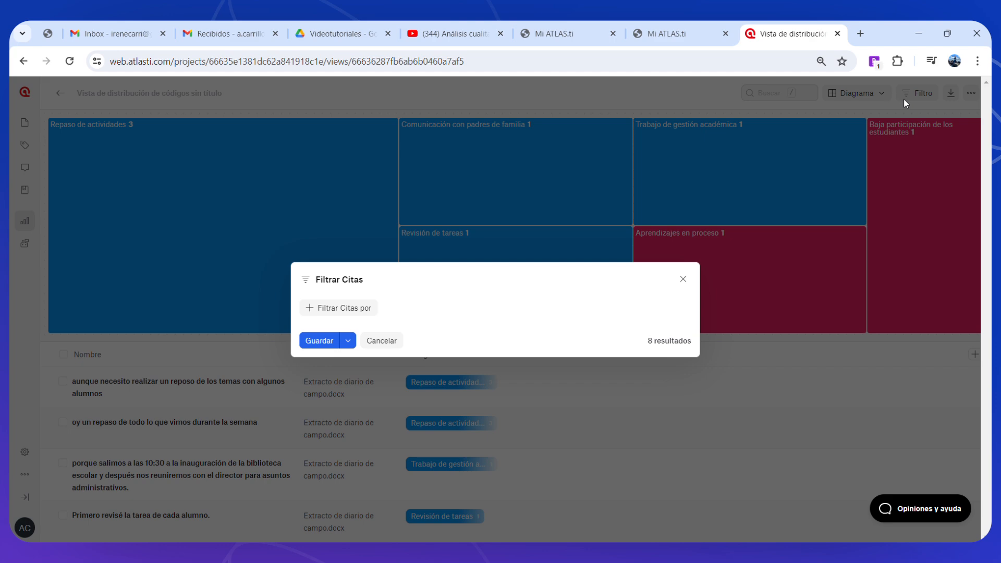
click(673, 230)
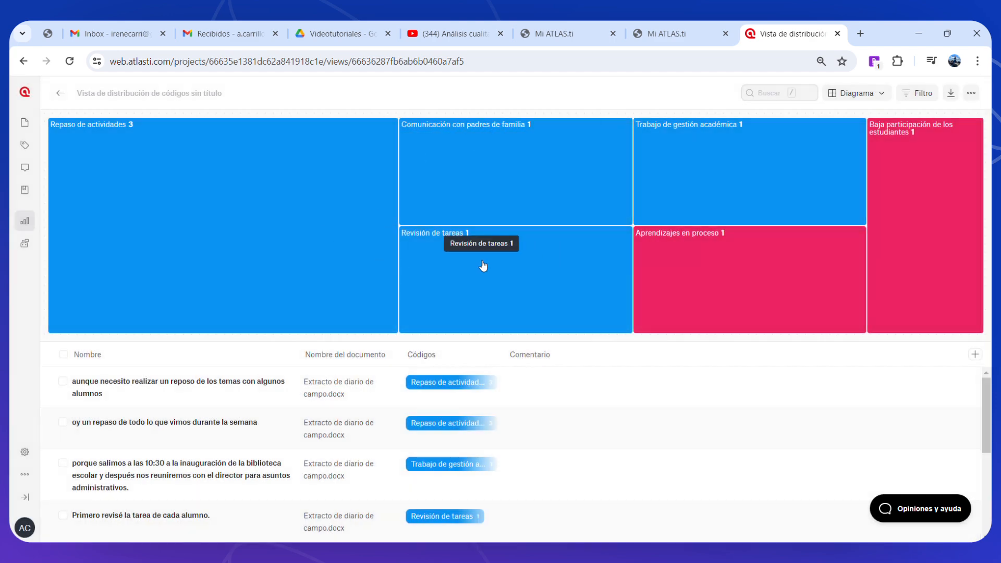
click(912, 94)
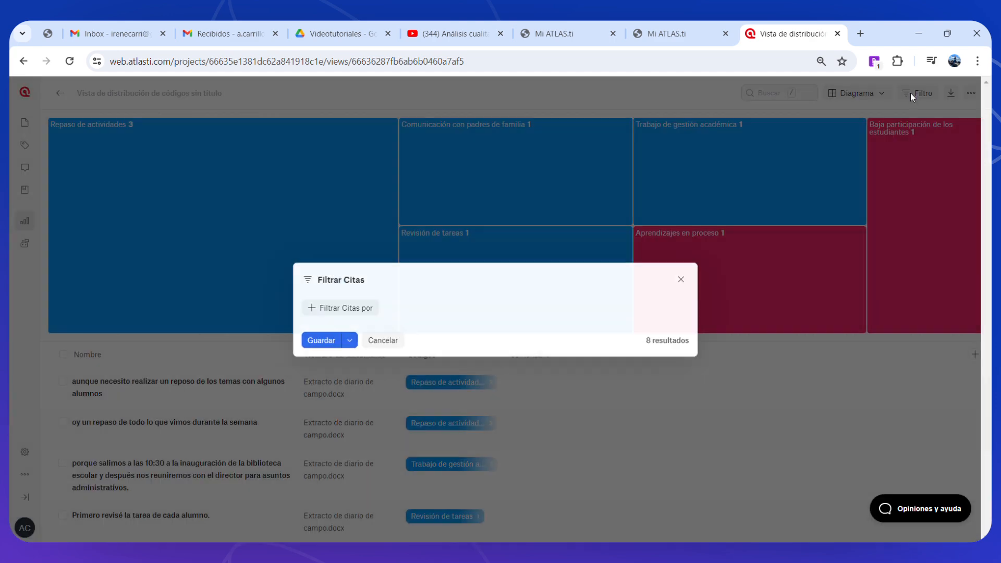
click(682, 279)
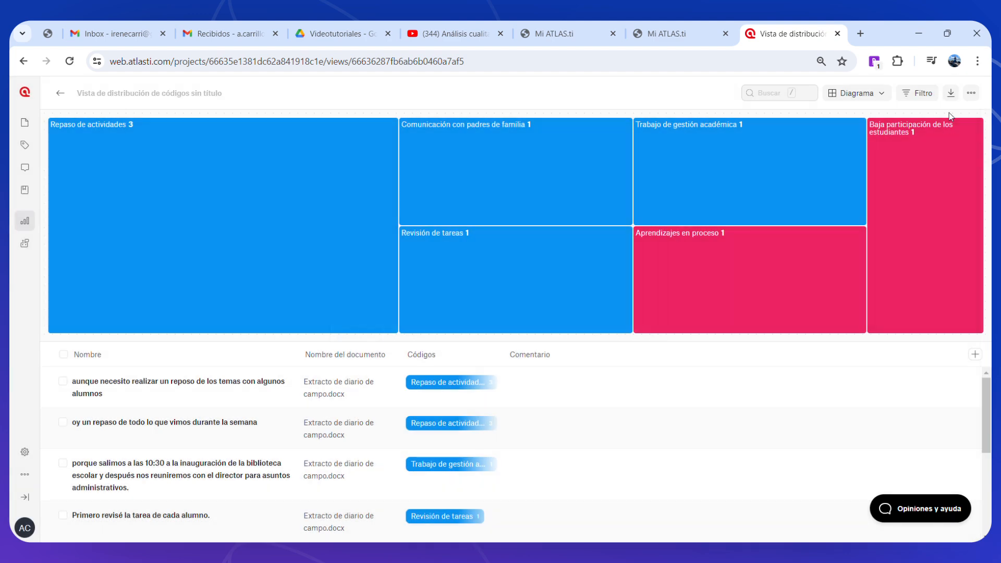
click(920, 92)
click(347, 309)
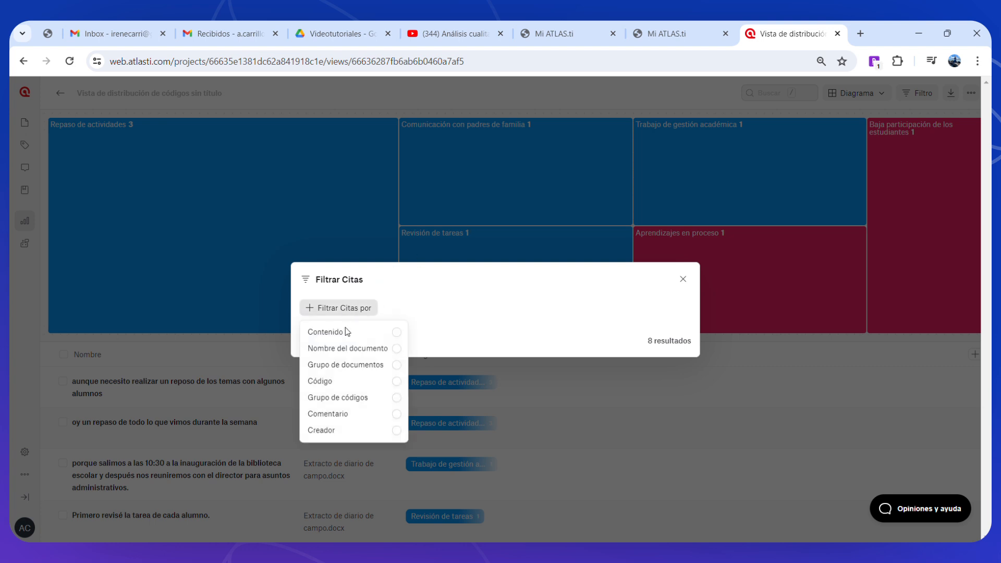
click(337, 398)
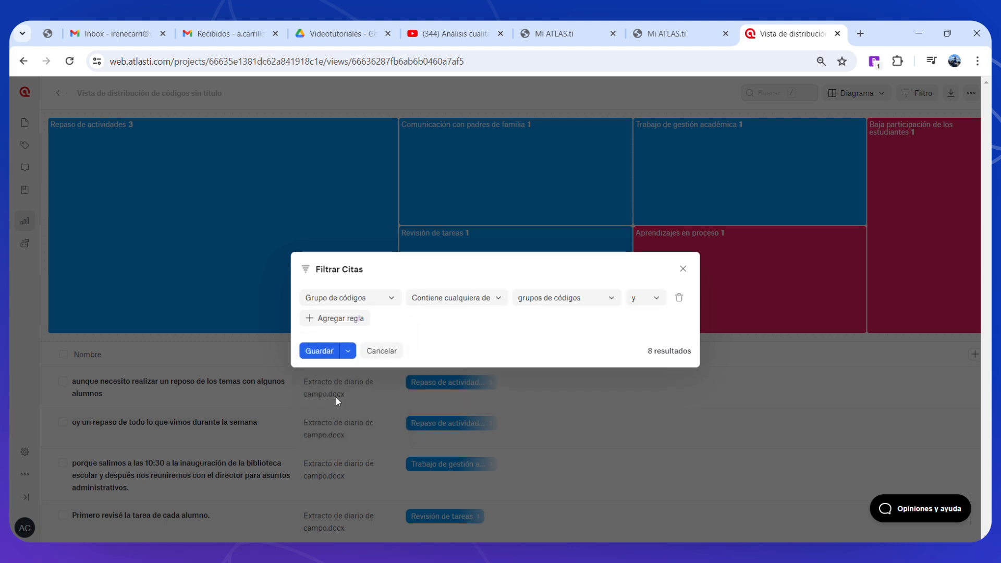
click(585, 305)
click(588, 346)
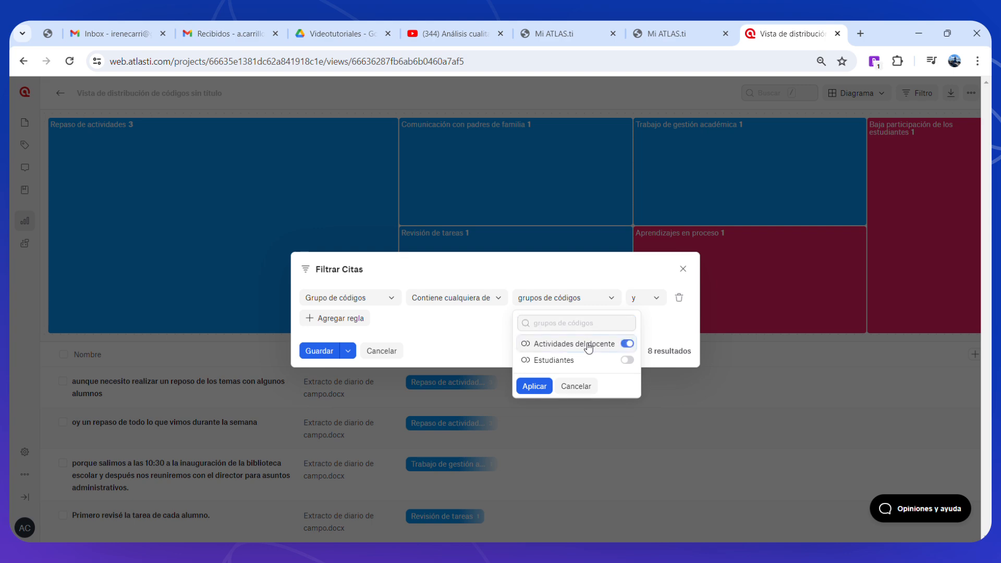
click(537, 386)
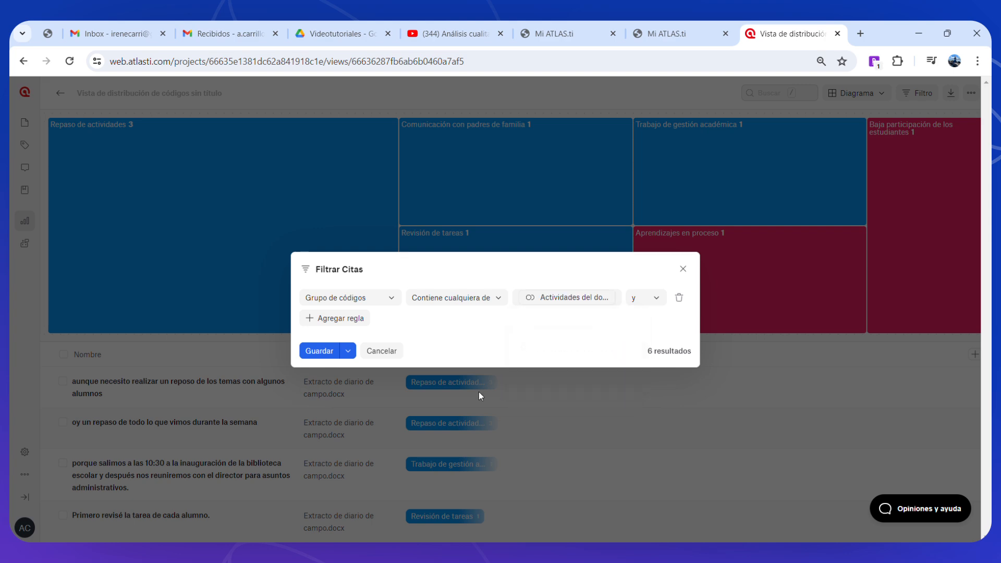
click(309, 357)
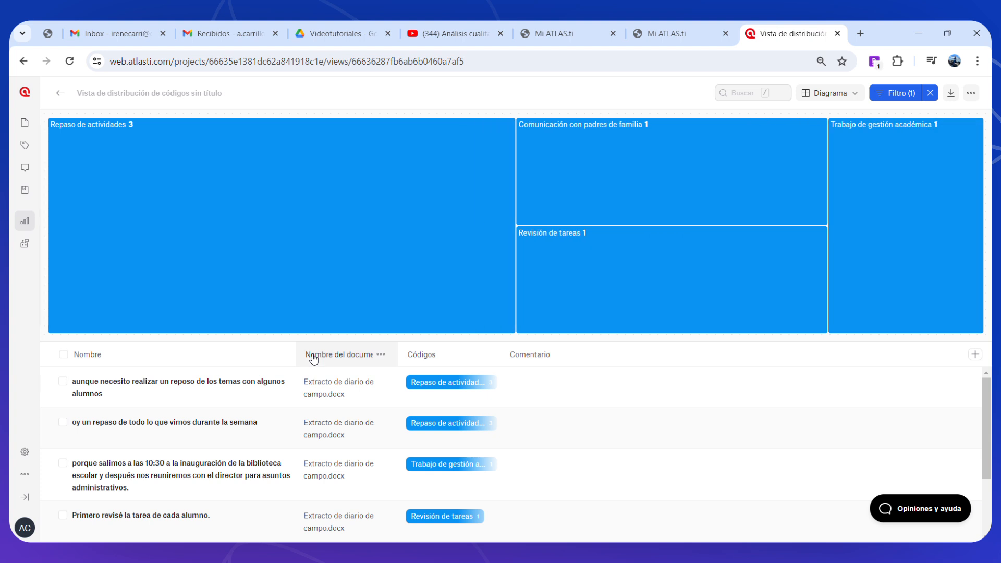
click(929, 95)
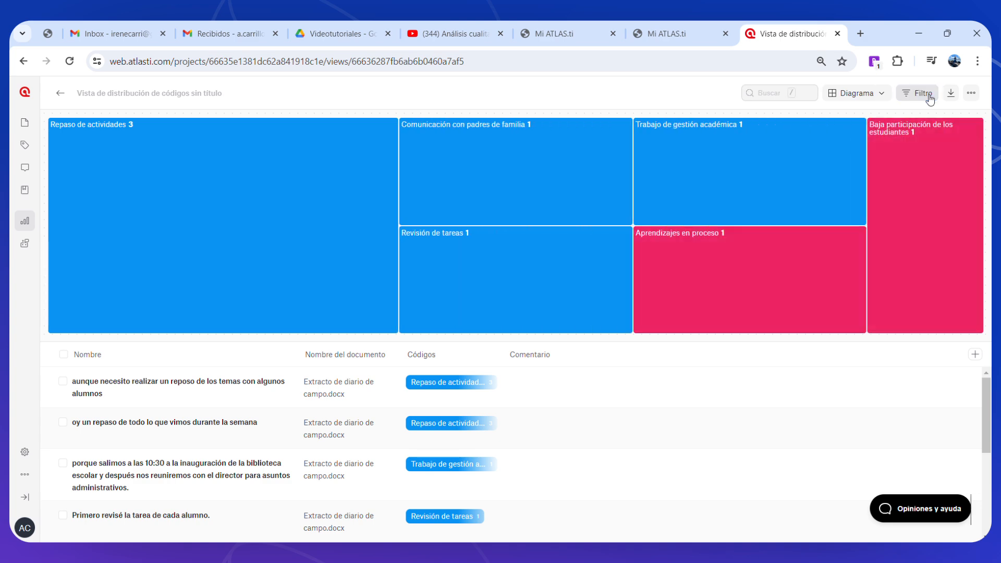
click(917, 94)
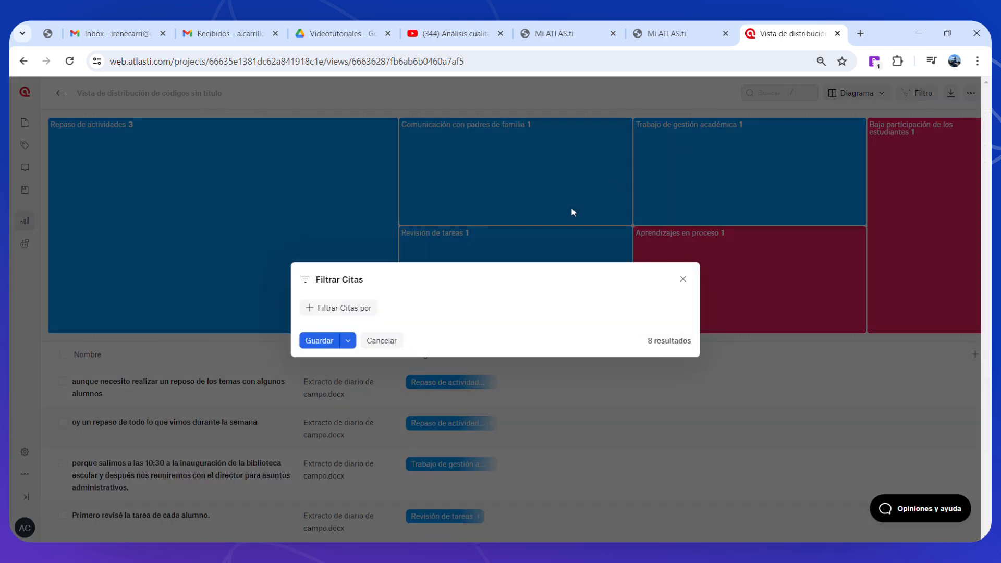
click(332, 307)
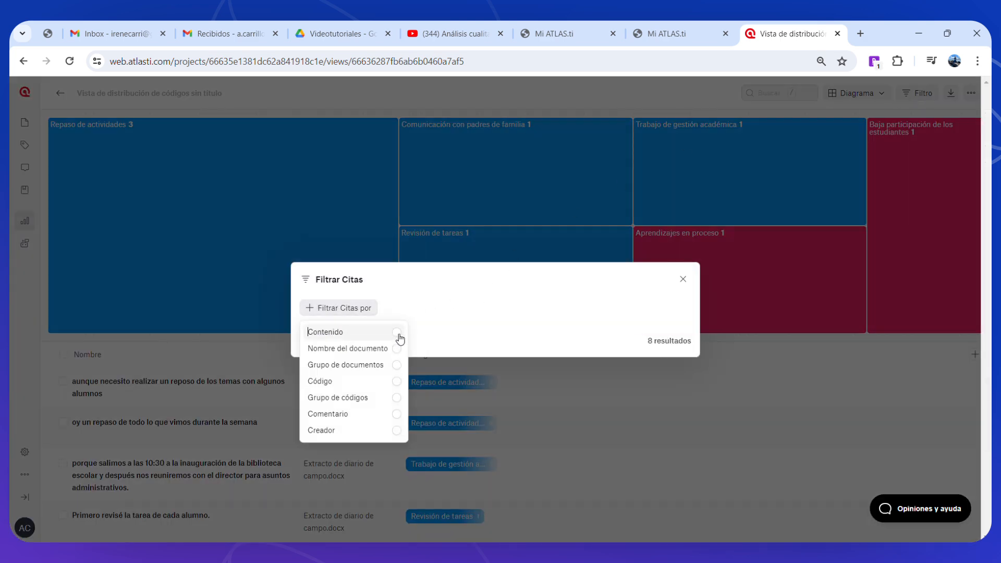
click(354, 400)
click(599, 305)
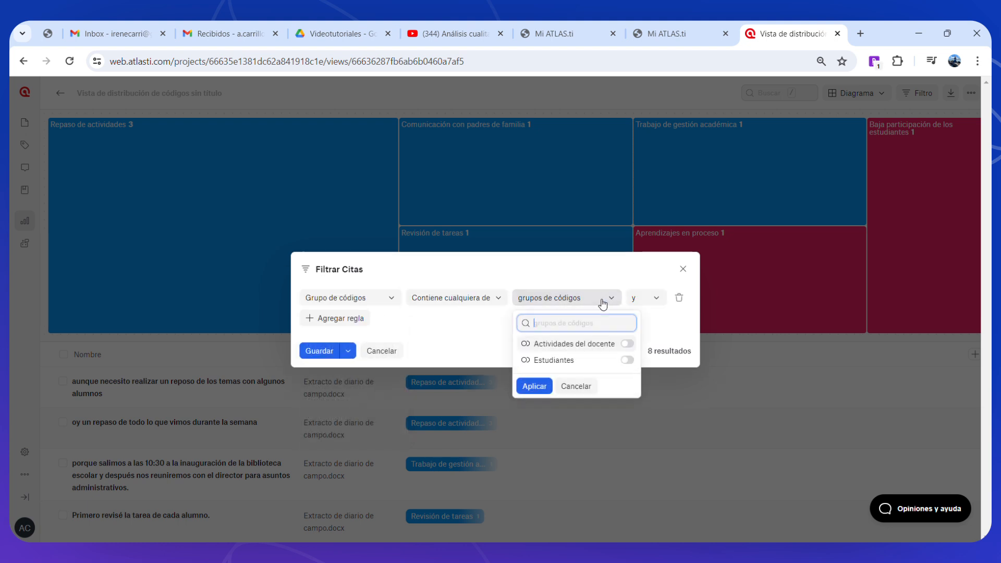
click(588, 364)
click(534, 385)
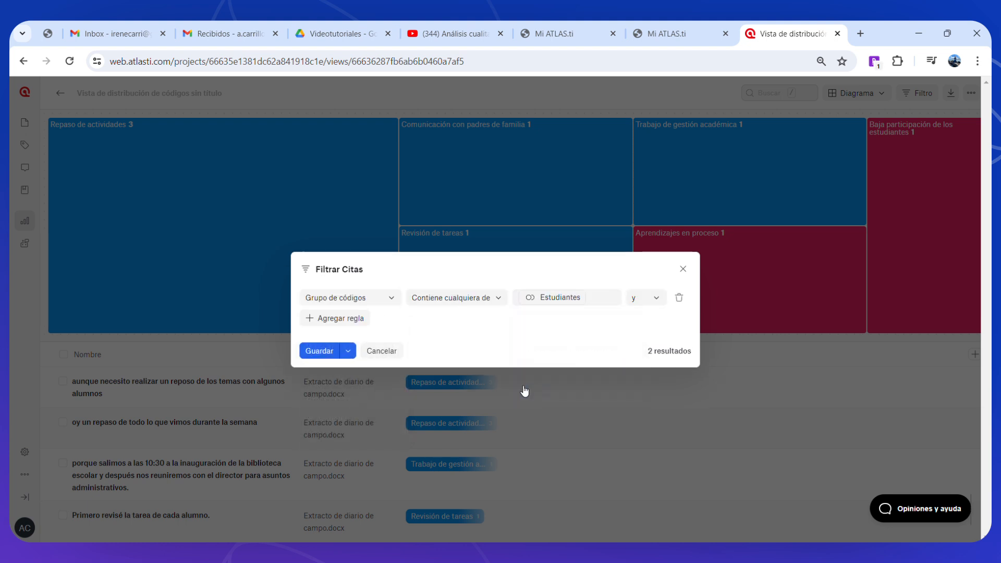
click(319, 350)
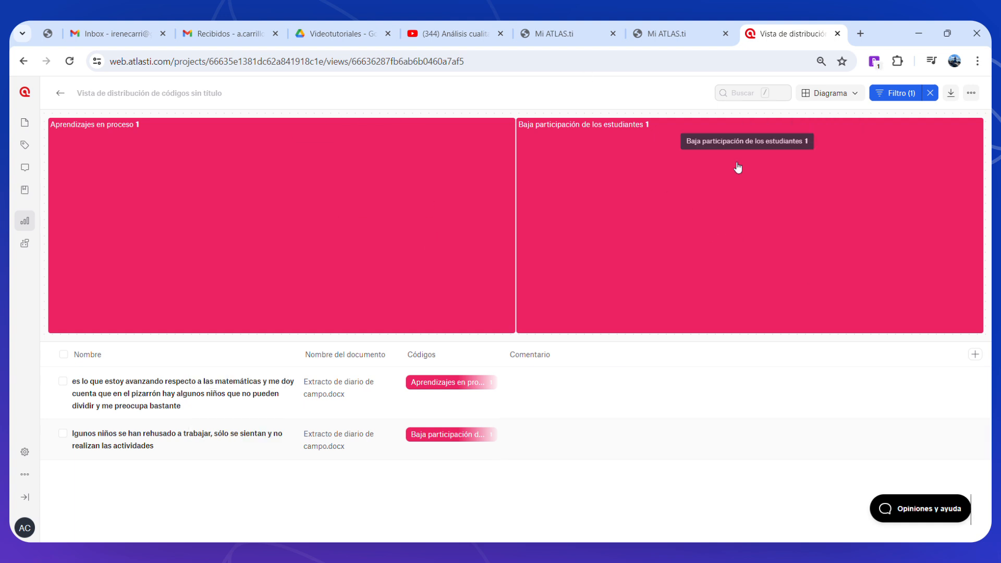
click(930, 93)
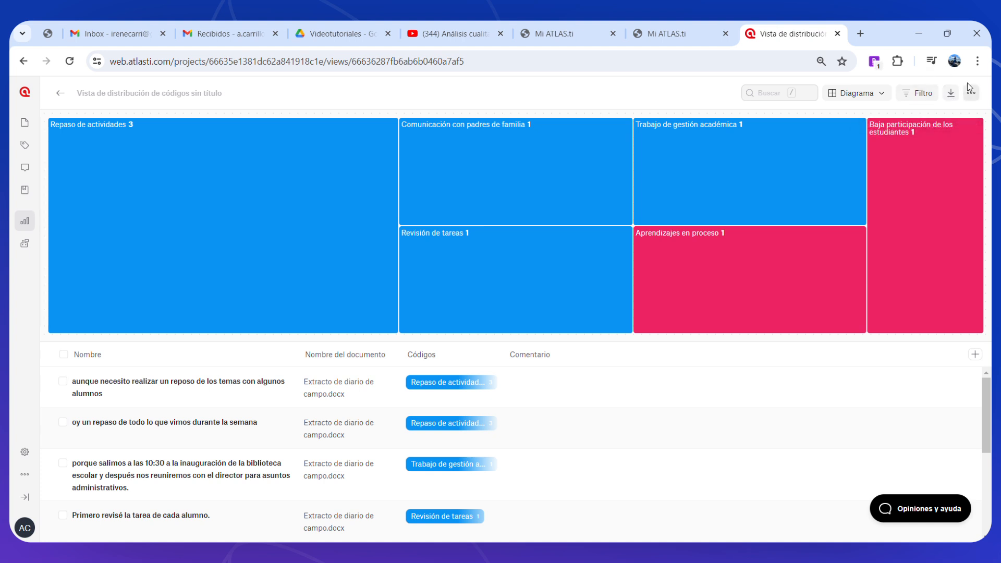
Download the project's quotations as a spreadsheet from the code distribution view
click(950, 94)
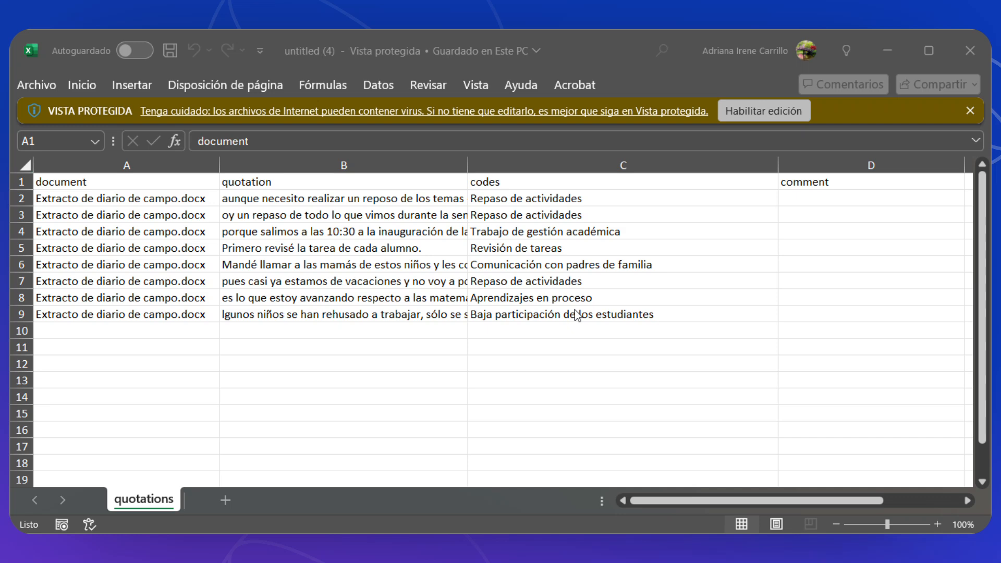
Read a couple of quotations in the exported workbook, then enable editing
click(365, 285)
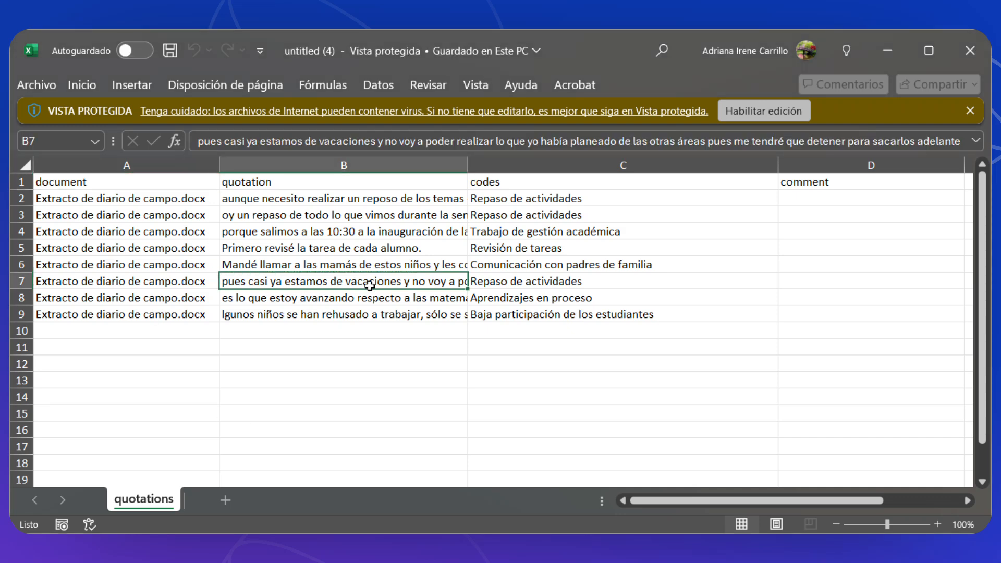
key(Up)
key(Up)
key(Up)
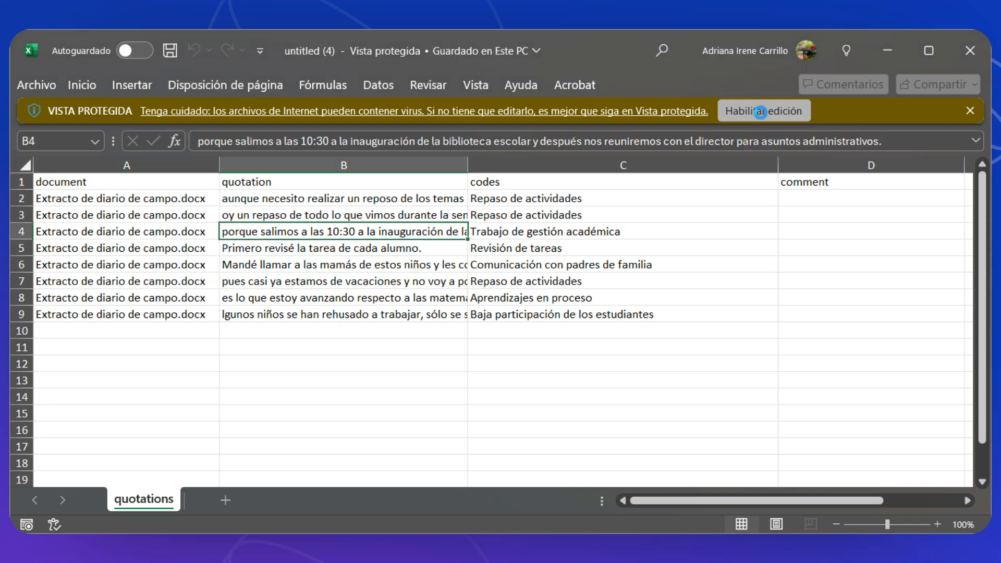
click(787, 111)
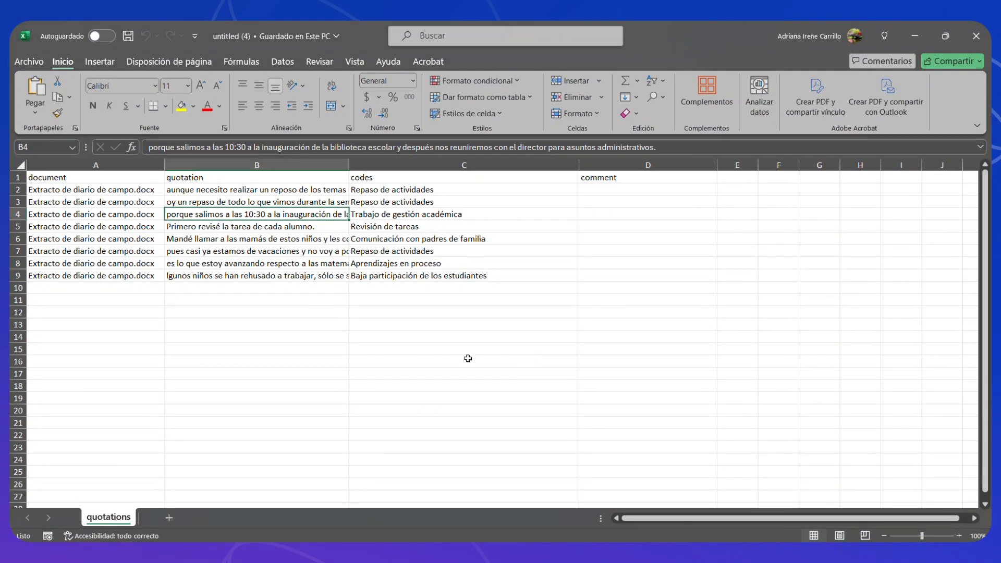
Move the quotation column B1:B9 into column D, replacing the empty comment column
click(219, 235)
key(Up)
key(Up)
key(Up)
key(Up)
key(Up)
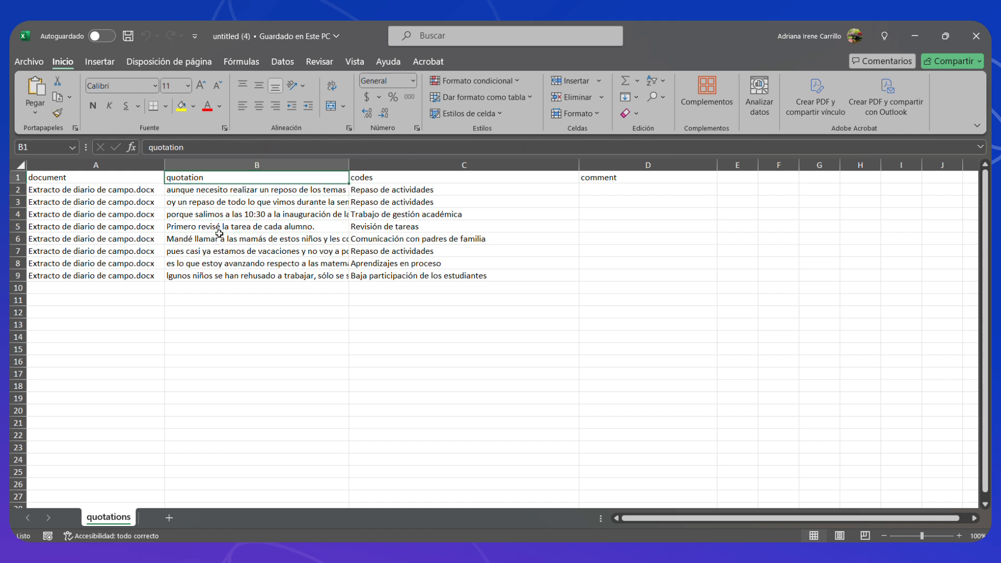
key(Right)
key(shift+Down)
key(shift+Down)
key(shift+Down)
key(shift+Down)
key(shift+Down)
key(shift+Down)
key(shift+Down)
key(shift+Down)
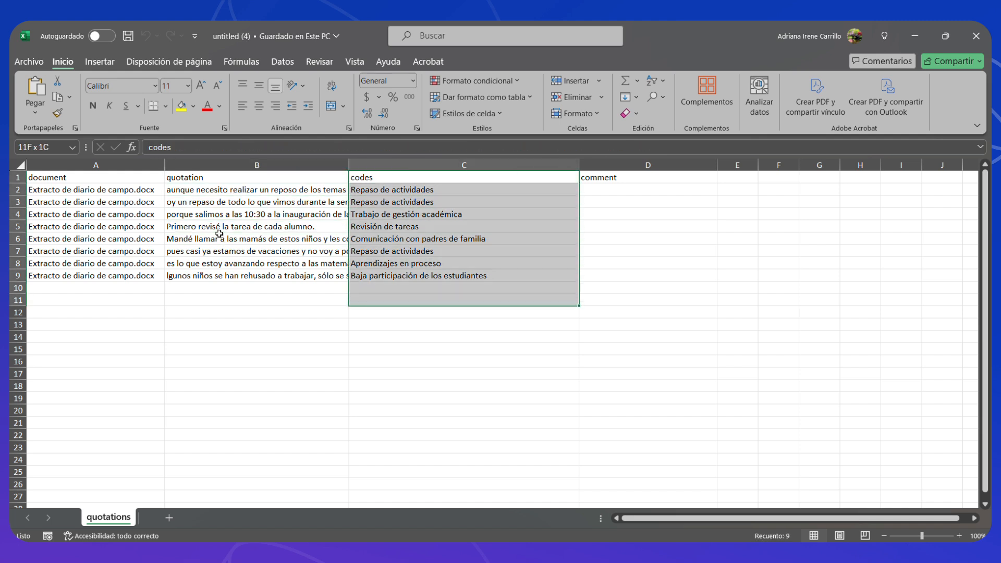
key(Left)
key(Left)
key(Right)
key(shift+Down)
key(ctrl+shift+Down)
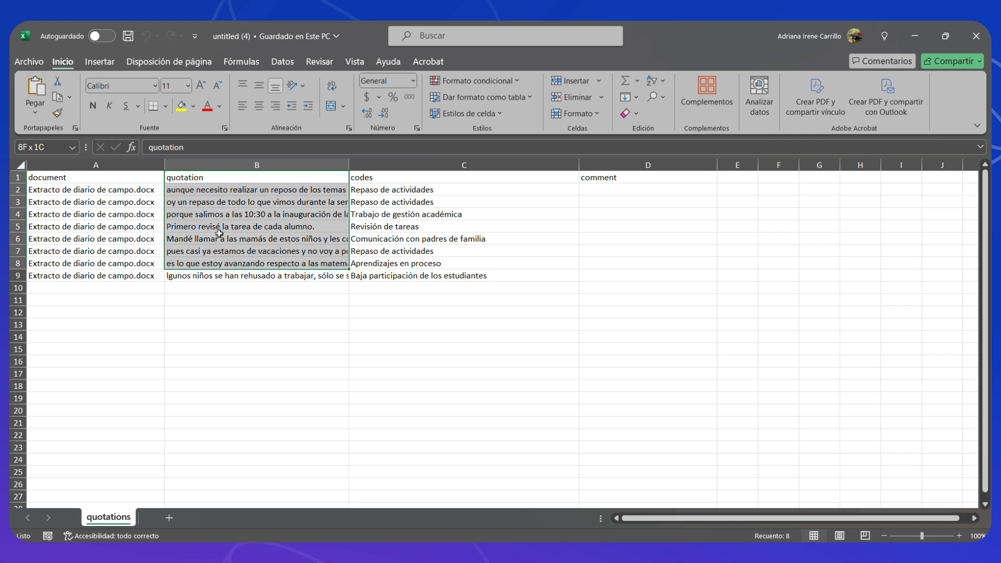
key(Left)
key(Right)
key(shift+Down)
key(shift+Down)
key(shift+Down)
key(shift+Down)
key(shift+Down)
key(shift+Down)
key(shift+Down)
key(shift+Down)
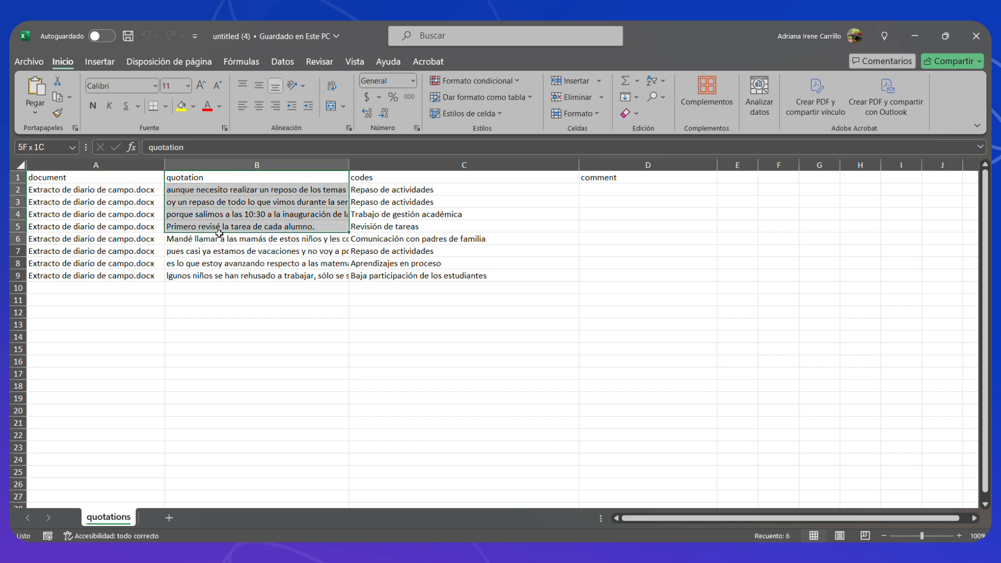
key(ctrl+c)
key(Right)
key(Right)
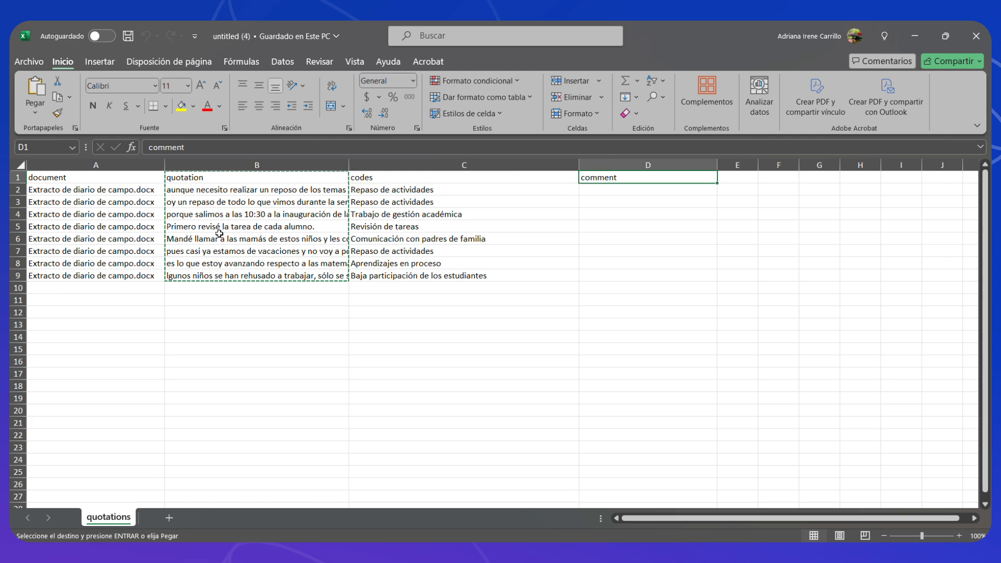
key(ctrl+v)
key(Left)
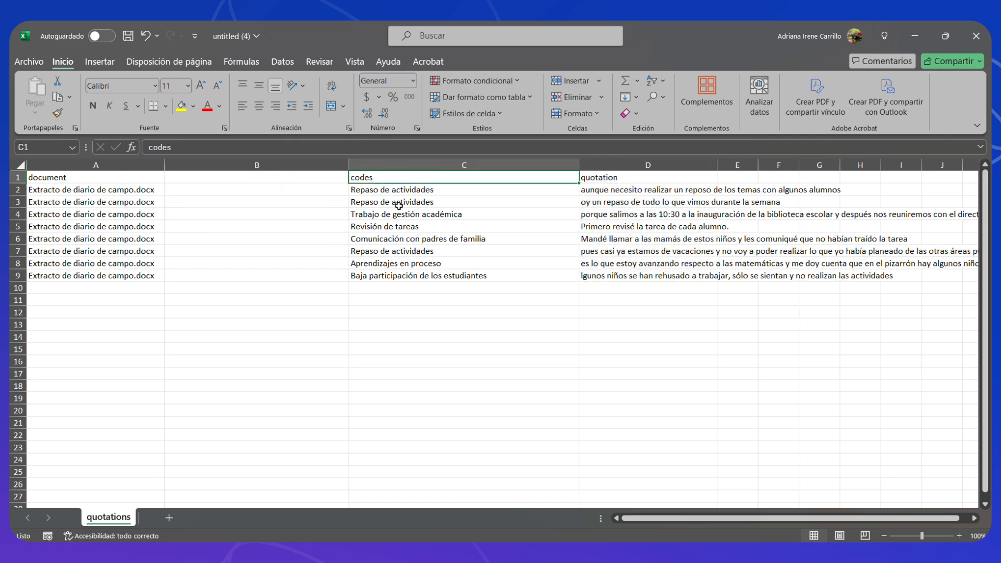
Shift the codes and quotation columns into B and C, then close the workbook
key(shift+Down)
key(shift+Right)
key(shift+Down)
key(shift+Down)
key(shift+Down)
key(shift+Down)
key(shift+Down)
key(shift+Down)
key(shift+Down)
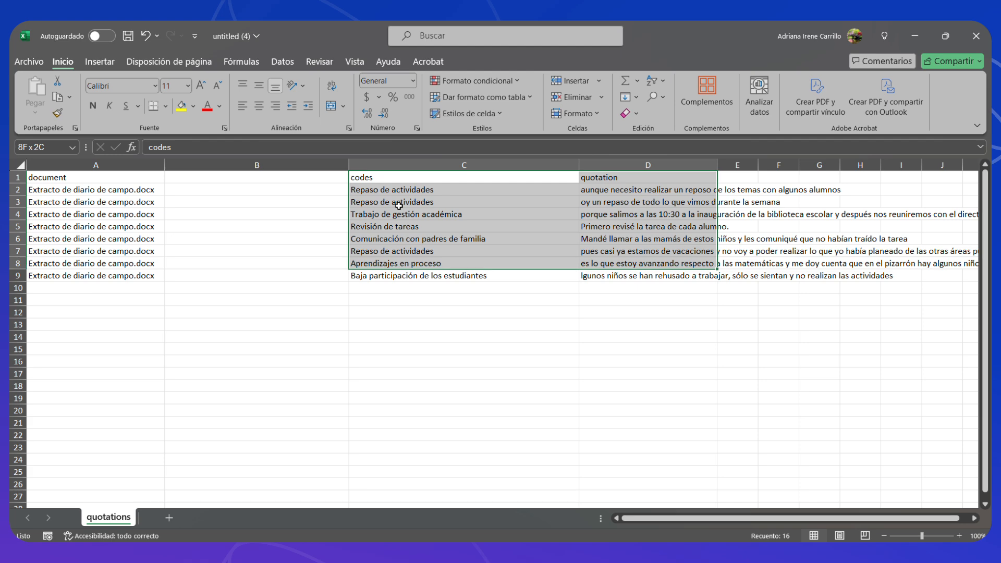
key(ctrl+c)
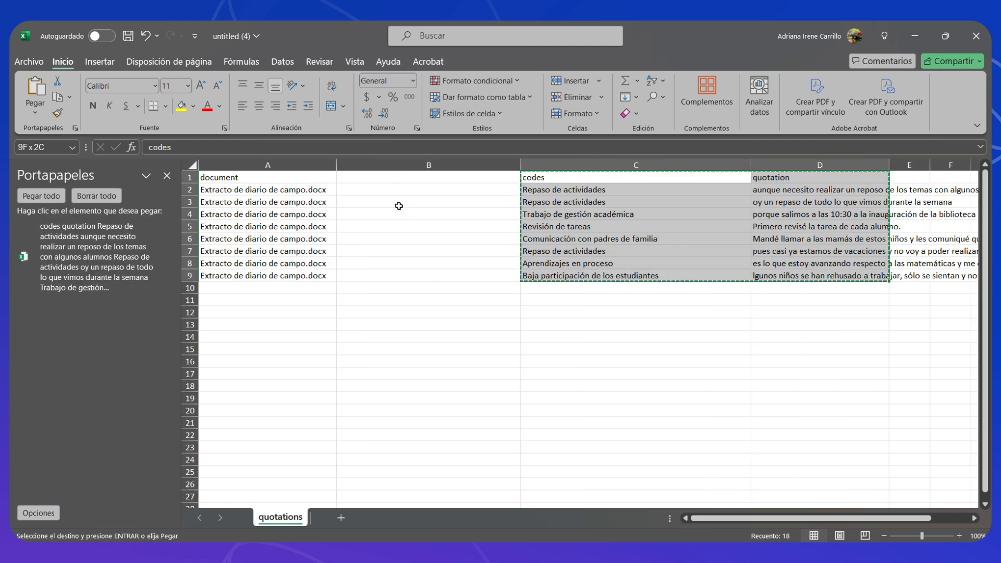
key(Left)
key(Return)
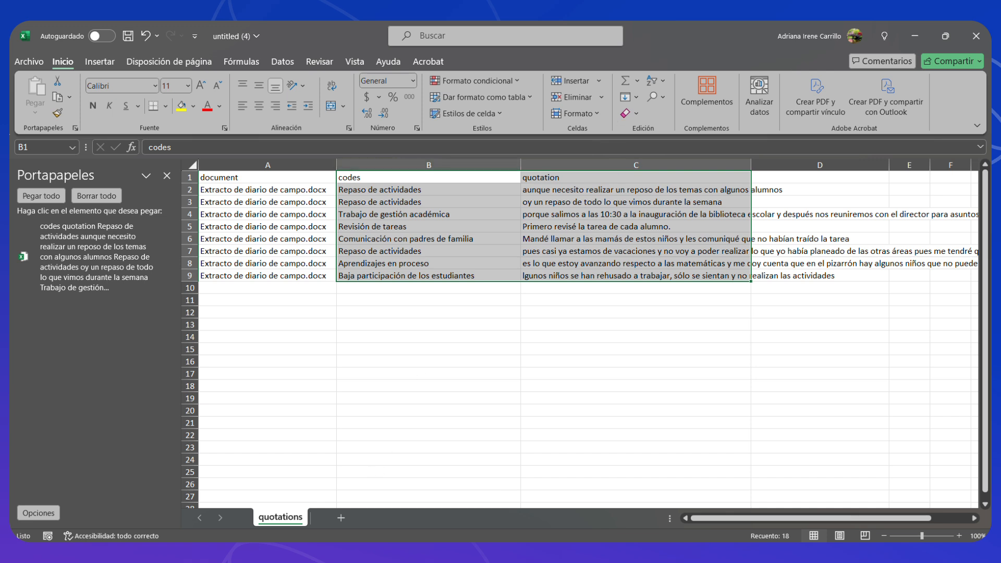
click(977, 35)
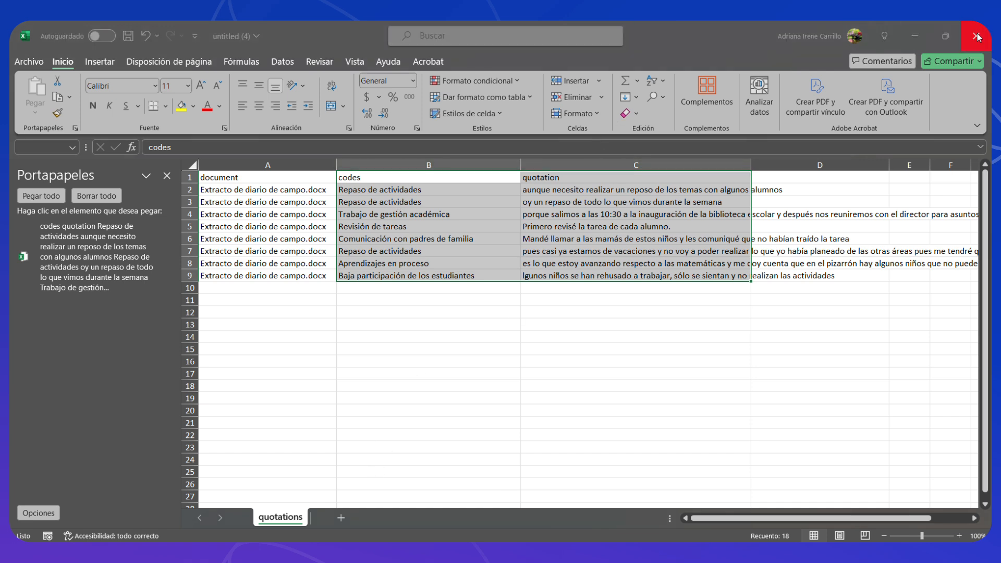